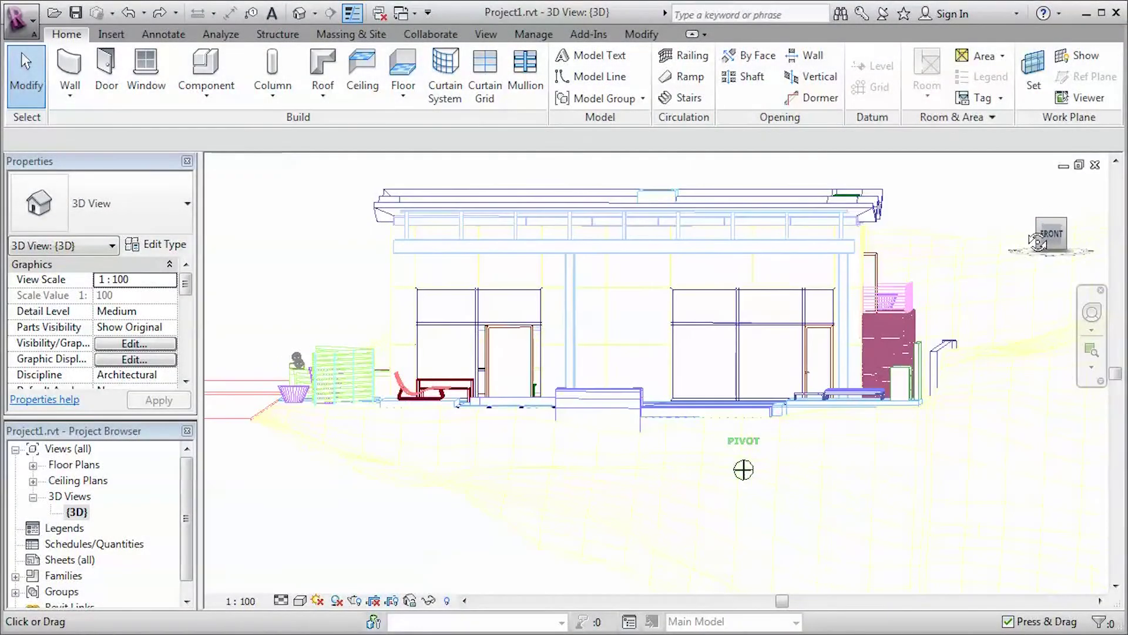
# - Orbit the Revit 3D view to an angled overhead view of the house
pyautogui.moveTo(1037, 241); pyautogui.dragTo(1058, 241)
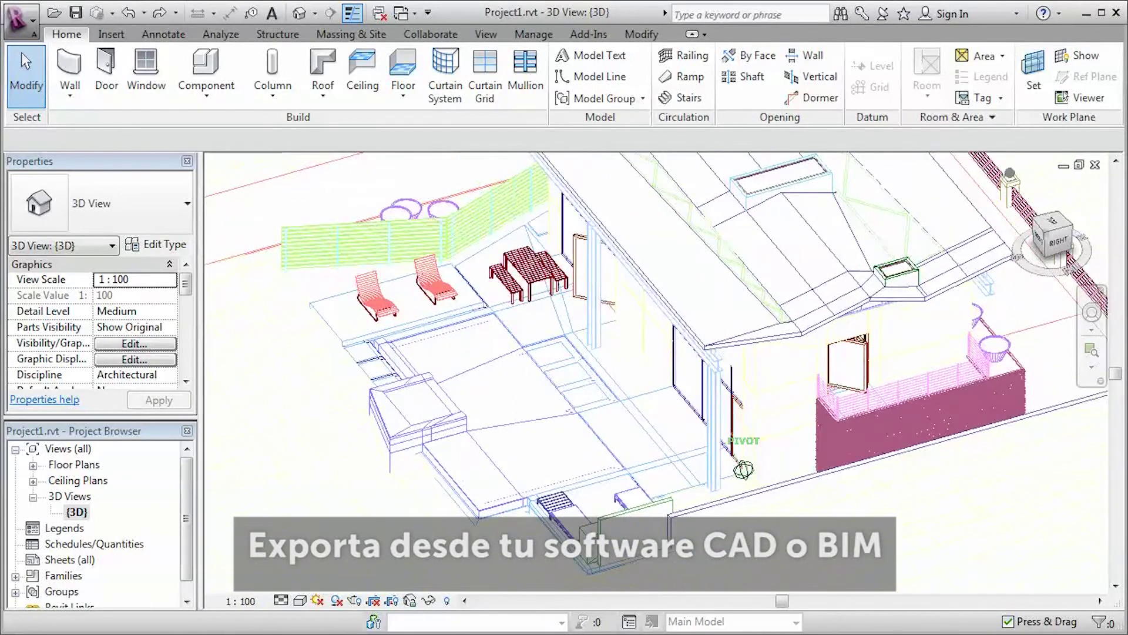
# - Export the house through the COLLADA exporter for Lumion, naming the .dae file Wegner
pyautogui.click(609, 37)
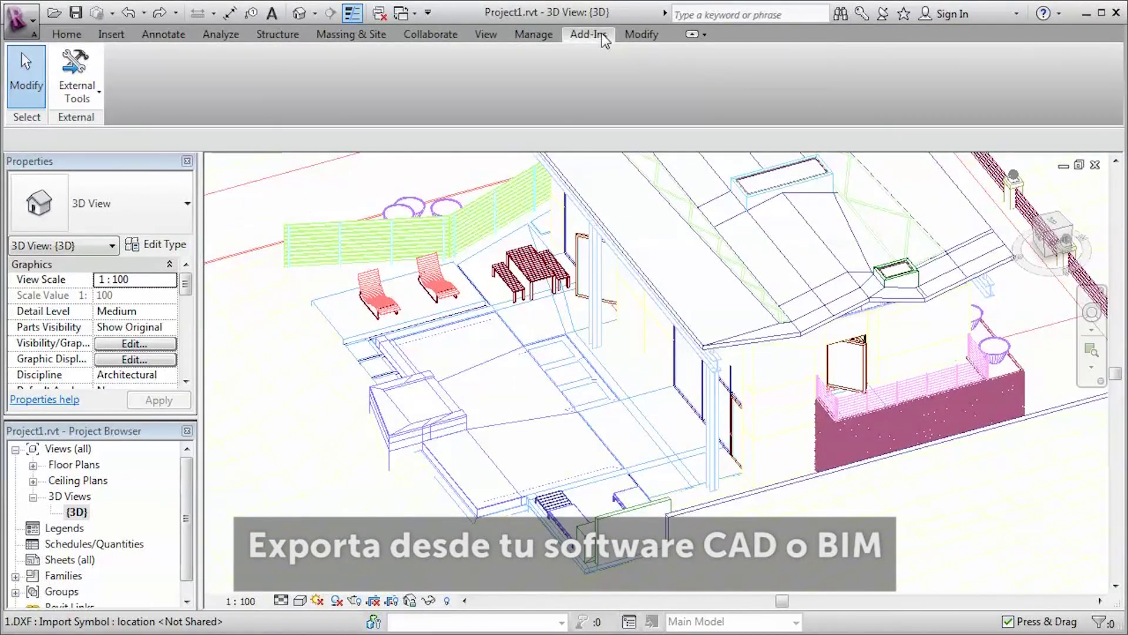
pyautogui.click(85, 119)
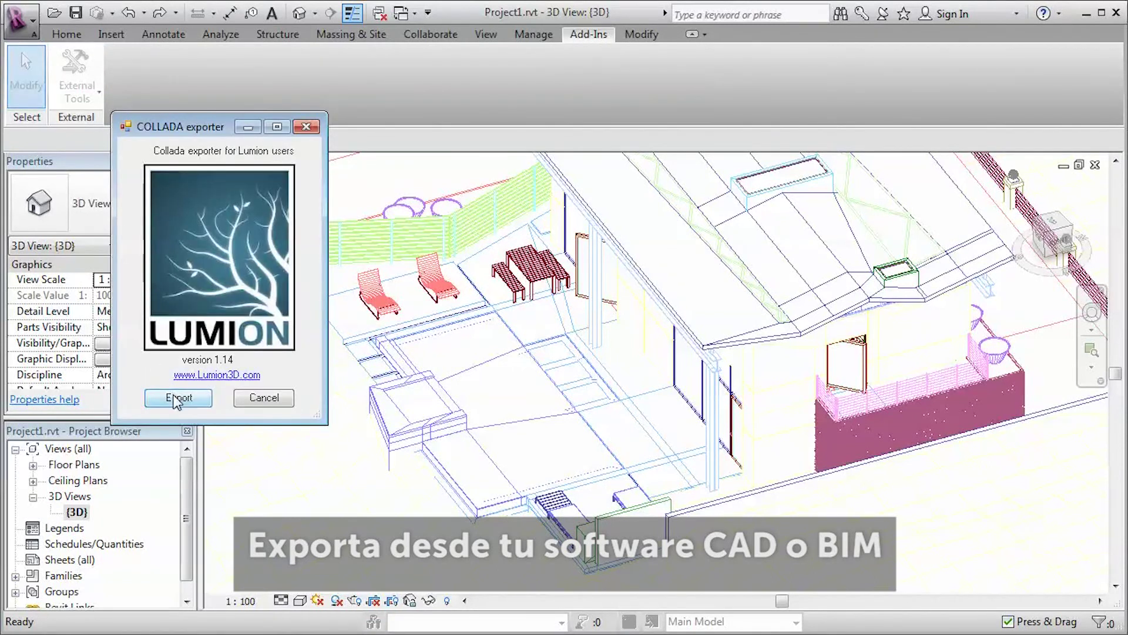
pyautogui.click(175, 402)
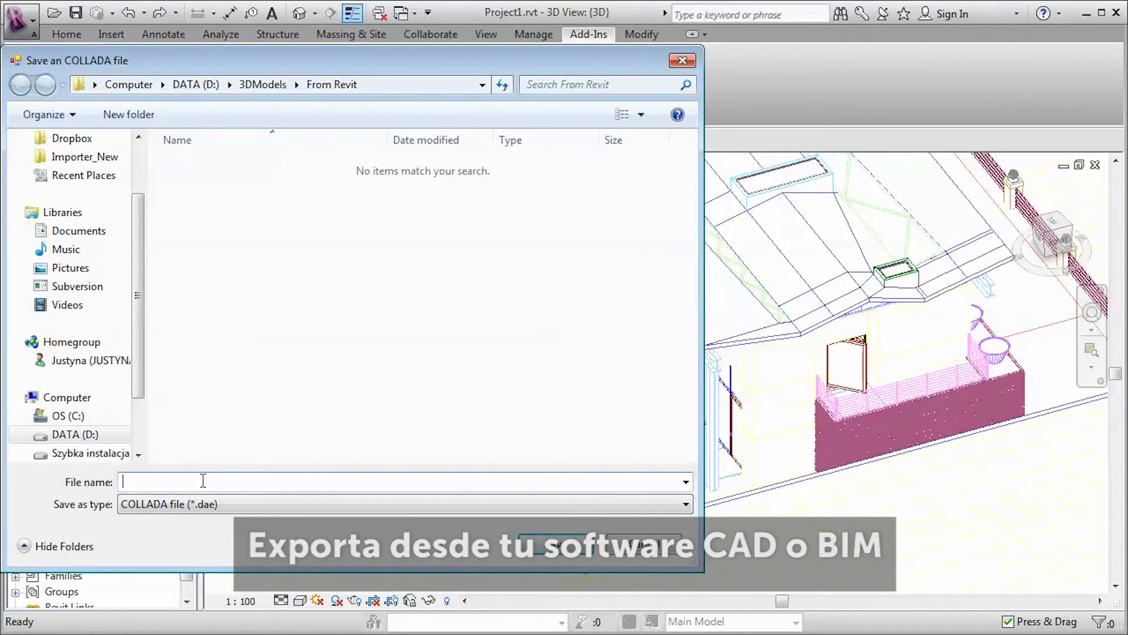
pyautogui.write('Wegner')
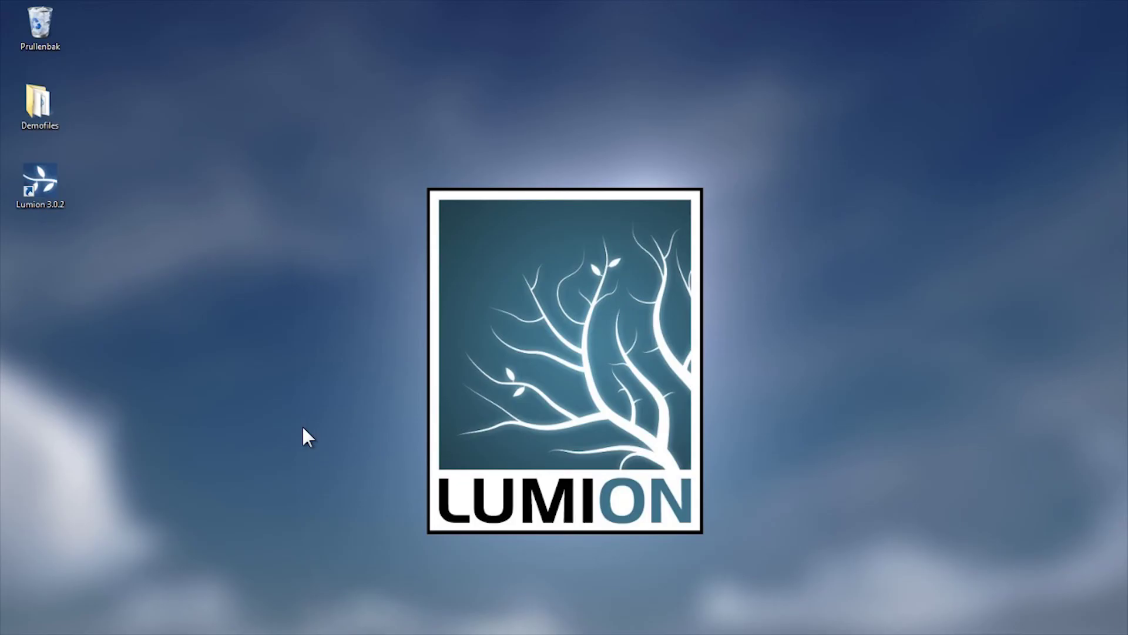
# - Launch Lumion and start a new scene on the Flatlands landscape
pyautogui.doubleClick(57, 186)
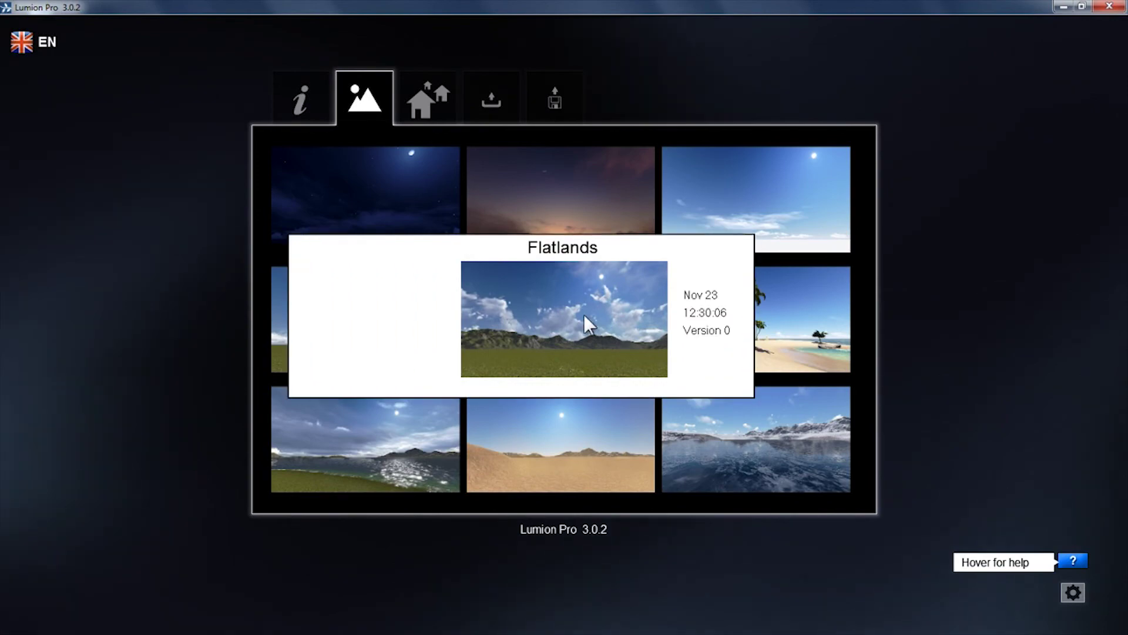
pyautogui.click(558, 335)
pyautogui.click(25, 471)
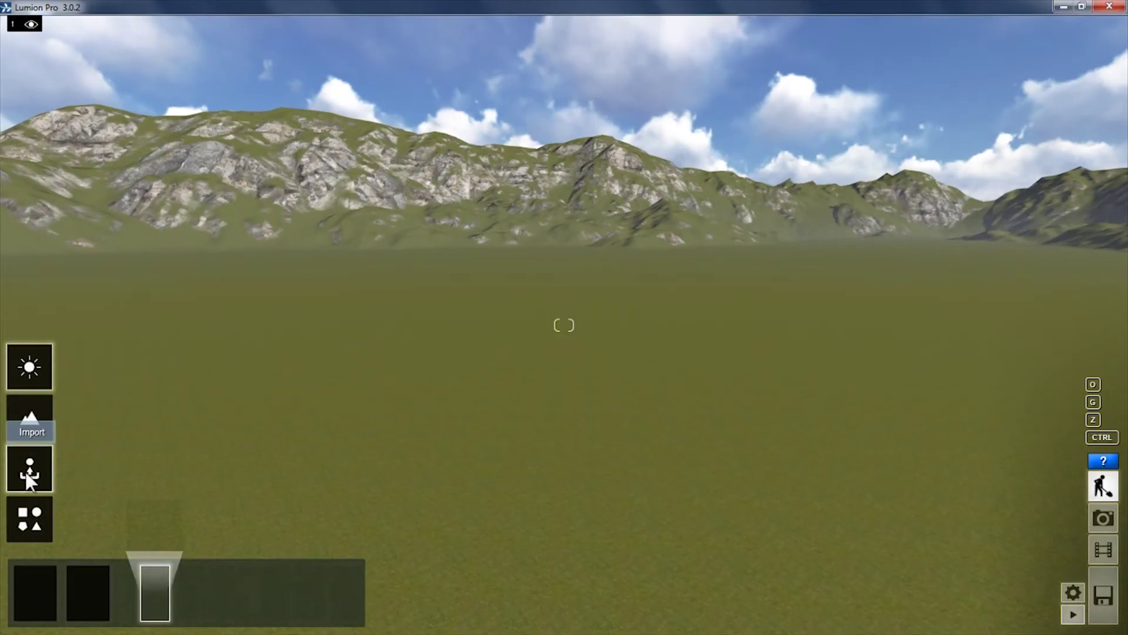
pyautogui.click(81, 569)
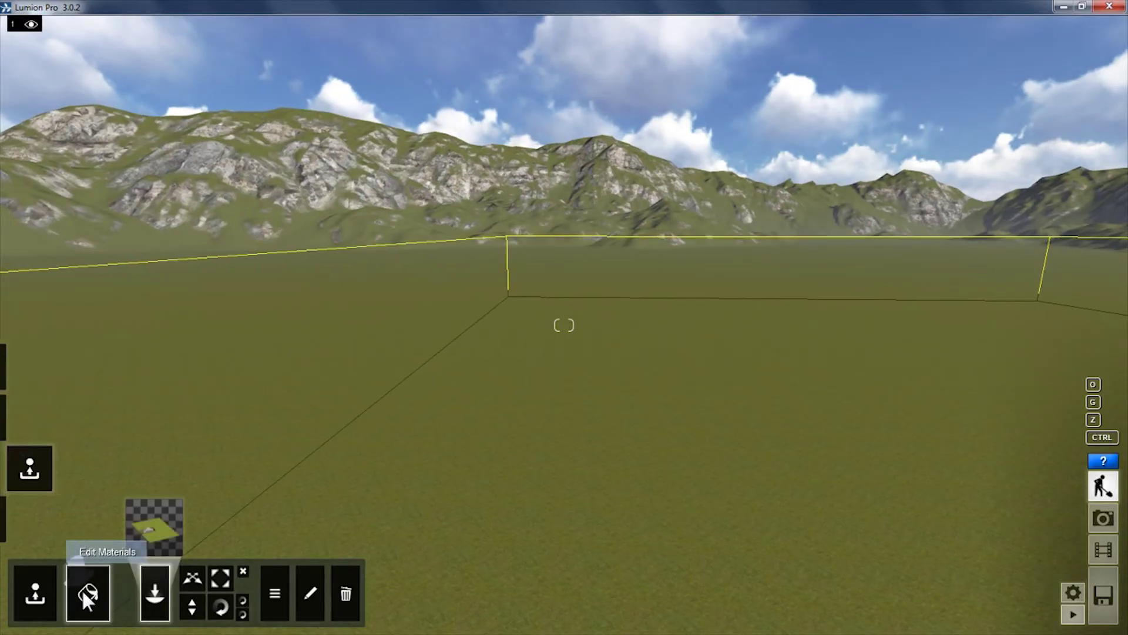
# - Import Wegner.DAE as a new model and place the house on the terrain
pyautogui.click(43, 589)
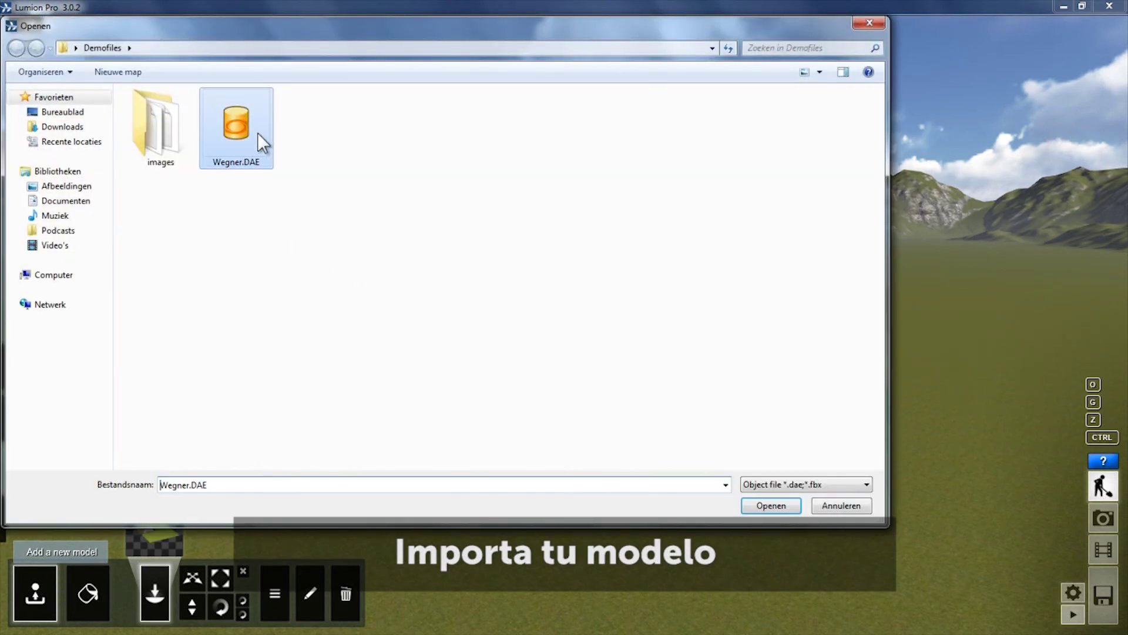
pyautogui.doubleClick(258, 133)
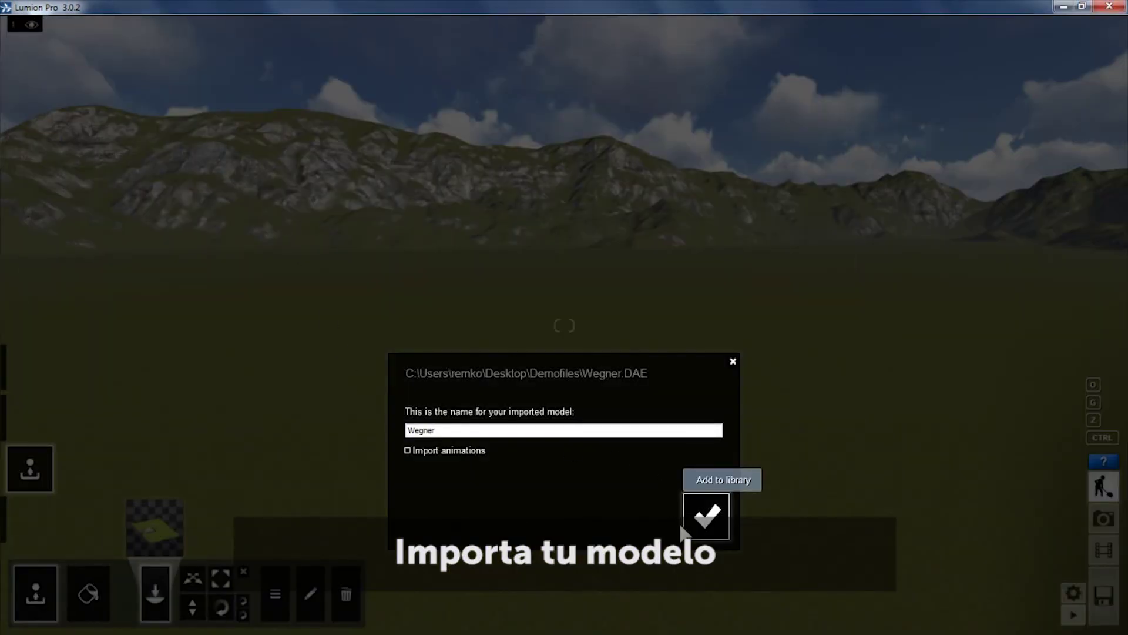
pyautogui.click(707, 516)
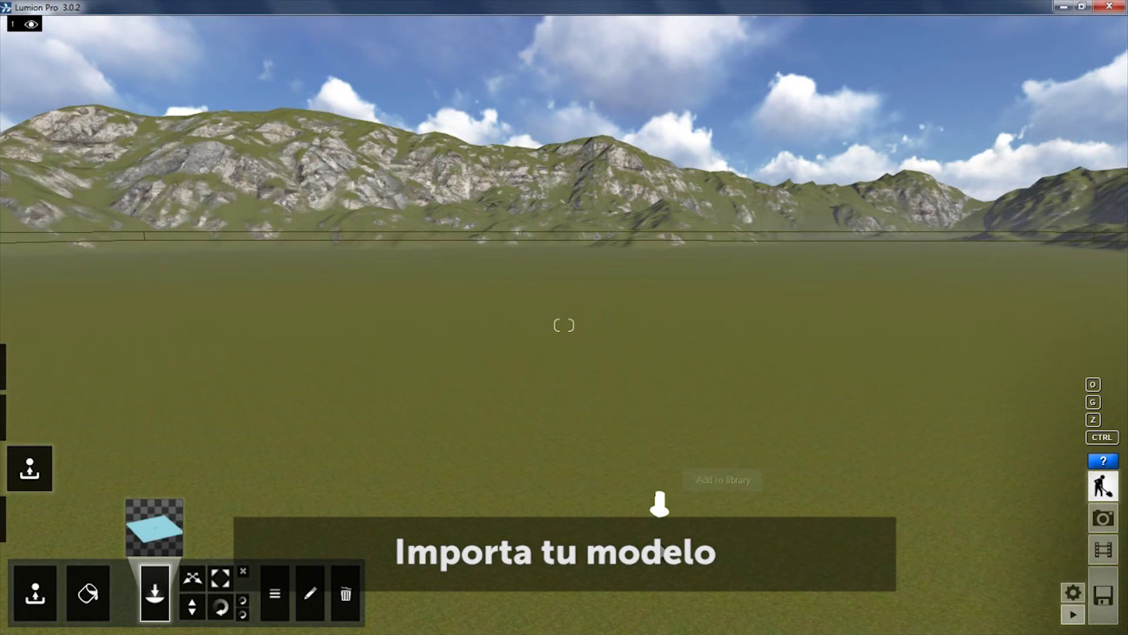
pyautogui.click(595, 398)
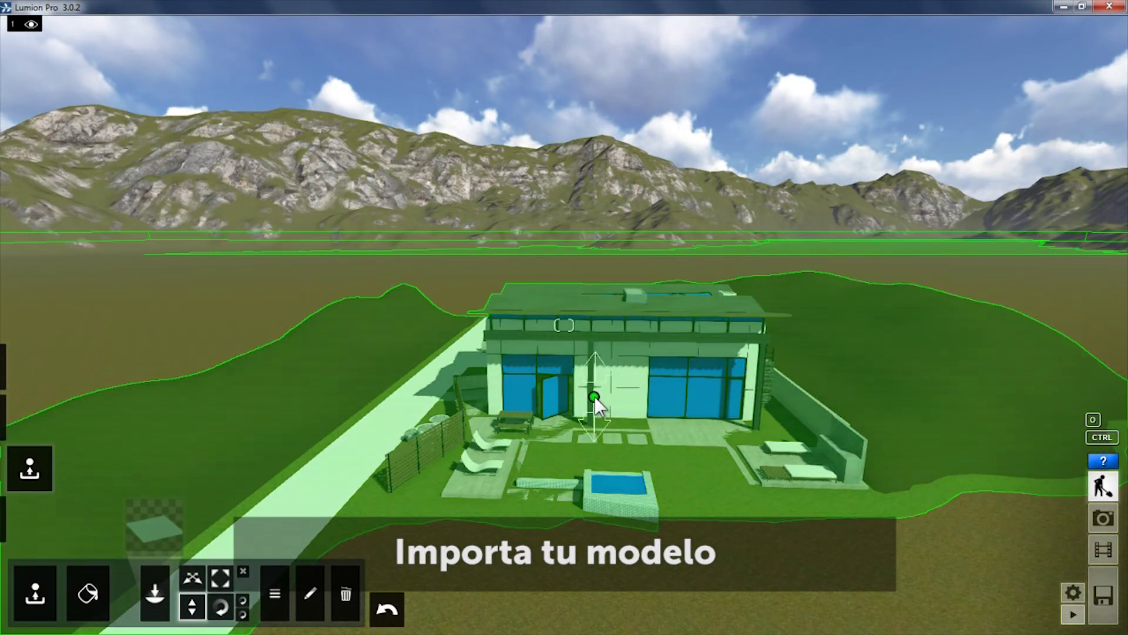
pyautogui.click(594, 397)
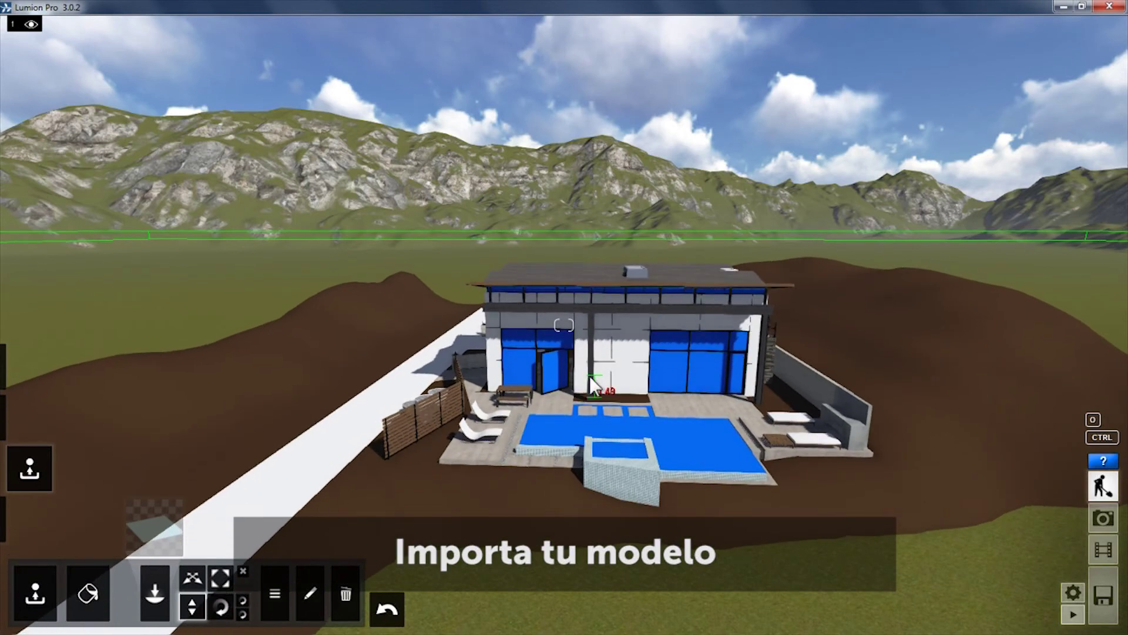
pyautogui.scroll(5, 586, 431)
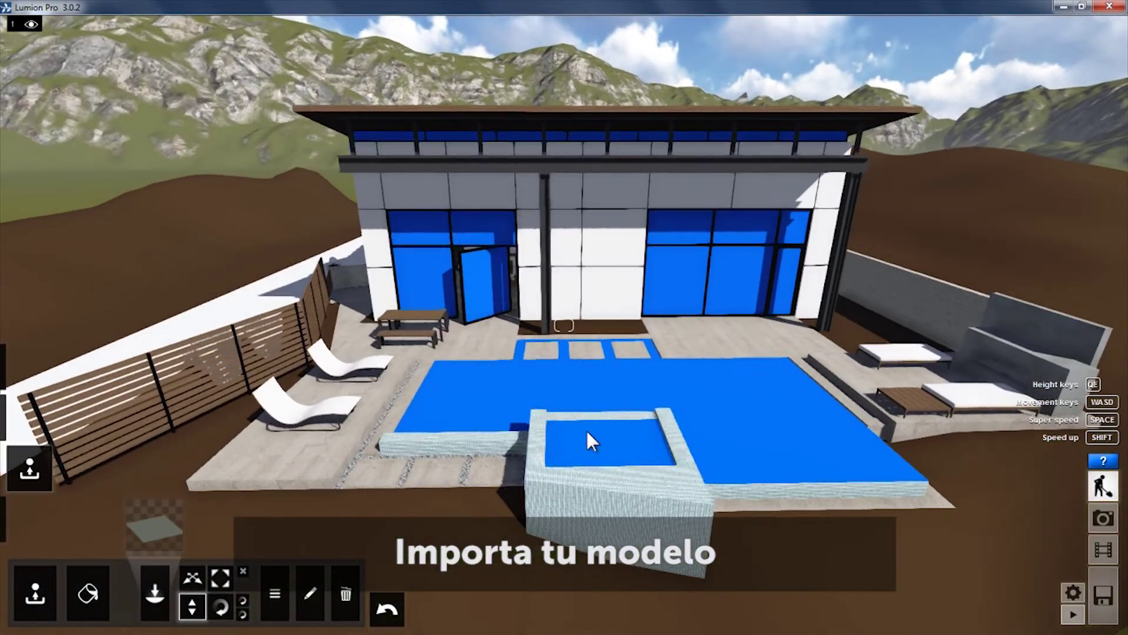
pyautogui.scroll(-5, 587, 434)
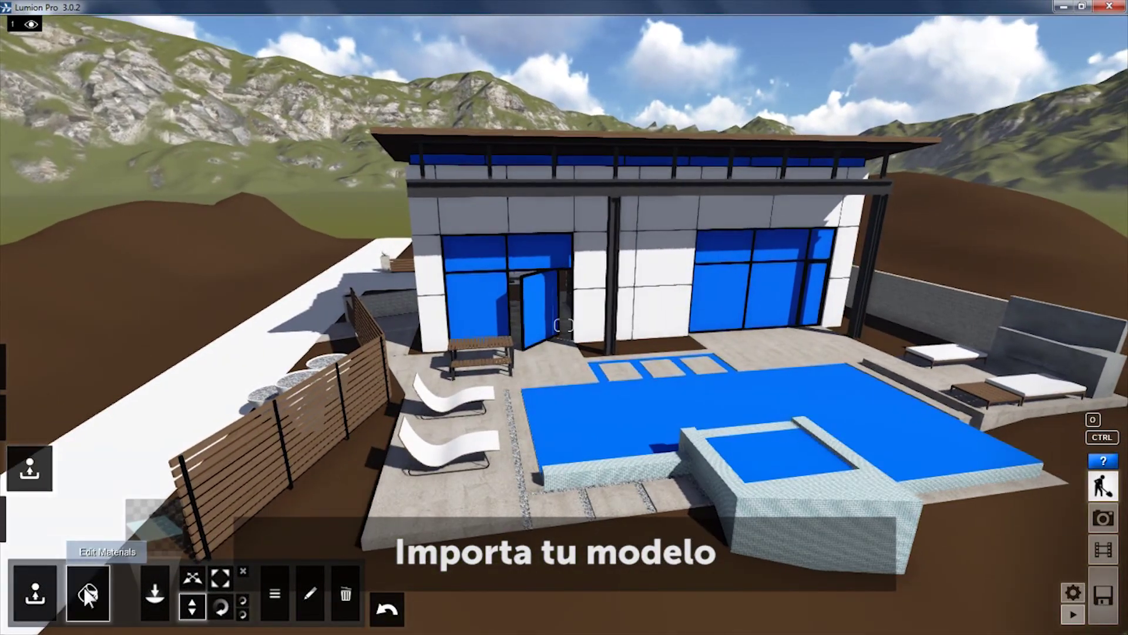
# - Give the house's windows the Glass material
pyautogui.click(86, 583)
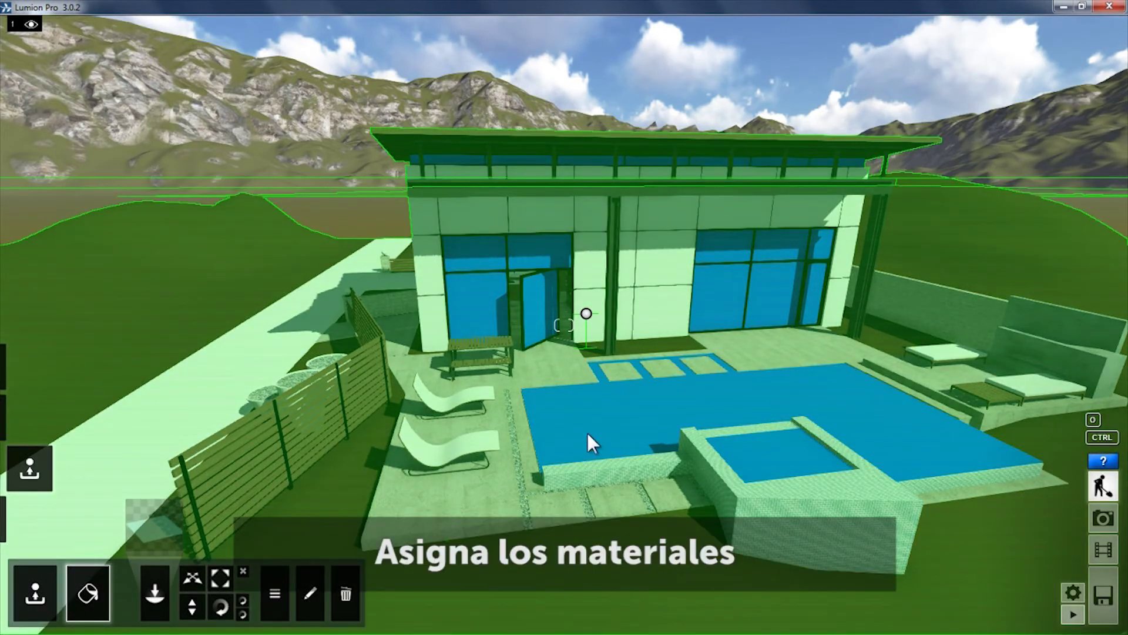
pyautogui.click(585, 429)
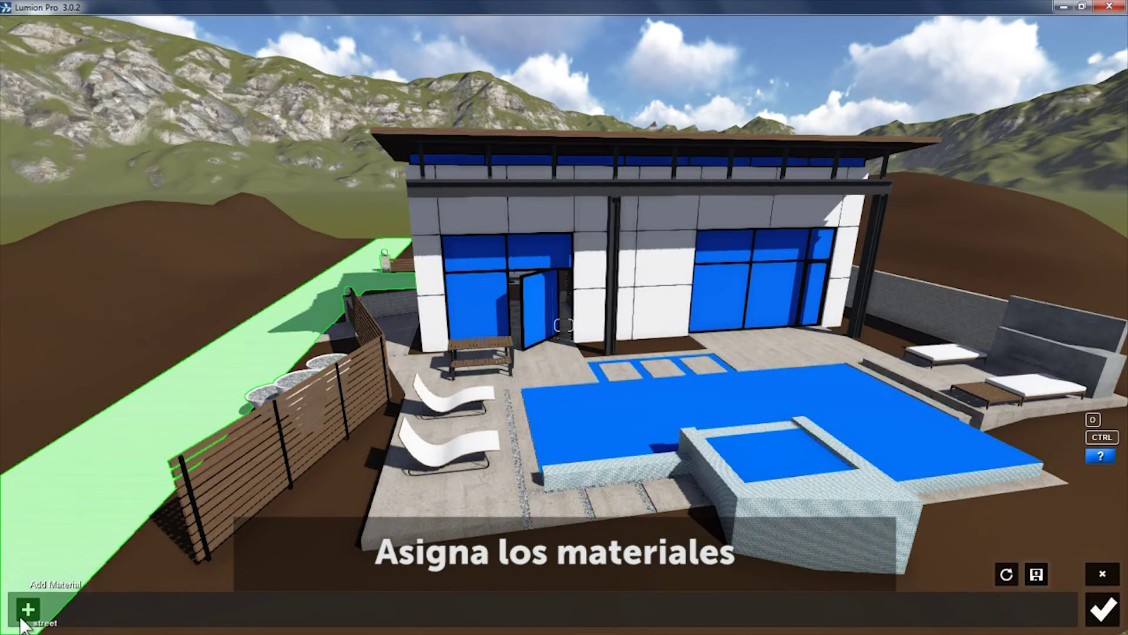
pyautogui.click(24, 617)
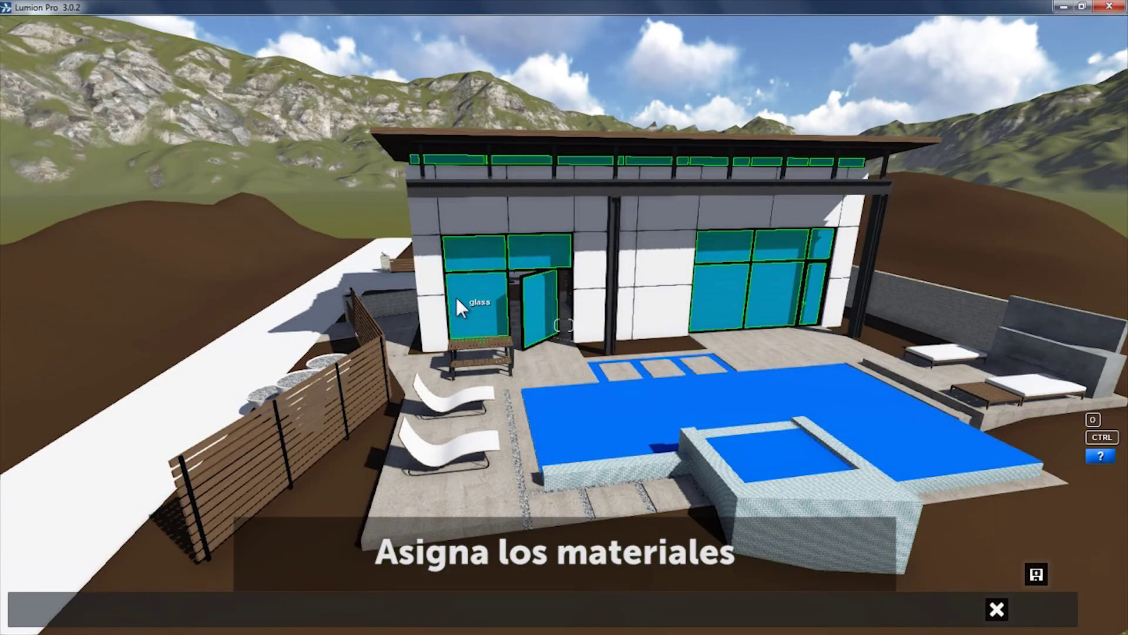
pyautogui.click(445, 319)
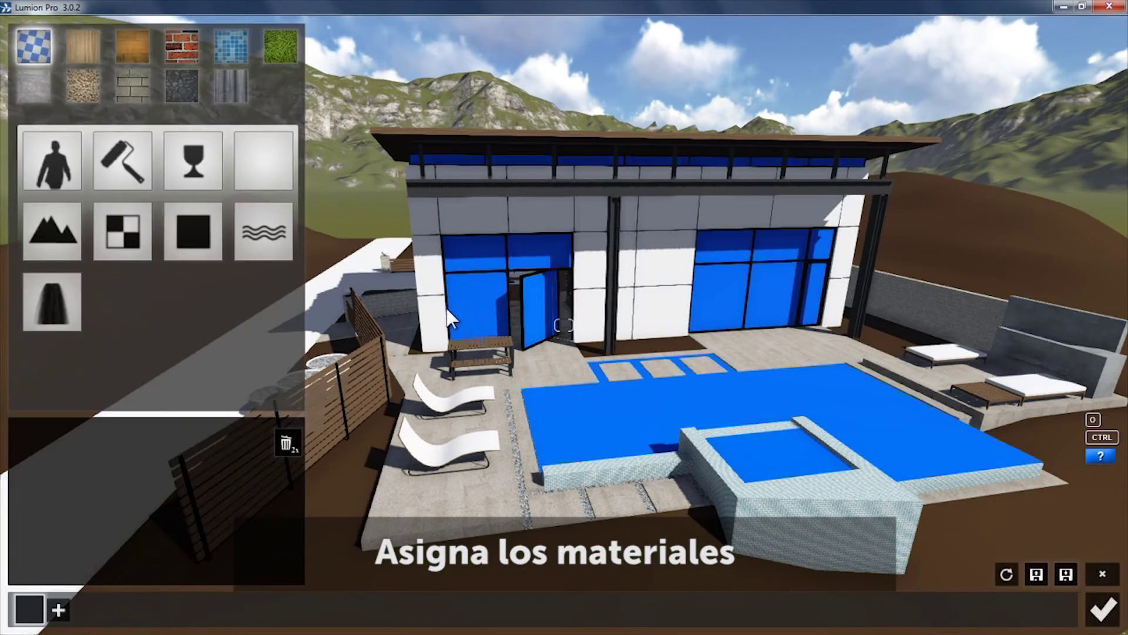
pyautogui.click(209, 171)
pyautogui.click(74, 604)
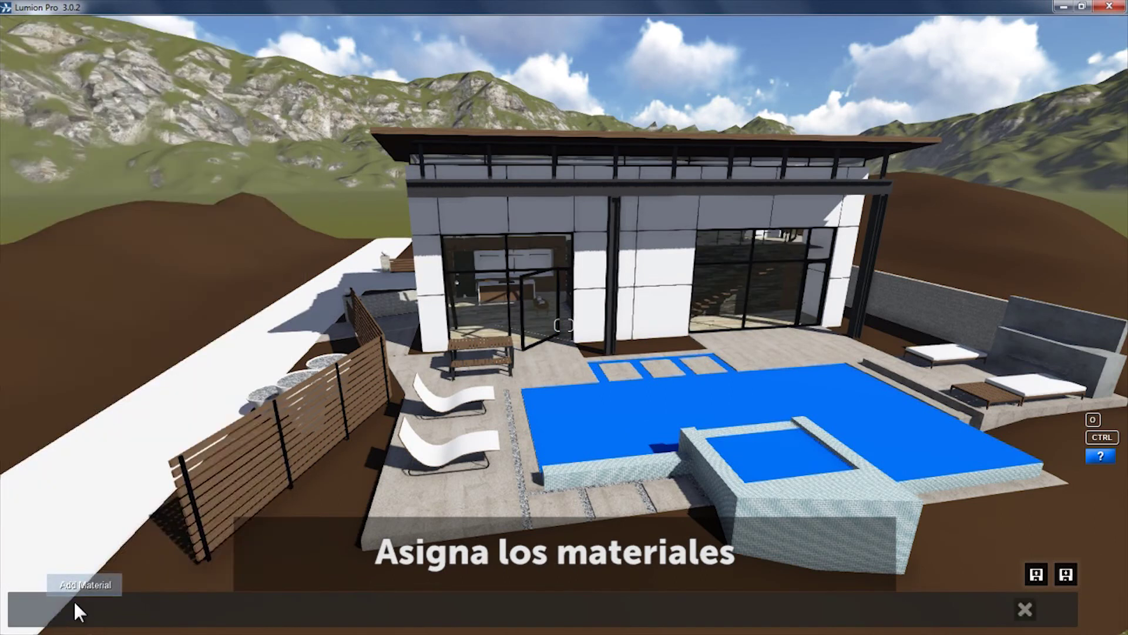
# - Assign Water to the pool, Landscape to the ground and Asphalt_003_1024 to the street
pyautogui.click(599, 396)
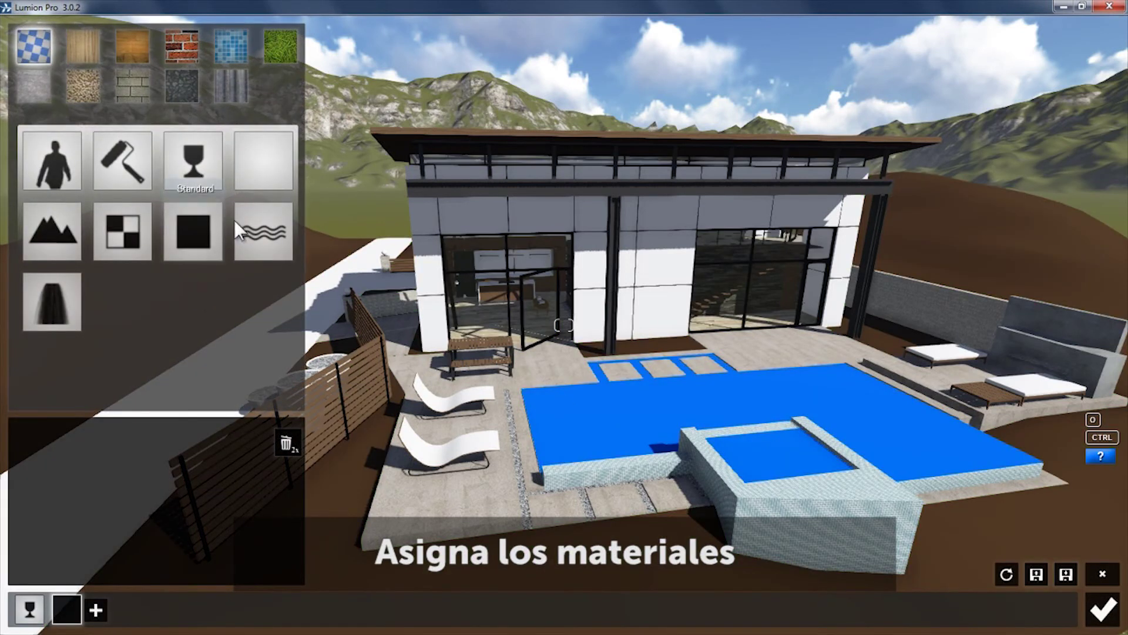
pyautogui.click(264, 228)
pyautogui.click(99, 610)
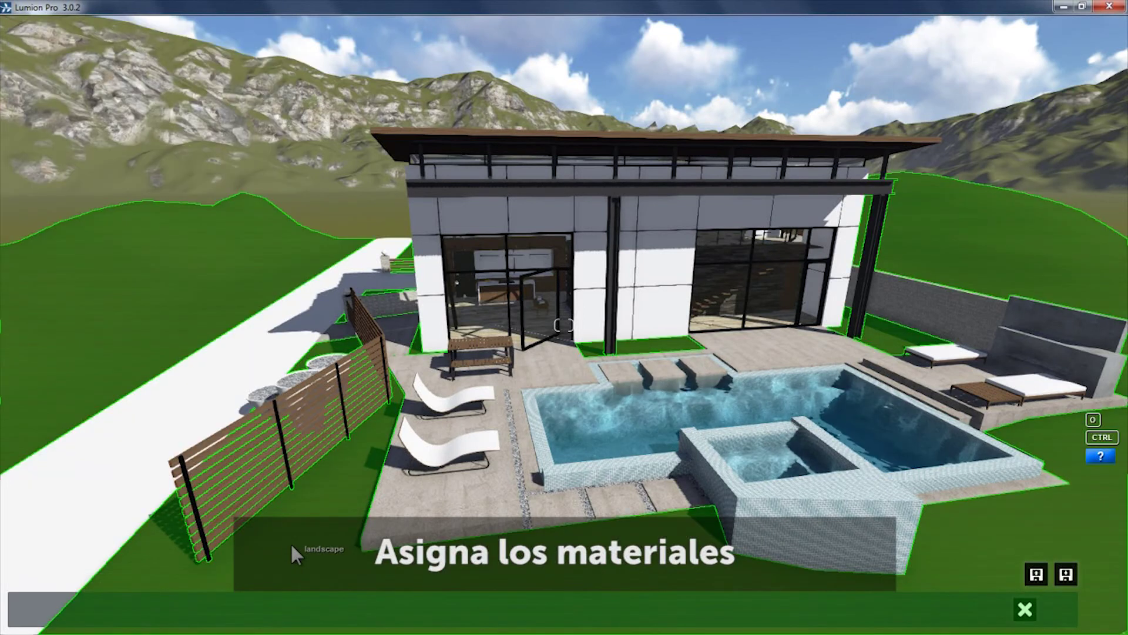
pyautogui.click(291, 542)
pyautogui.click(52, 230)
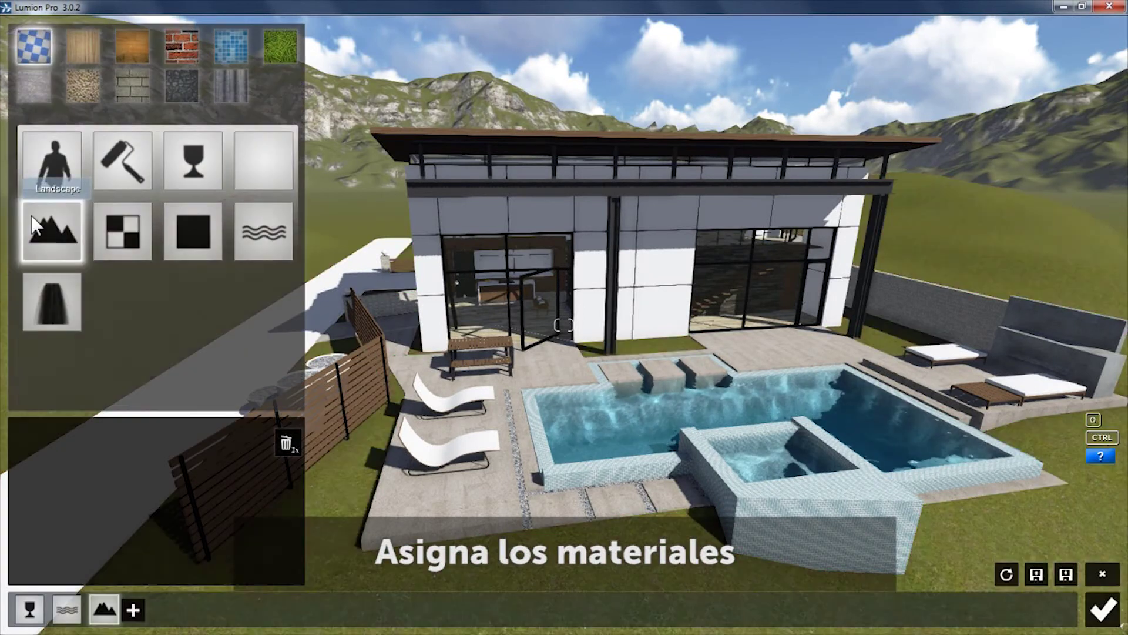
pyautogui.click(133, 610)
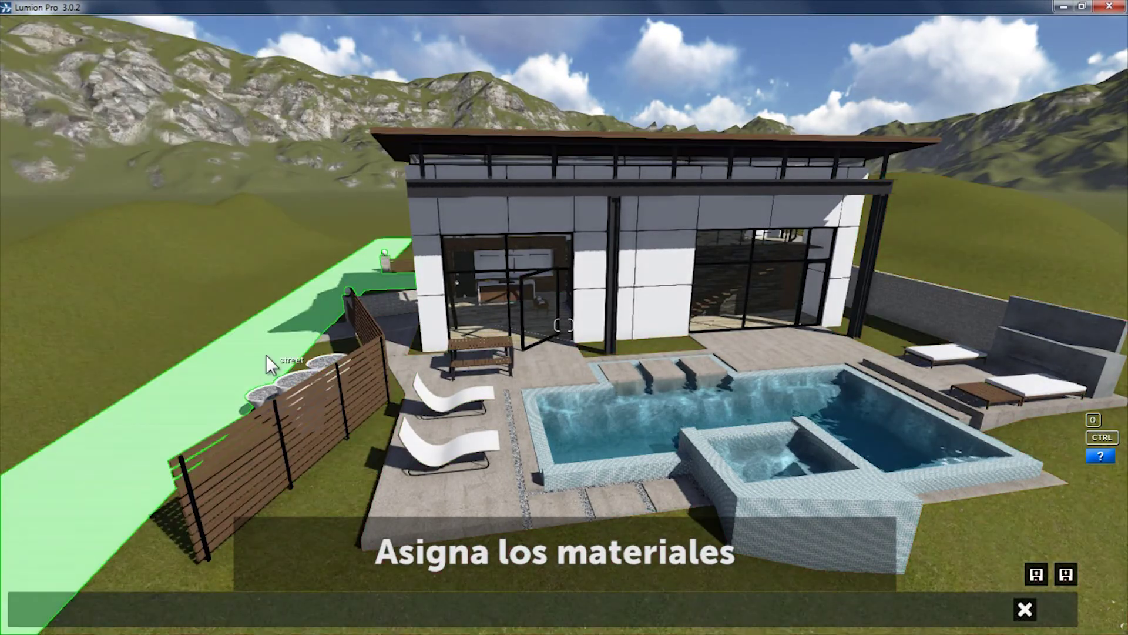
pyautogui.click(265, 353)
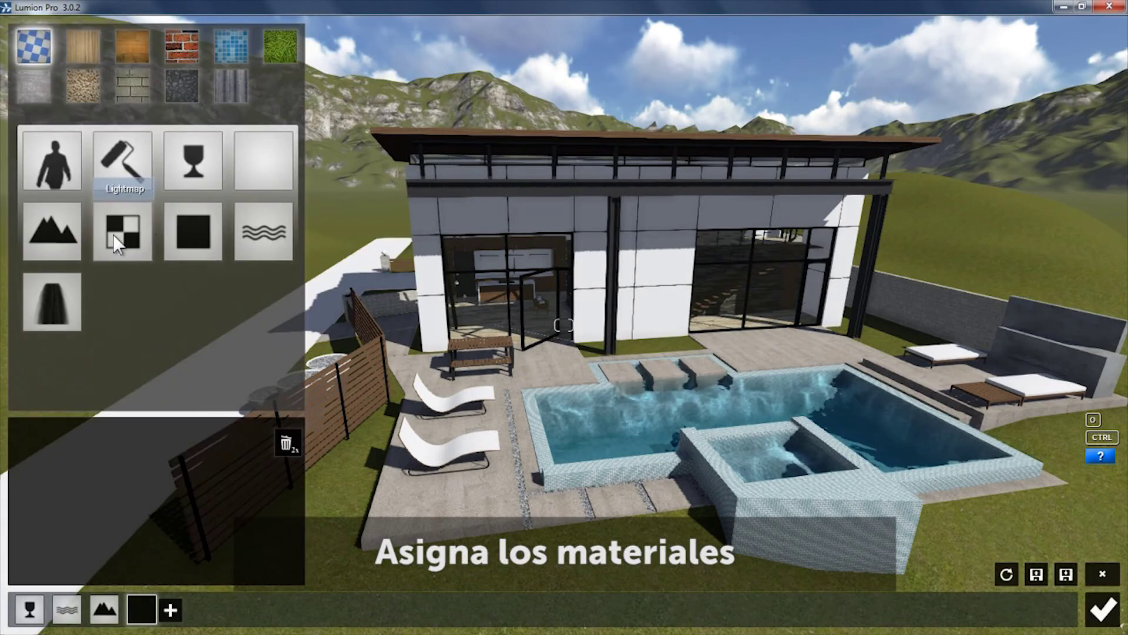
pyautogui.click(174, 77)
pyautogui.click(181, 158)
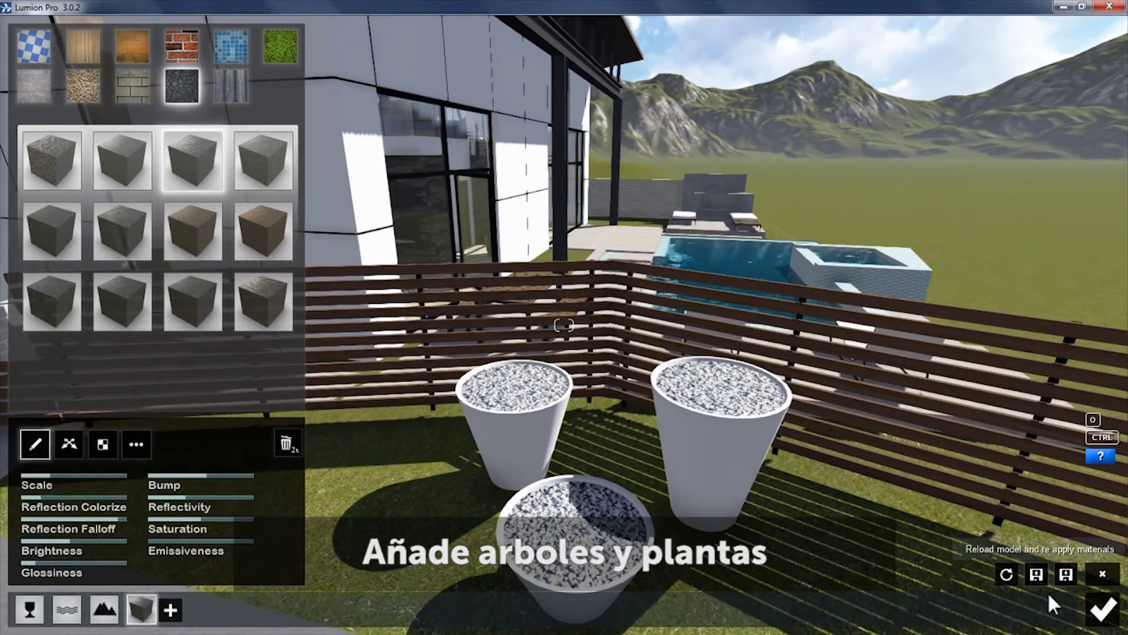
# - Place Kentia palms in the three patio pots and enlarge them
pyautogui.click(1108, 612)
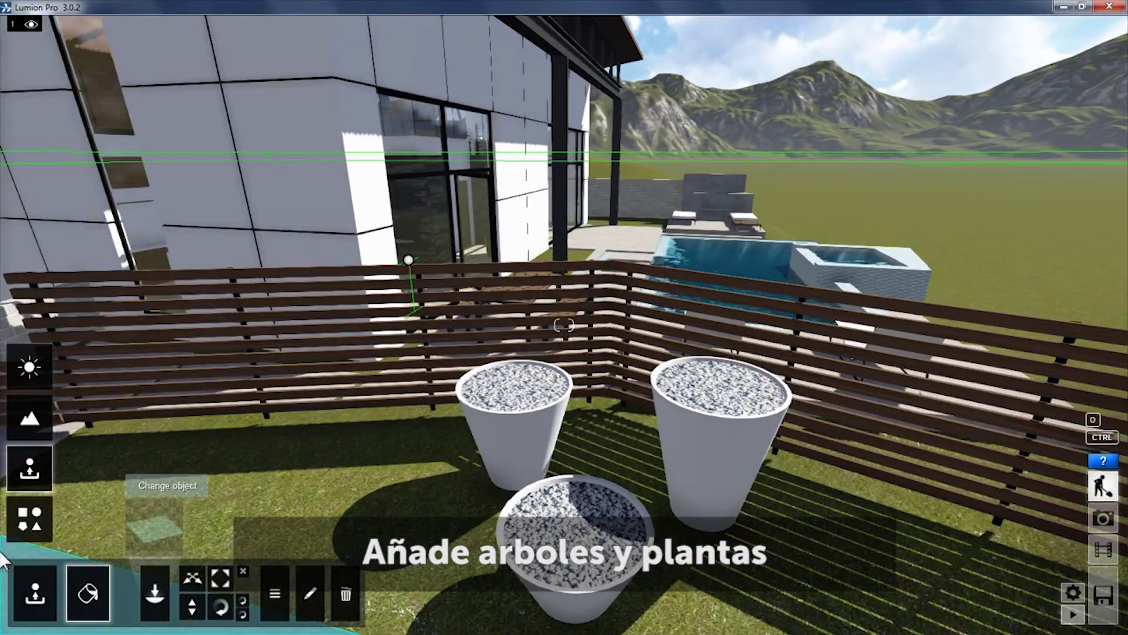
pyautogui.click(35, 527)
pyautogui.click(154, 527)
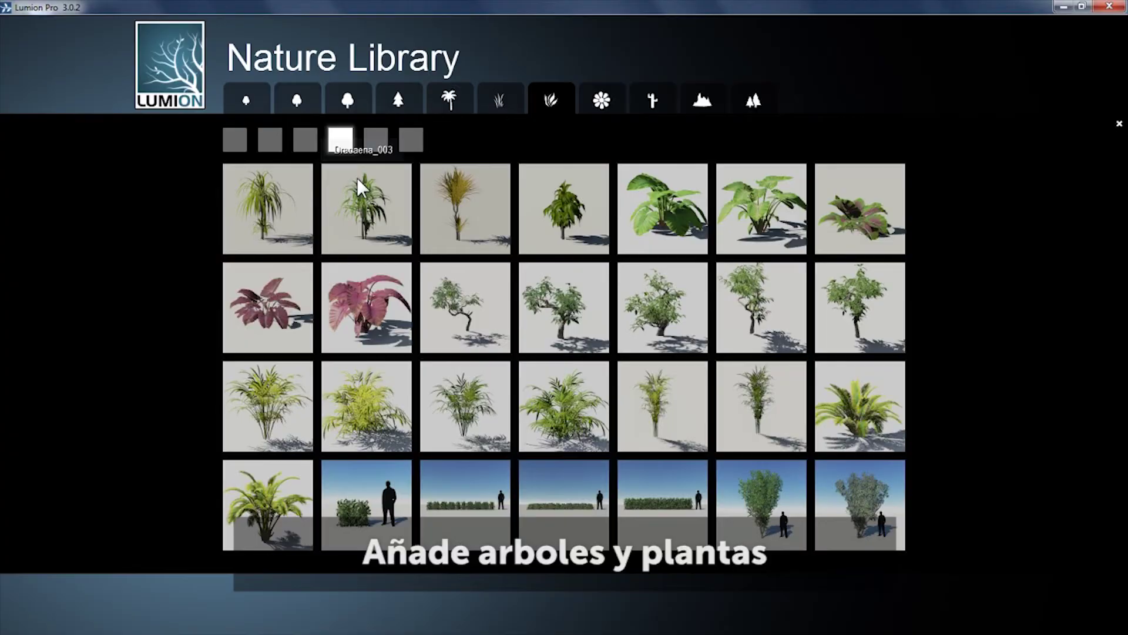
pyautogui.click(559, 411)
pyautogui.click(519, 381)
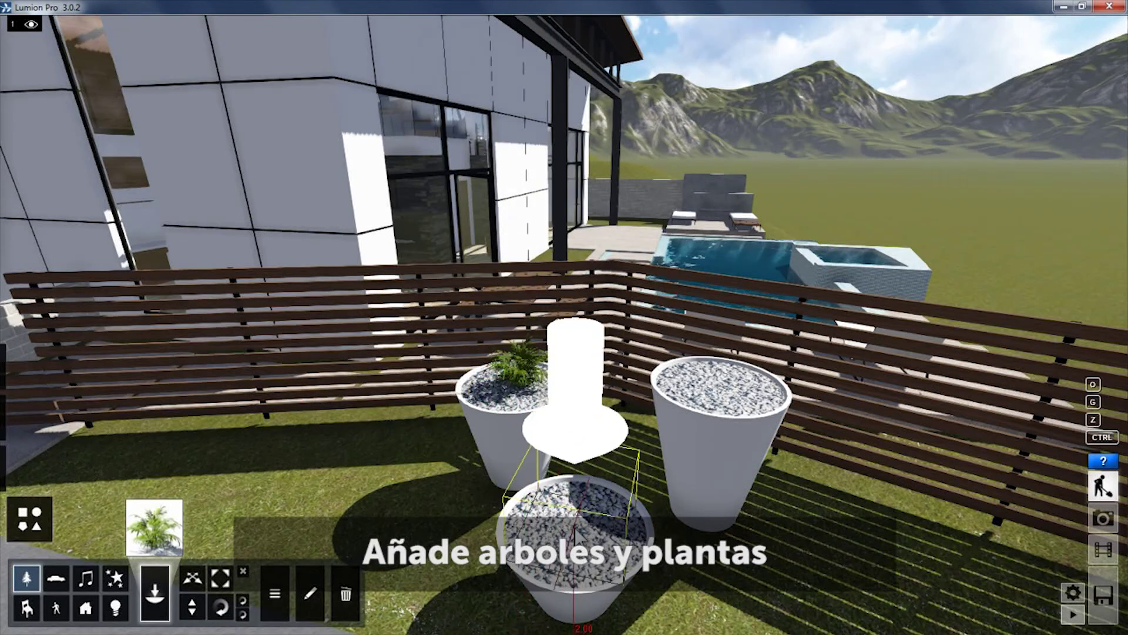
pyautogui.click(574, 504)
pyautogui.click(717, 390)
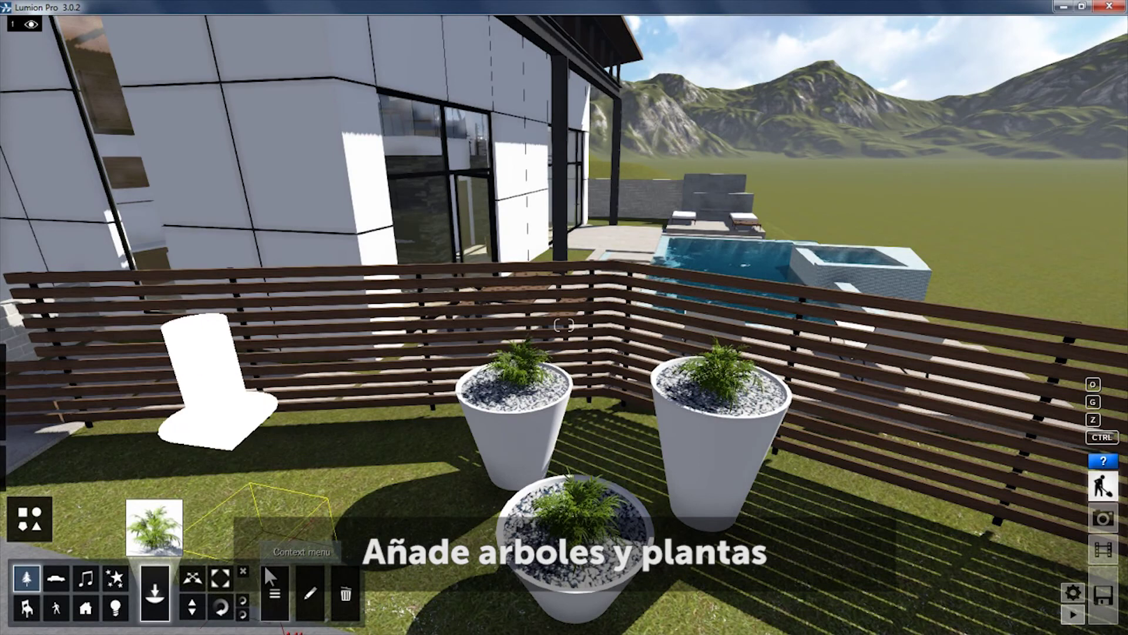
pyautogui.moveTo(519, 383); pyautogui.dragTo(533, 344)
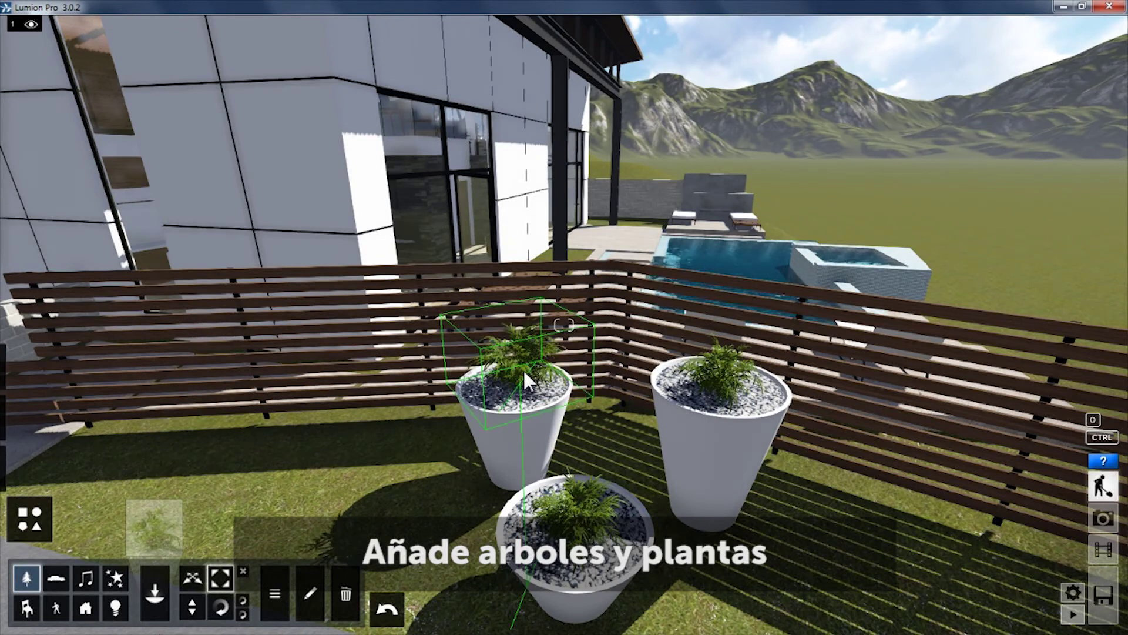
pyautogui.moveTo(576, 533); pyautogui.dragTo(580, 488)
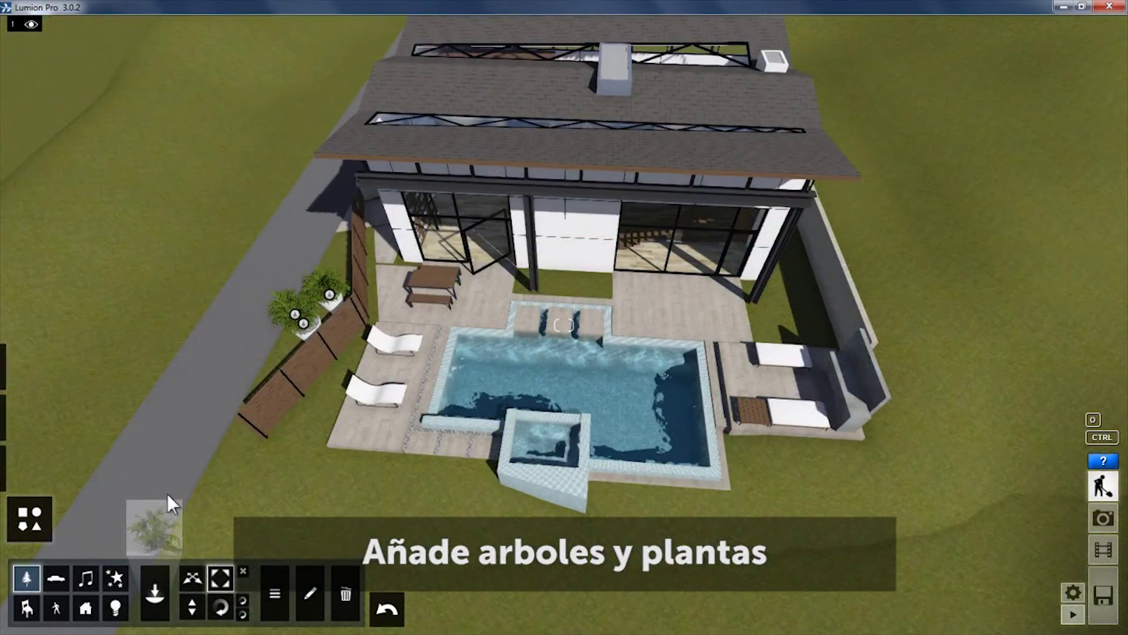
# - Plant linden trees along the fence, bushy trees by the loungers and an elm on the lawn
pyautogui.click(169, 503)
pyautogui.click(362, 298)
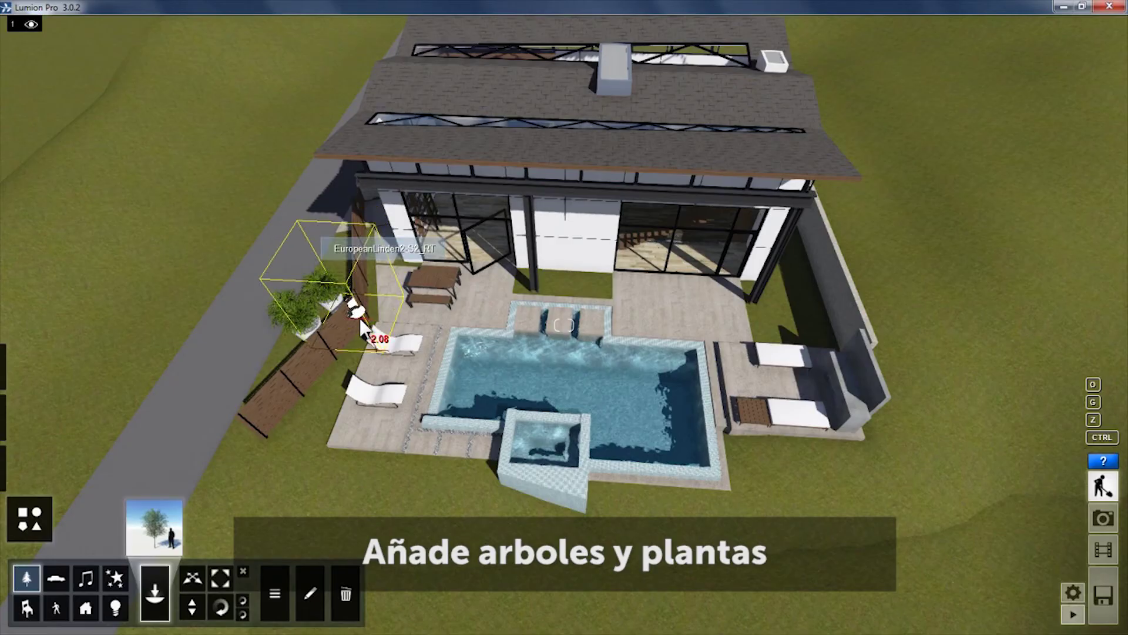
pyautogui.click(290, 353)
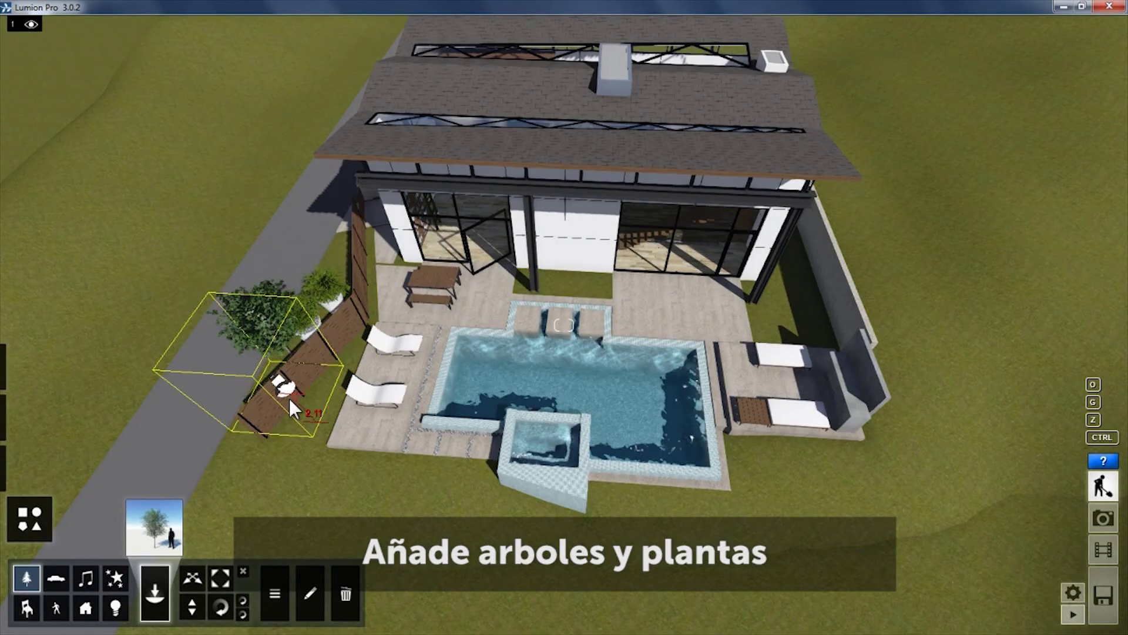
pyautogui.click(277, 441)
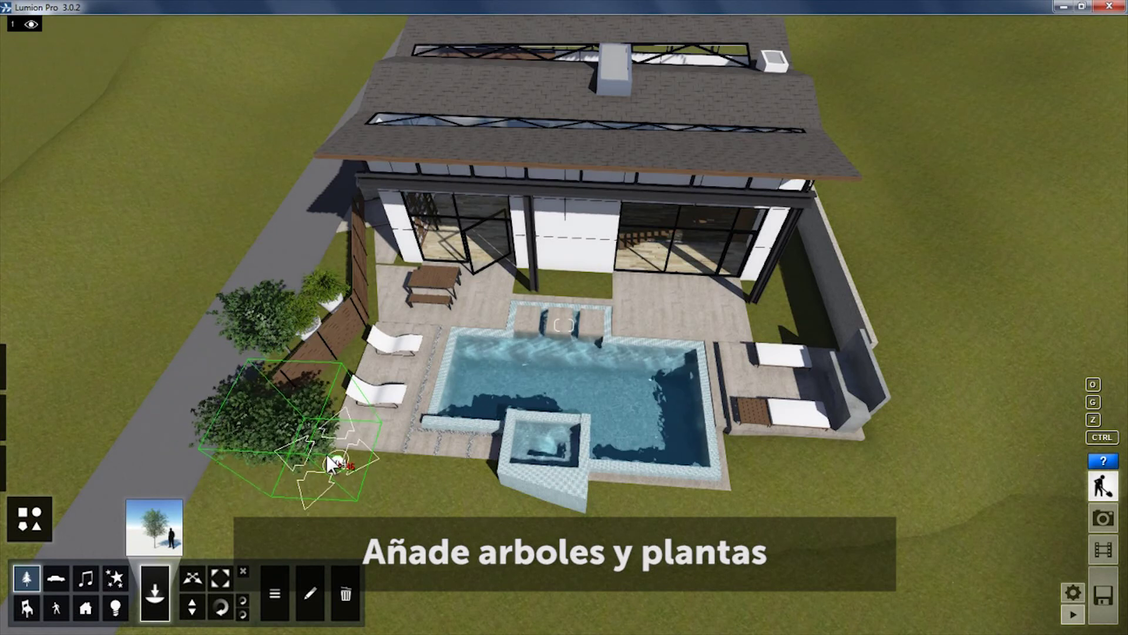
pyautogui.click(778, 459)
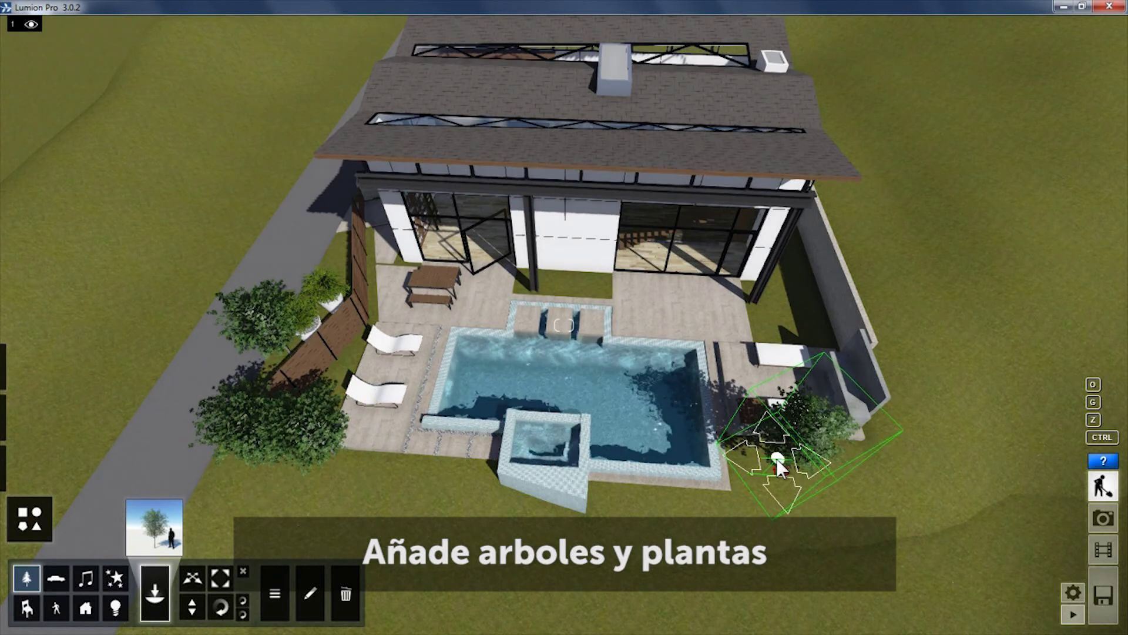
pyautogui.click(855, 461)
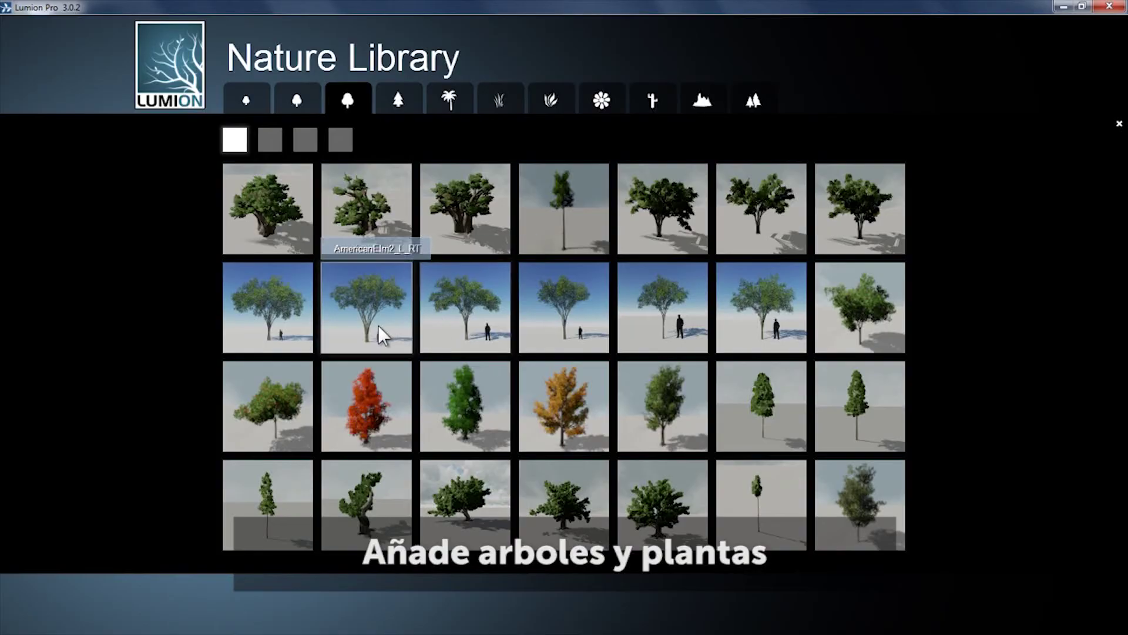
pyautogui.click(488, 335)
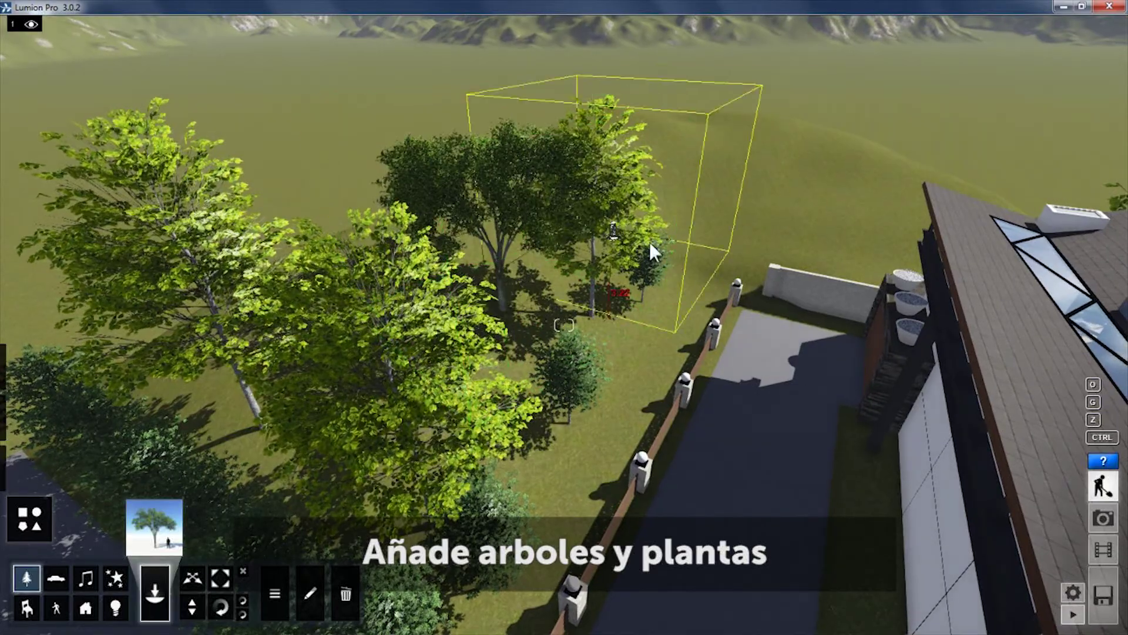
pyautogui.click(788, 237)
# - Move a tree onto the lawn and seat a man at the table facing the camera
pyautogui.moveTo(869, 249); pyautogui.dragTo(629, 369)
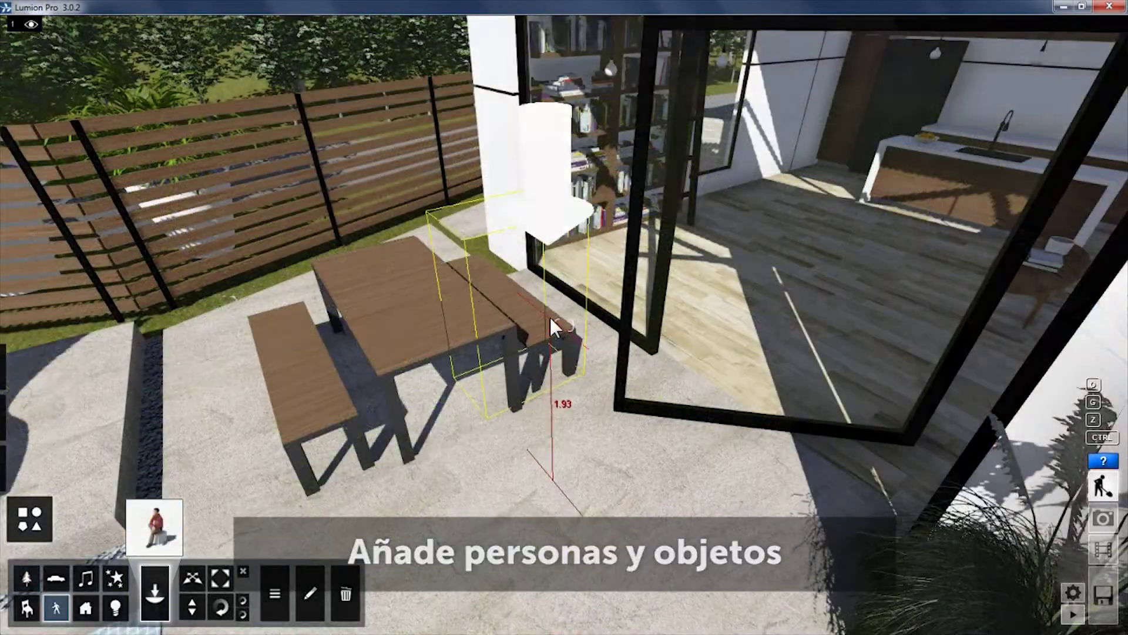
pyautogui.click(550, 317)
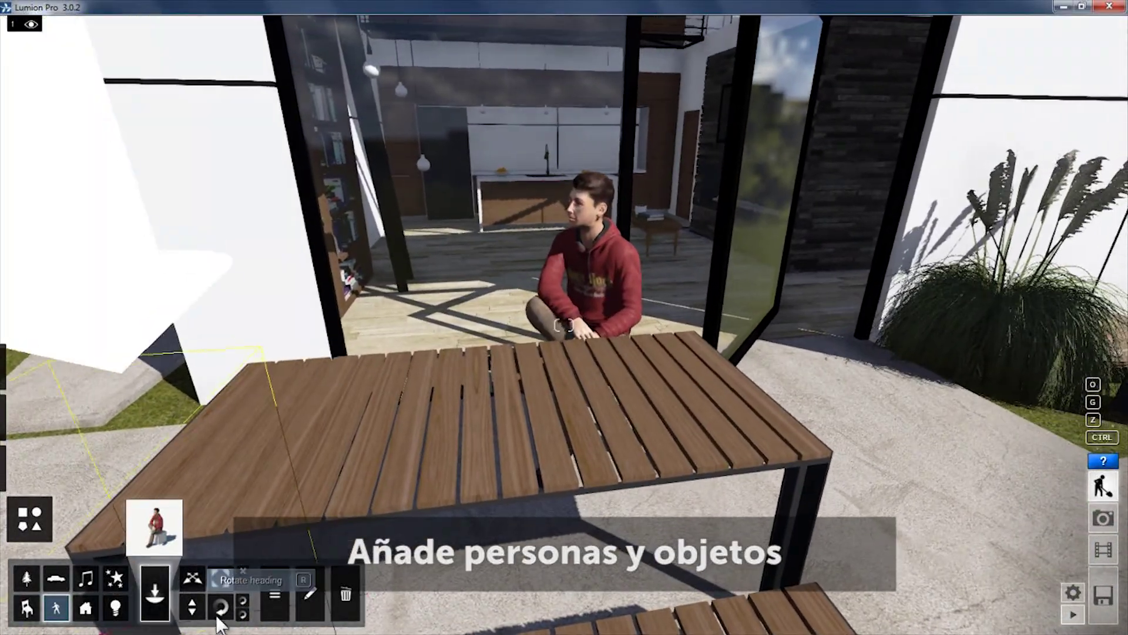
pyautogui.click(219, 611)
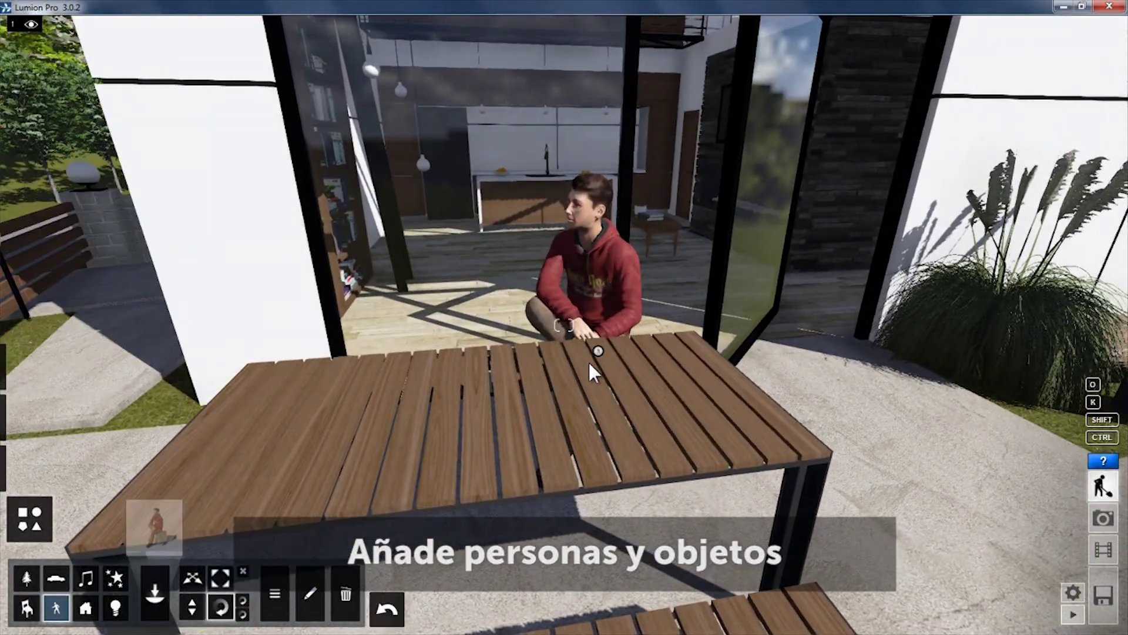
pyautogui.moveTo(596, 352); pyautogui.dragTo(597, 355)
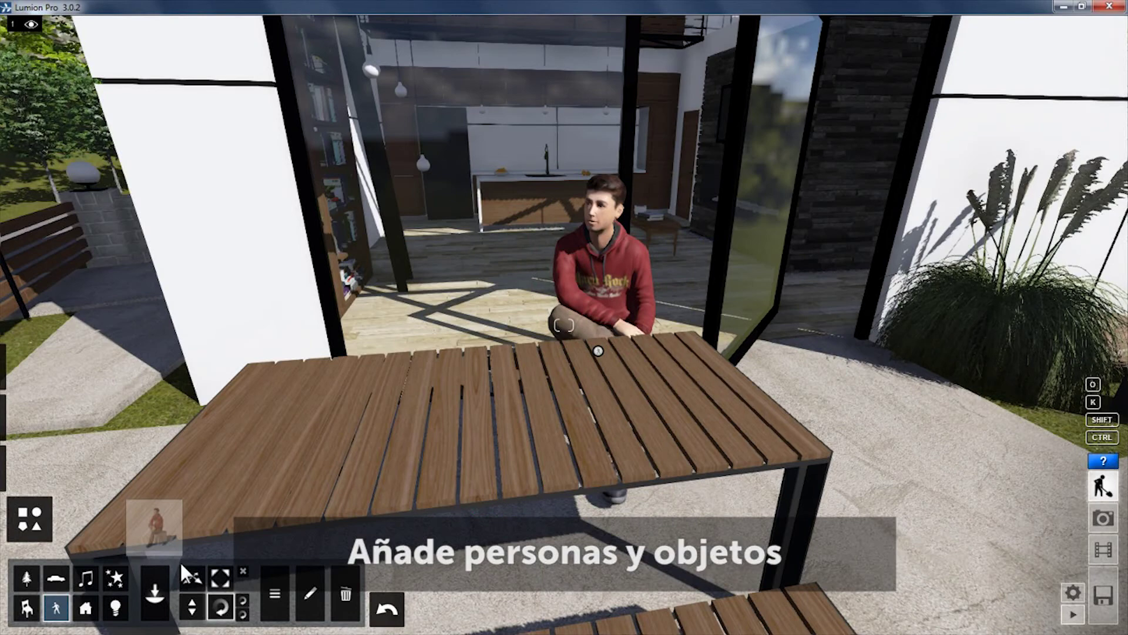
# - Put two coffee cups and the AssortedFood_006 coffee package on the patio table
pyautogui.click(30, 606)
pyautogui.click(141, 517)
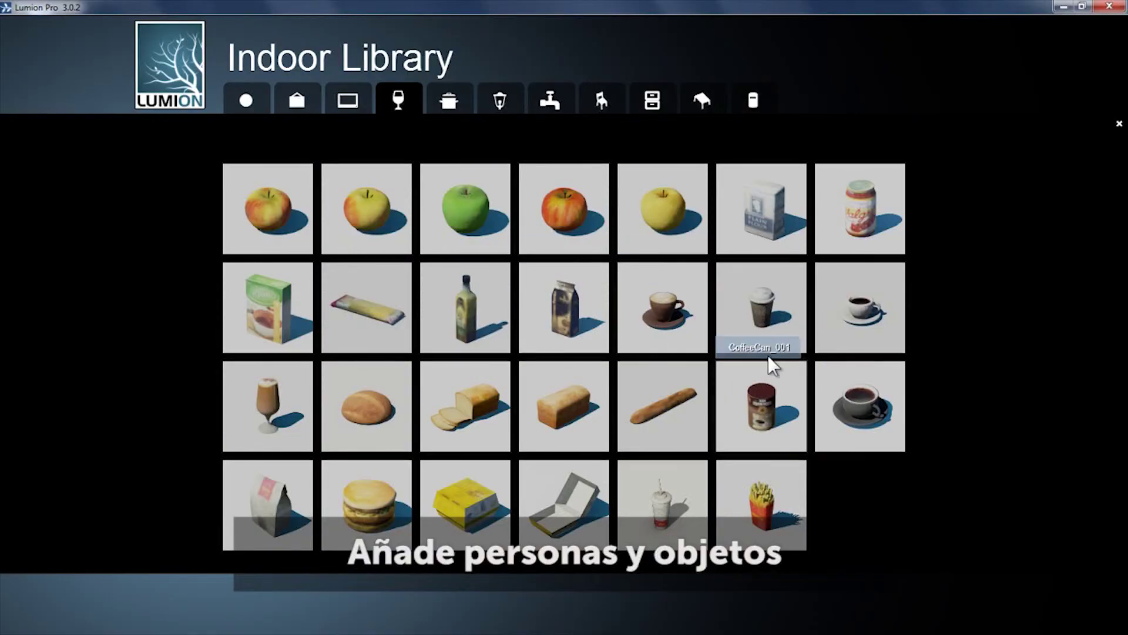
pyautogui.click(844, 315)
pyautogui.click(597, 344)
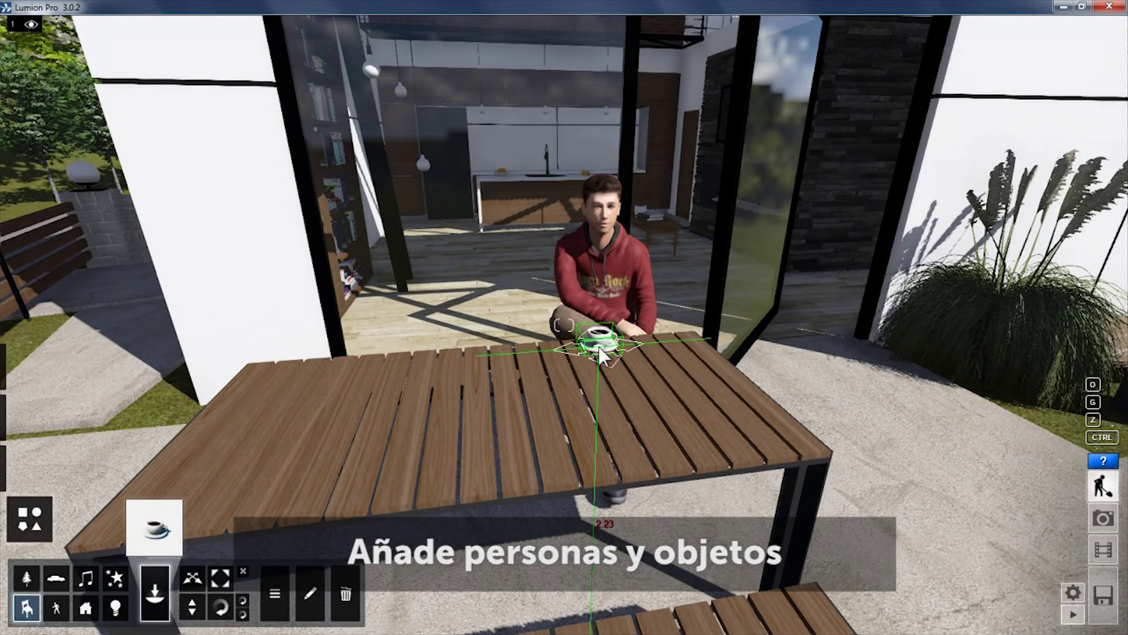
pyautogui.click(552, 467)
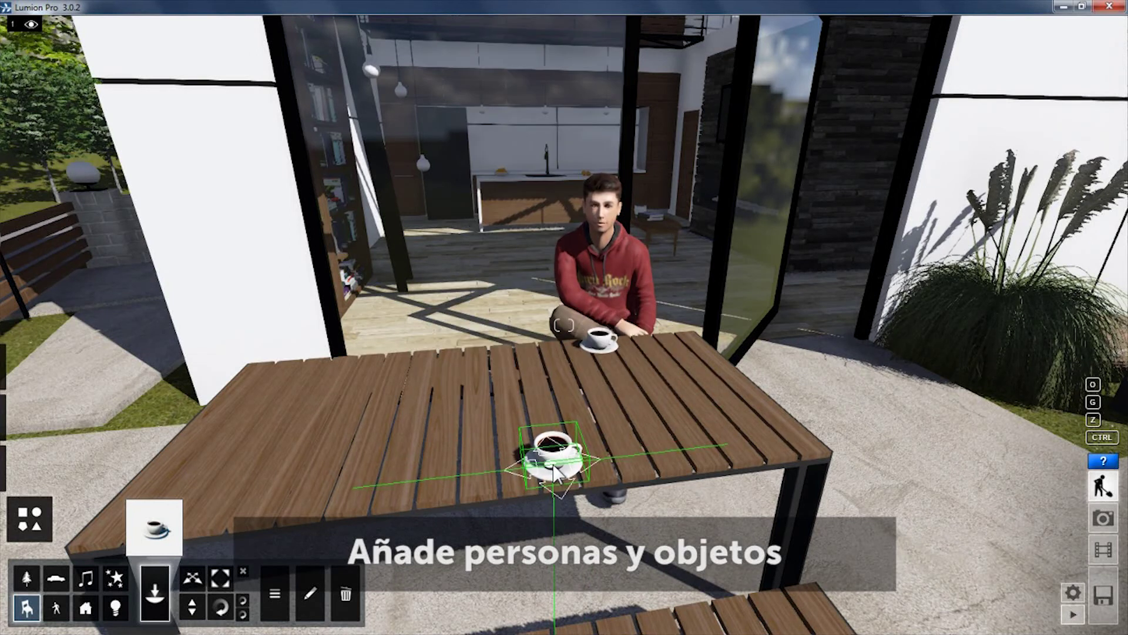
pyautogui.click(159, 526)
pyautogui.click(627, 330)
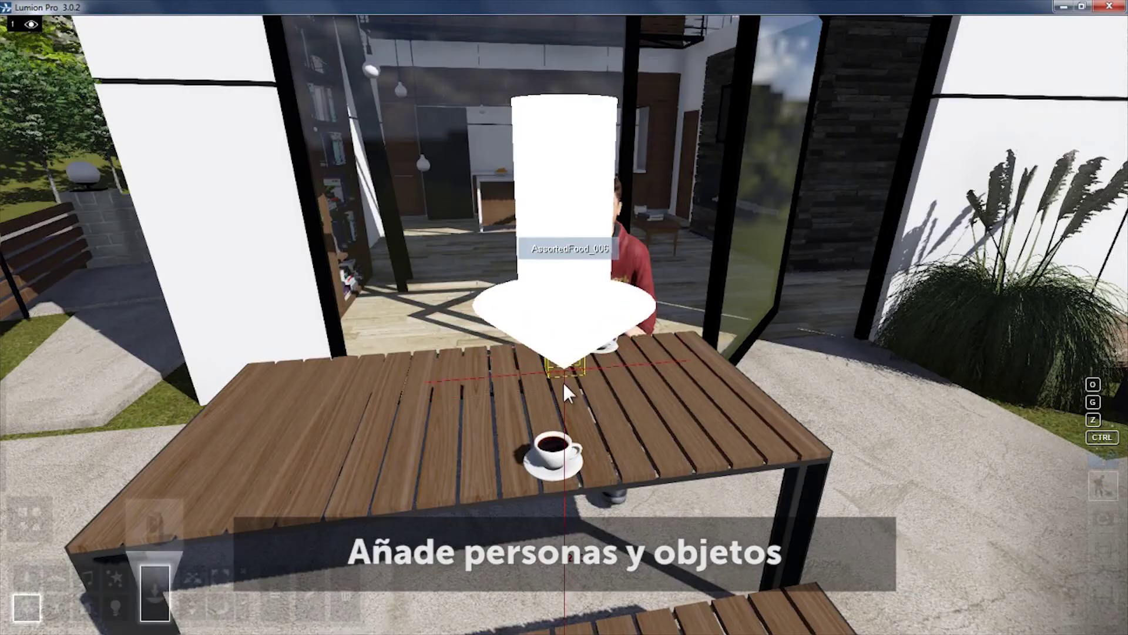
pyautogui.click(509, 400)
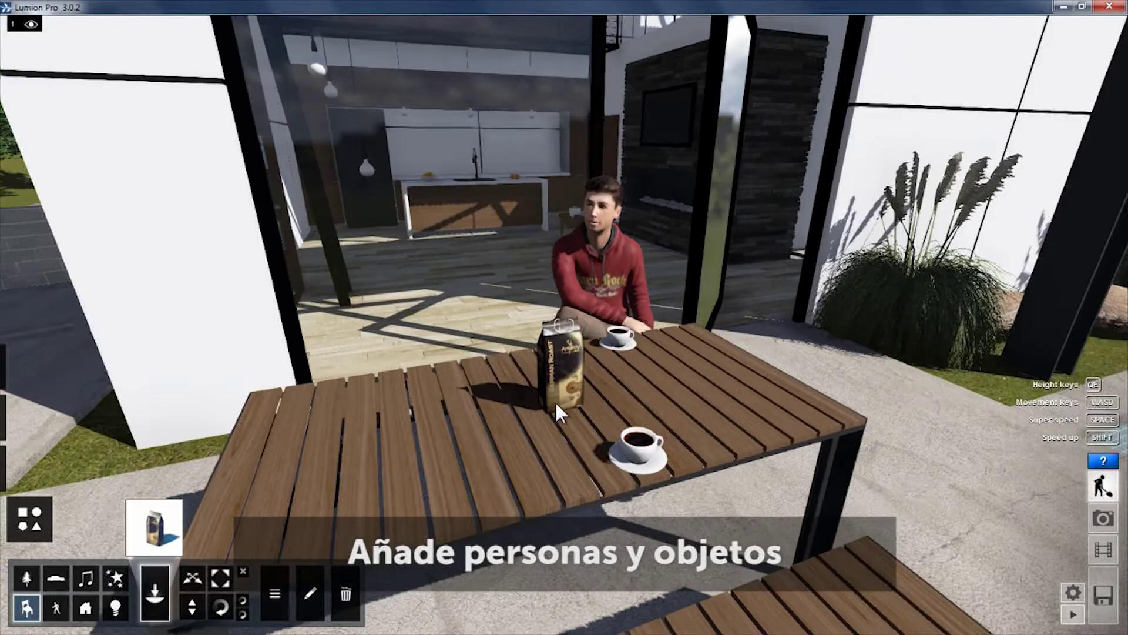
# - Place a cat from the pets category on the bench and rotate it
pyautogui.press('s')
pyautogui.press('q')
pyautogui.click(54, 609)
pyautogui.click(154, 527)
pyautogui.click(449, 100)
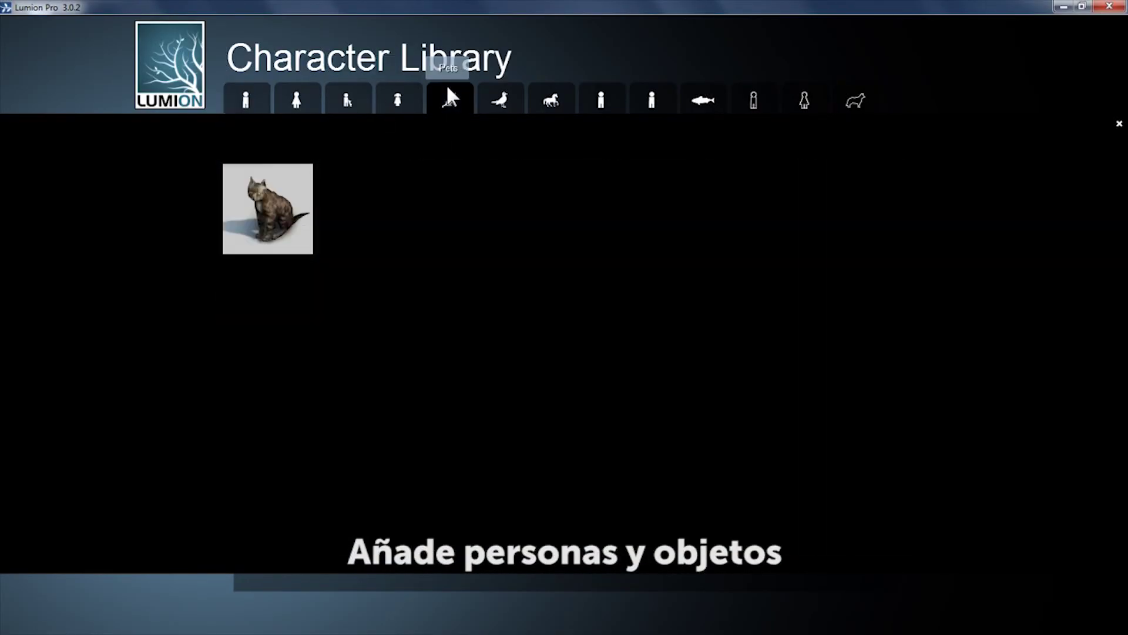
pyautogui.click(277, 209)
pyautogui.click(618, 509)
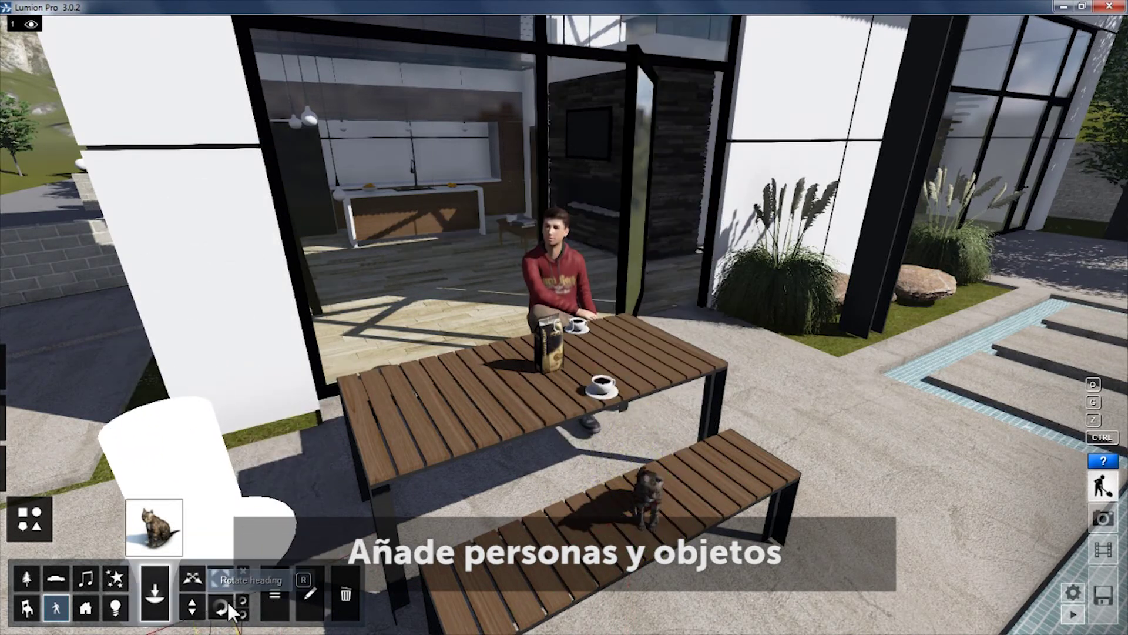
pyautogui.click(227, 602)
pyautogui.moveTo(650, 504); pyautogui.dragTo(675, 496)
# - Seat a woman on the lounger by the garden wall, turned toward the camera
pyautogui.press('d')
pyautogui.press('d')
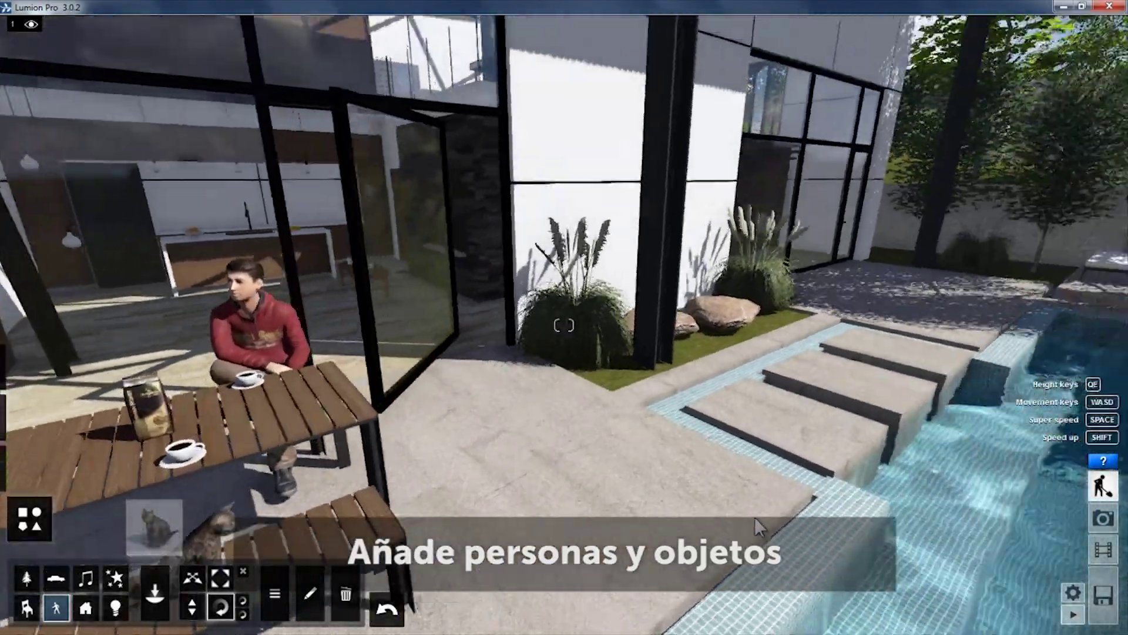
pyautogui.press('w')
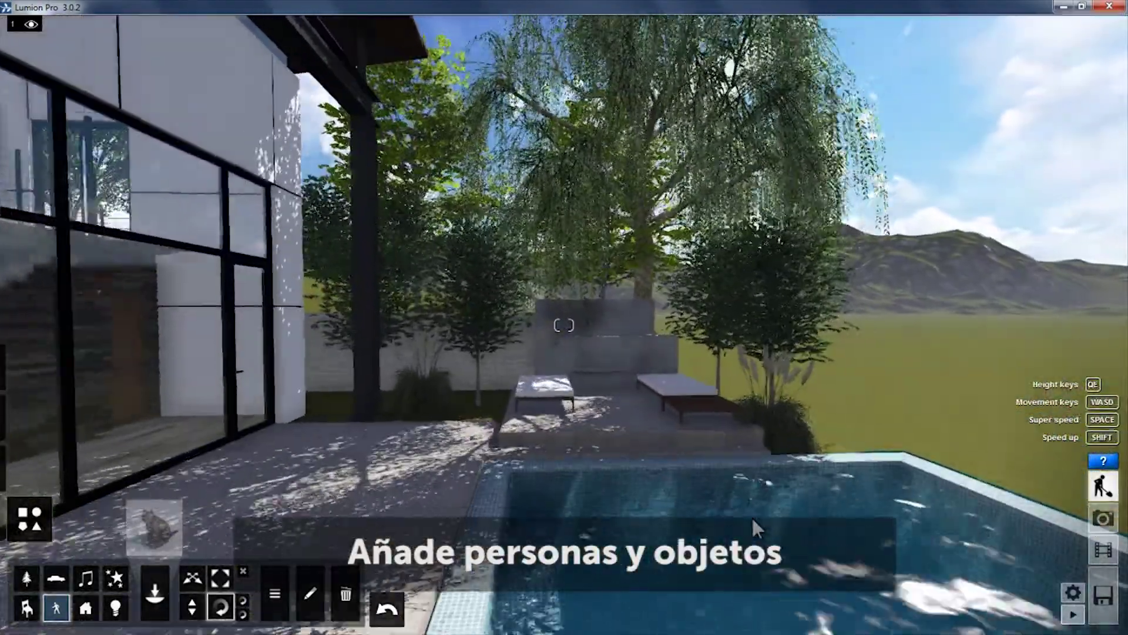
pyautogui.press('a')
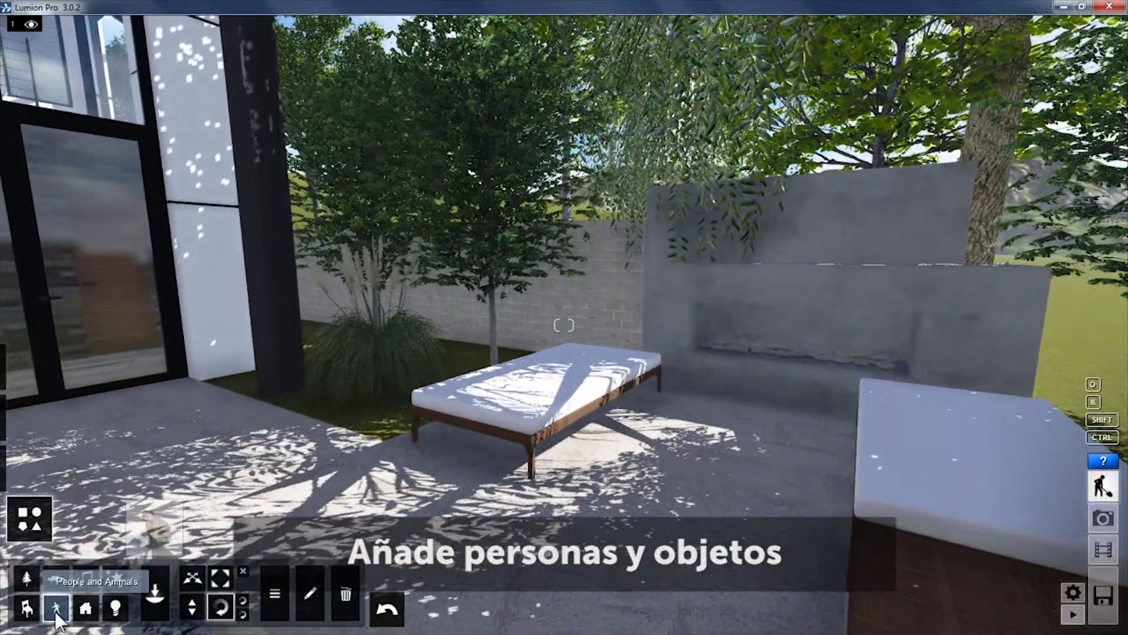
pyautogui.click(57, 611)
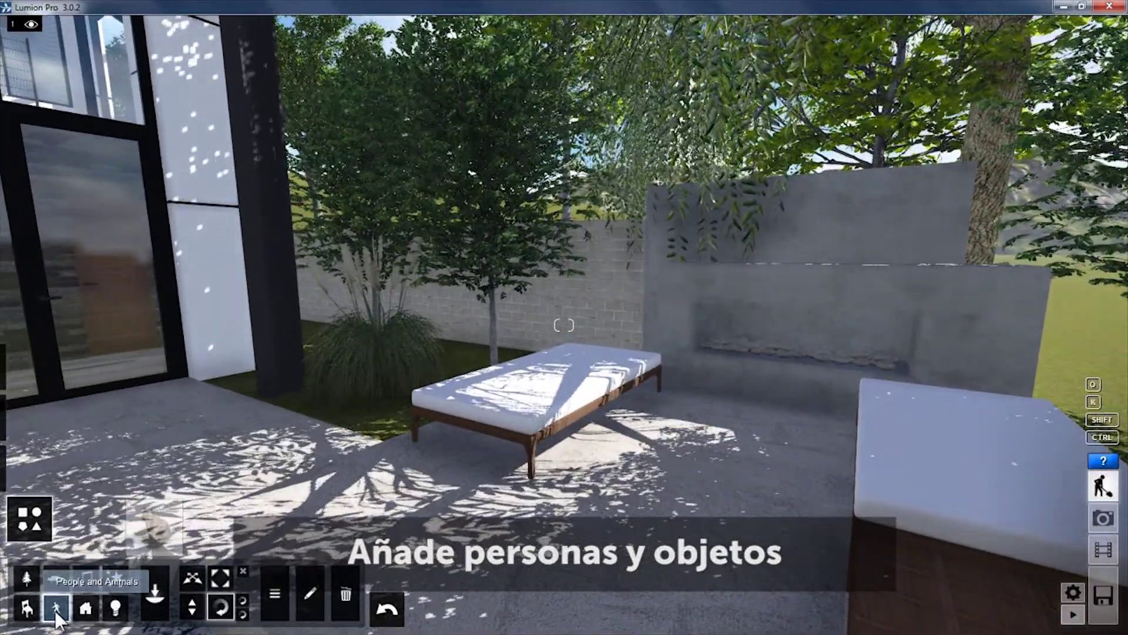
pyautogui.click(154, 532)
pyautogui.click(287, 214)
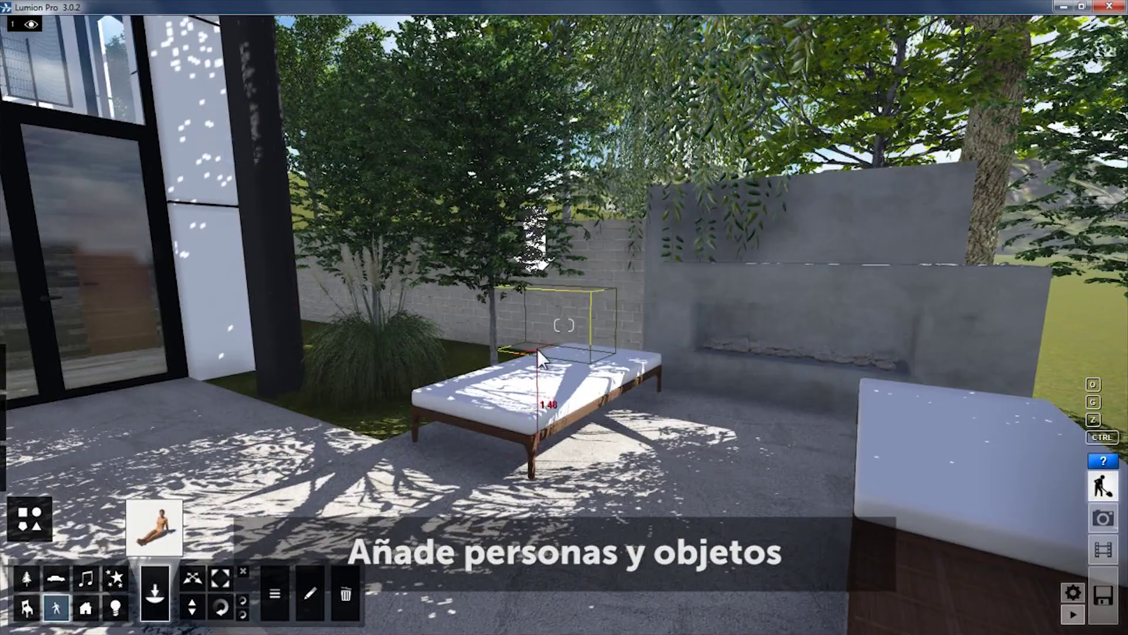
pyautogui.click(576, 358)
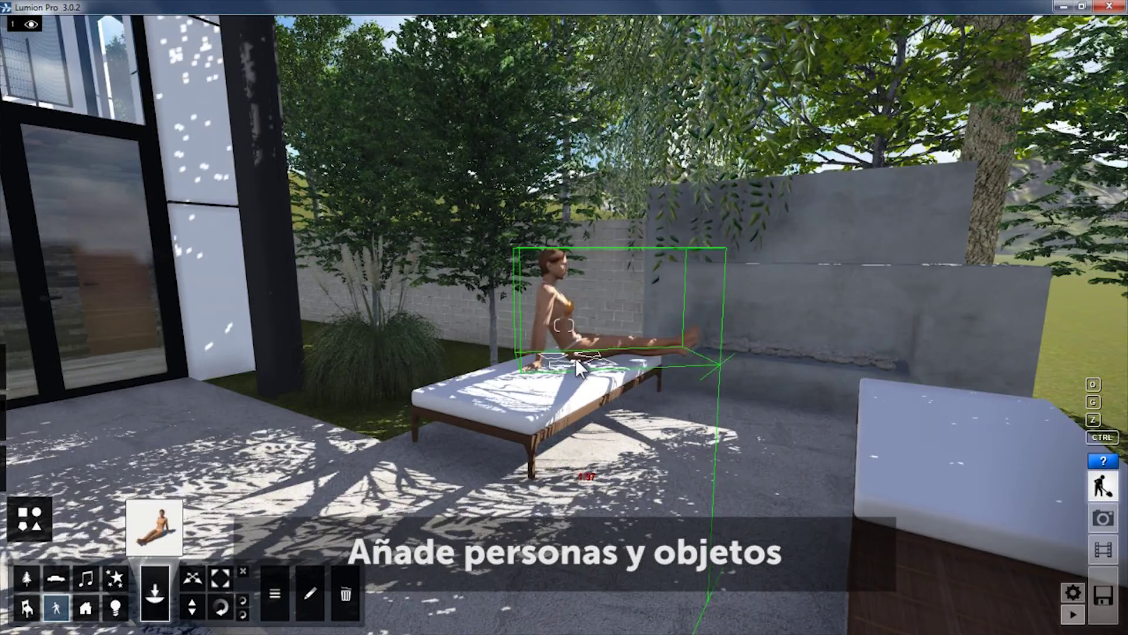
pyautogui.click(220, 608)
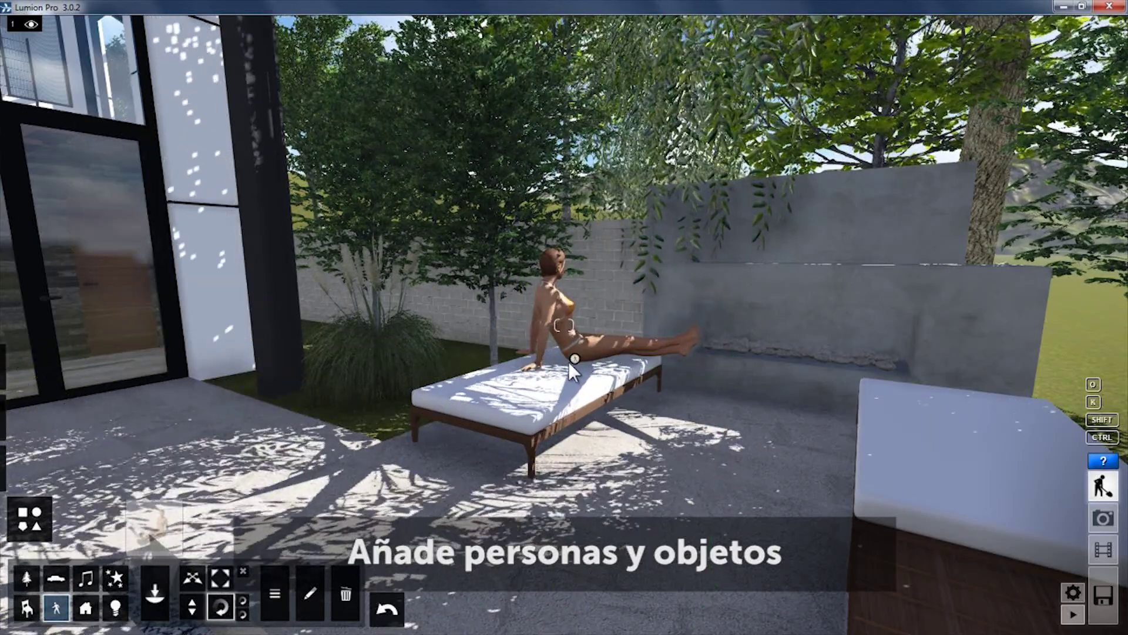
pyautogui.moveTo(573, 360); pyautogui.dragTo(541, 379)
pyautogui.press('w')
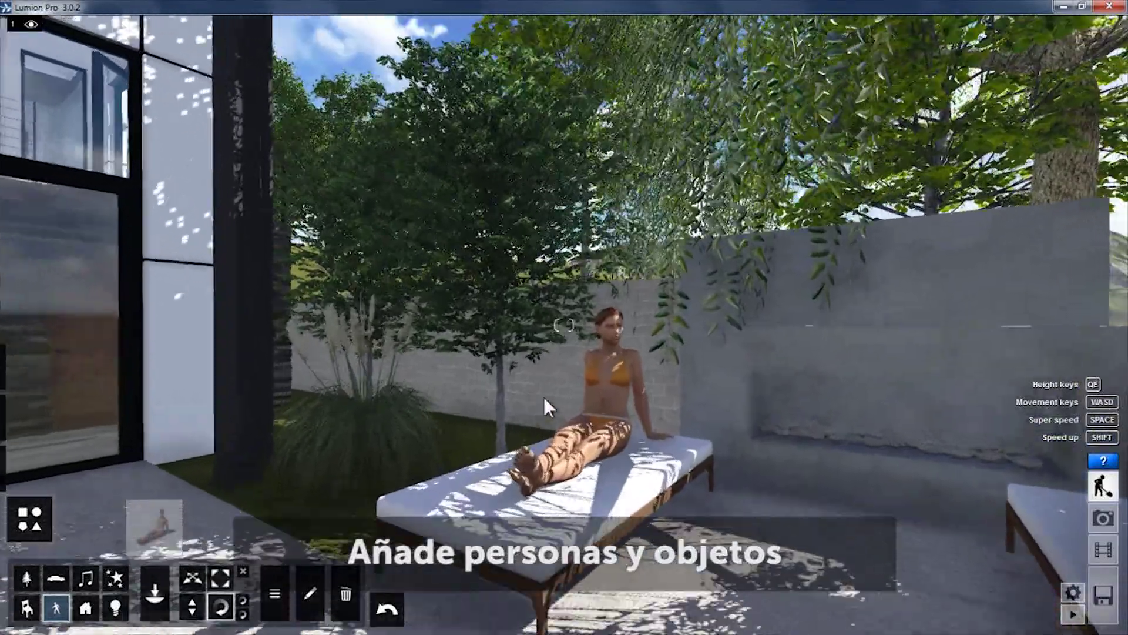
pyautogui.click(29, 368)
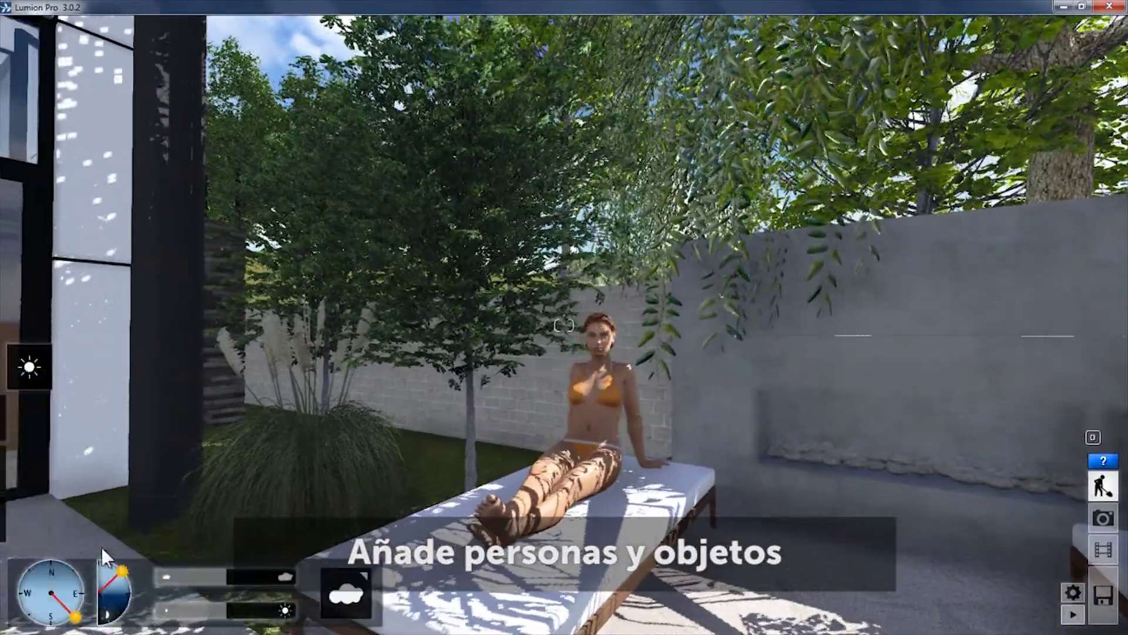
# - Swing the sun toward the south and perch seagulls along the roof edge
pyautogui.moveTo(75, 616); pyautogui.dragTo(33, 620)
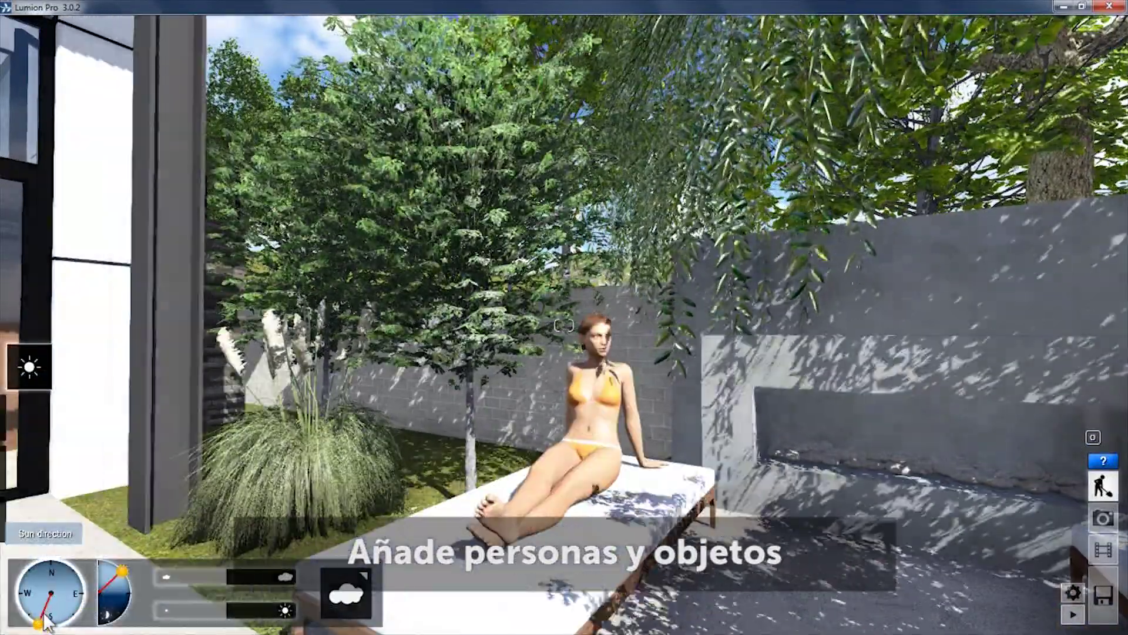
pyautogui.press('s')
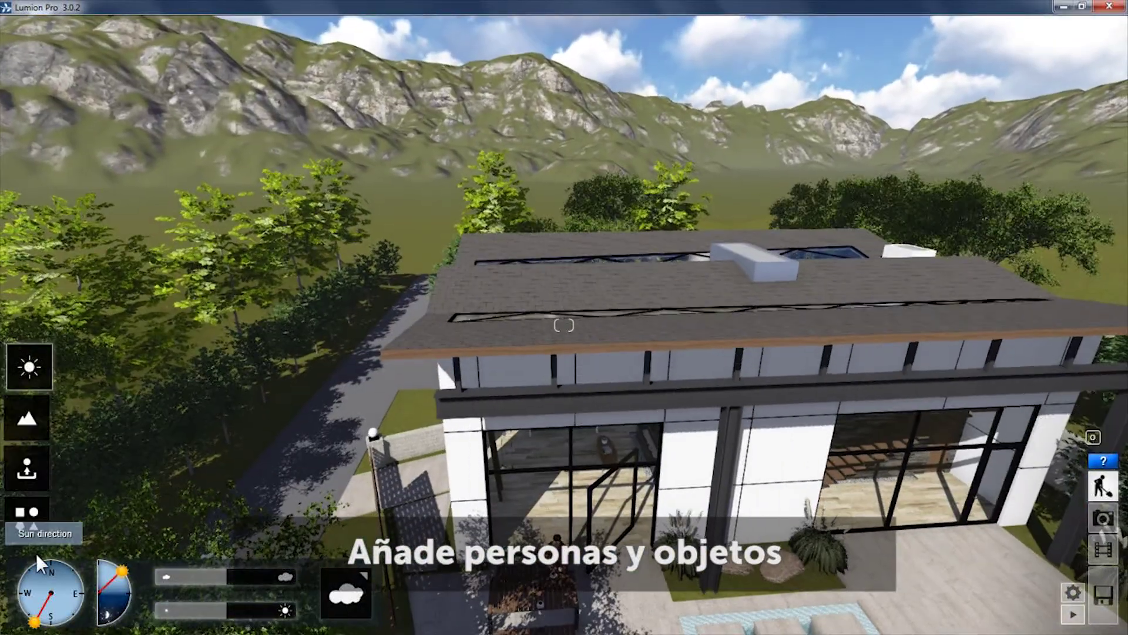
pyautogui.click(30, 519)
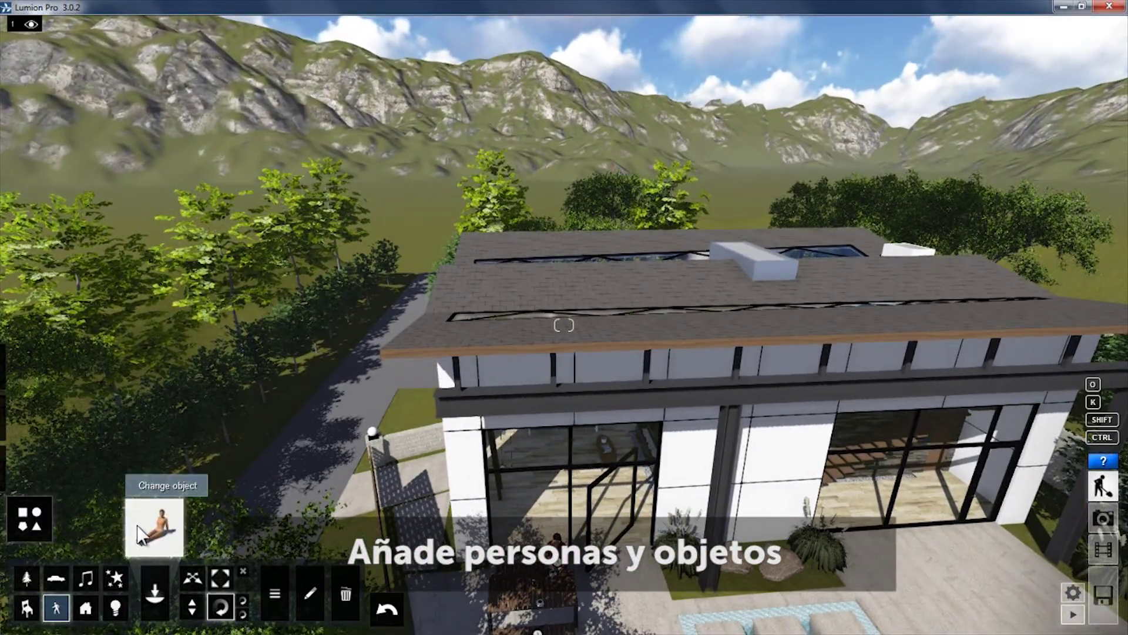
pyautogui.click(141, 535)
pyautogui.click(494, 111)
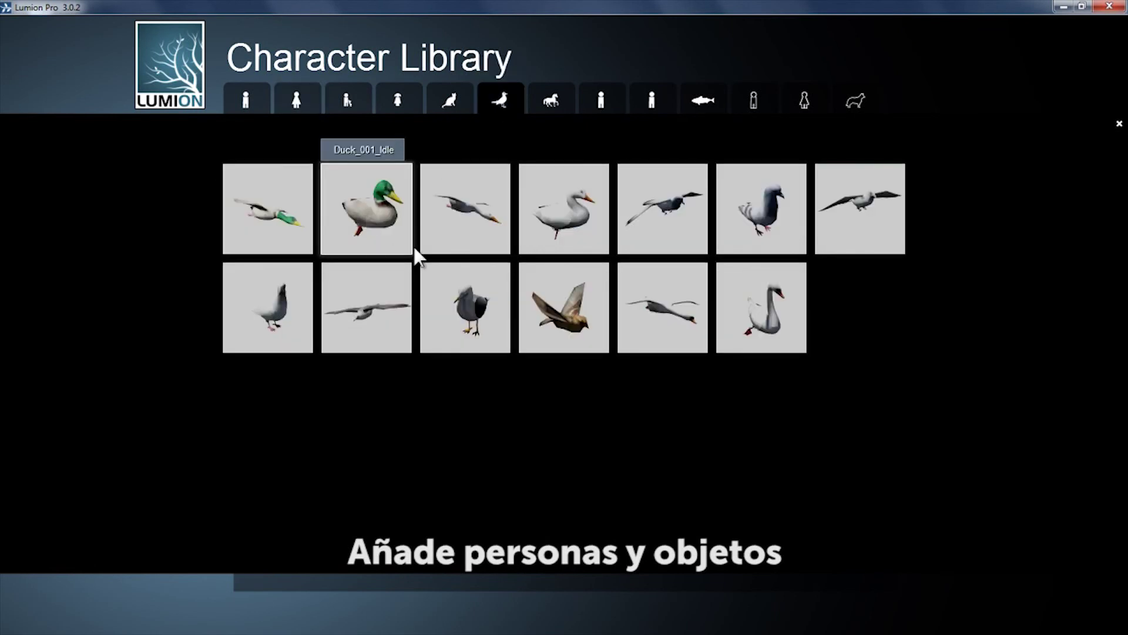
pyautogui.click(458, 298)
pyautogui.click(566, 333)
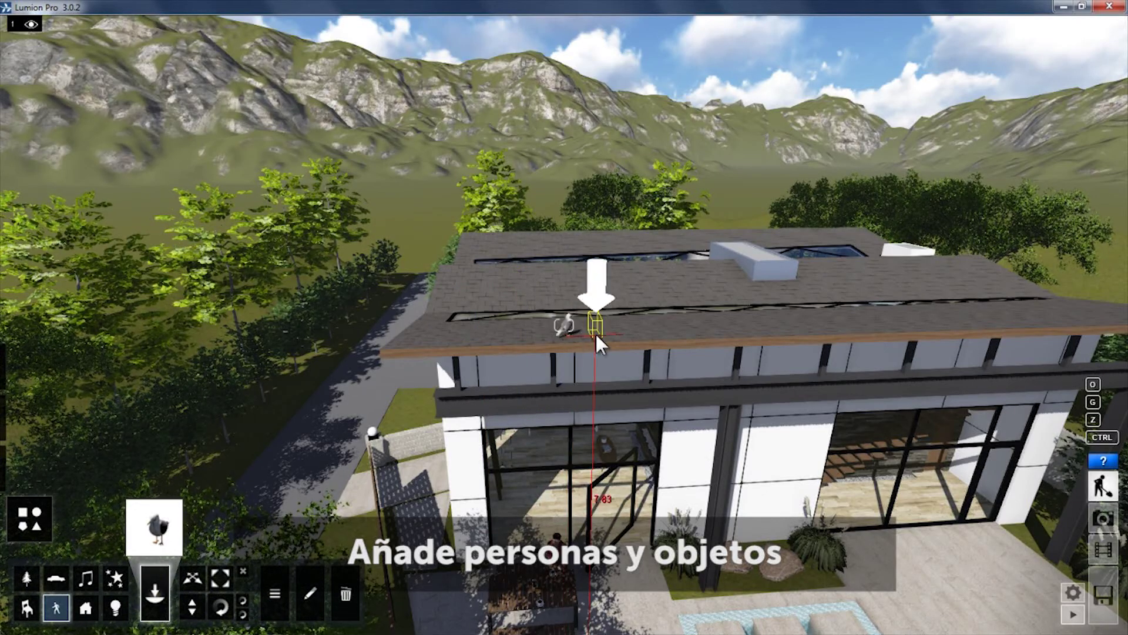
pyautogui.click(644, 329)
pyautogui.moveTo(629, 354); pyautogui.dragTo(576, 380, button='right')
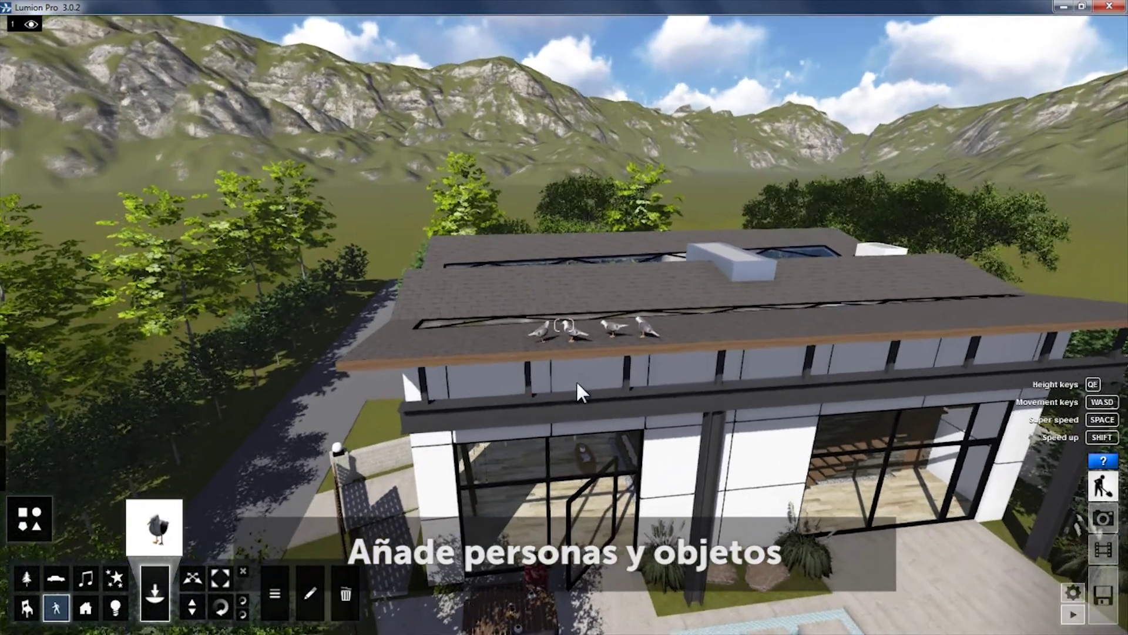
# - Park a red SUV on the driveway
pyautogui.press('w')
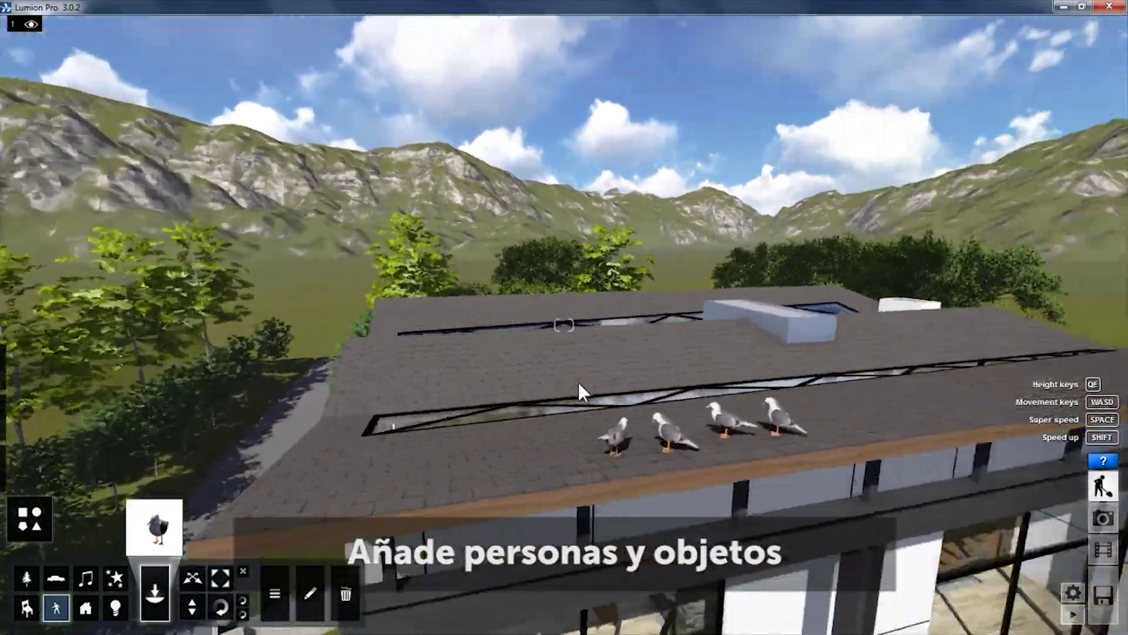
pyautogui.press('w')
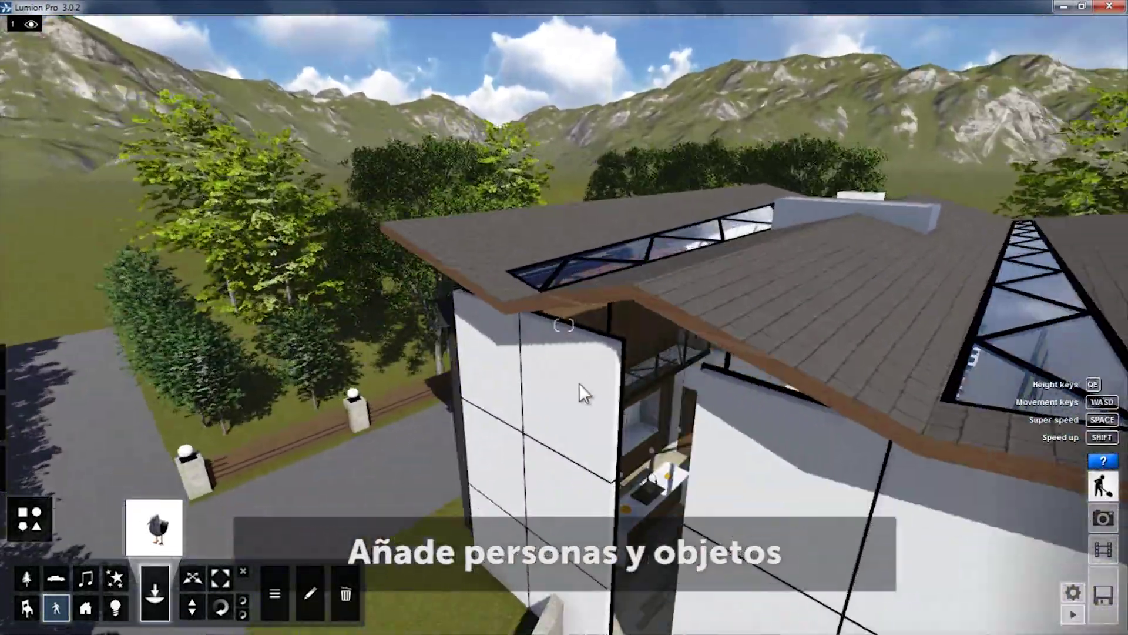
pyautogui.press('s')
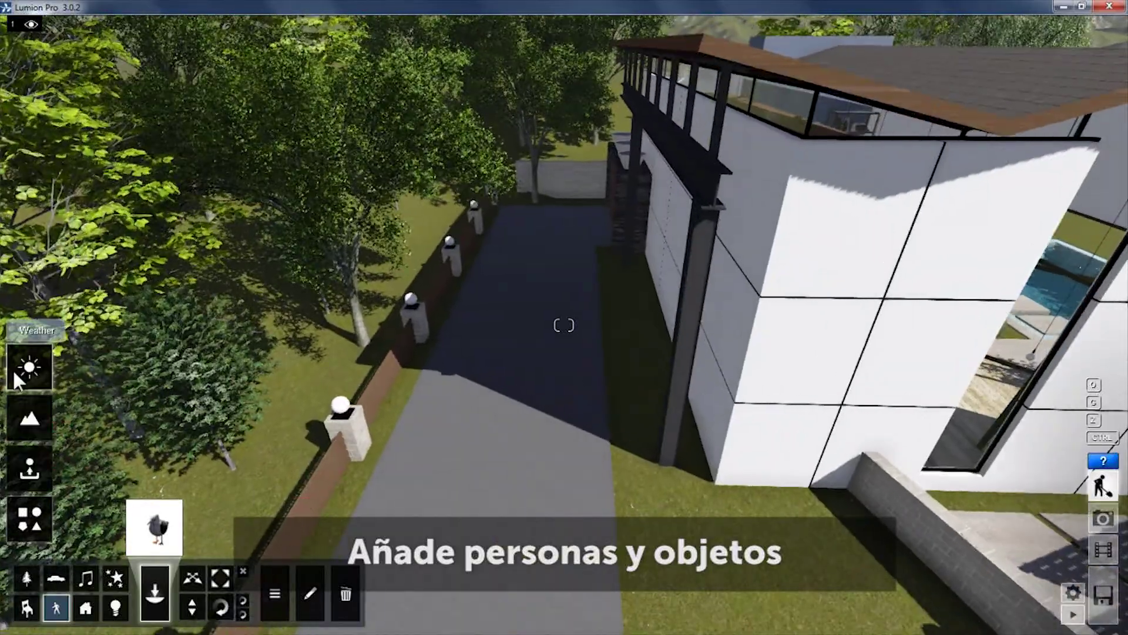
pyautogui.click(29, 368)
pyautogui.click(27, 520)
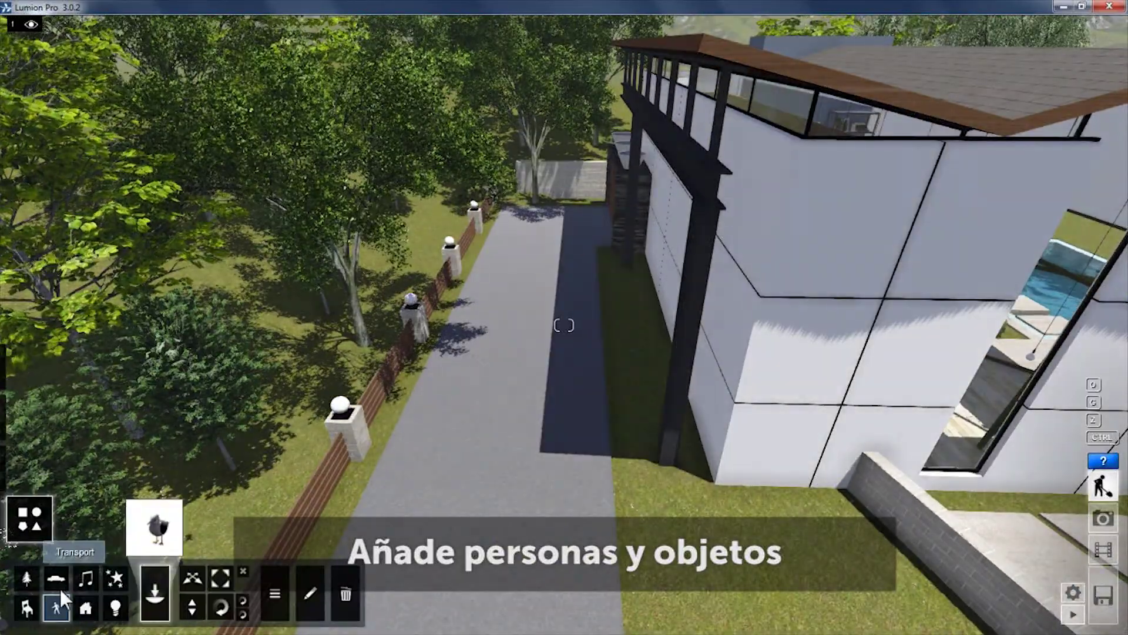
pyautogui.click(156, 521)
pyautogui.click(392, 200)
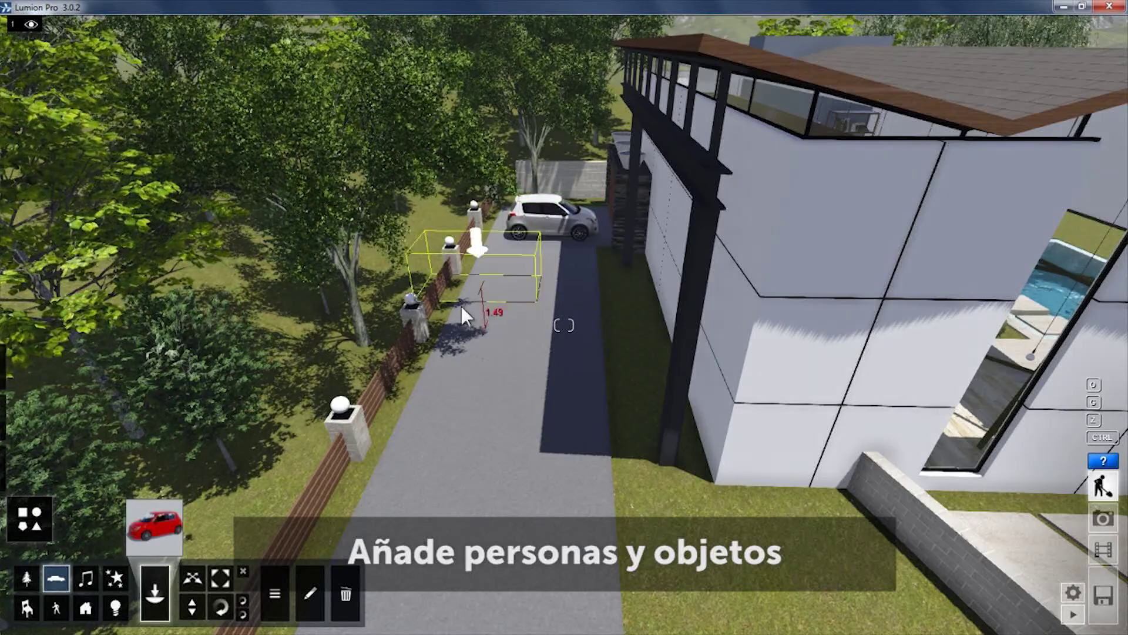
pyautogui.click(157, 526)
pyautogui.click(511, 106)
pyautogui.click(390, 209)
pyautogui.click(499, 435)
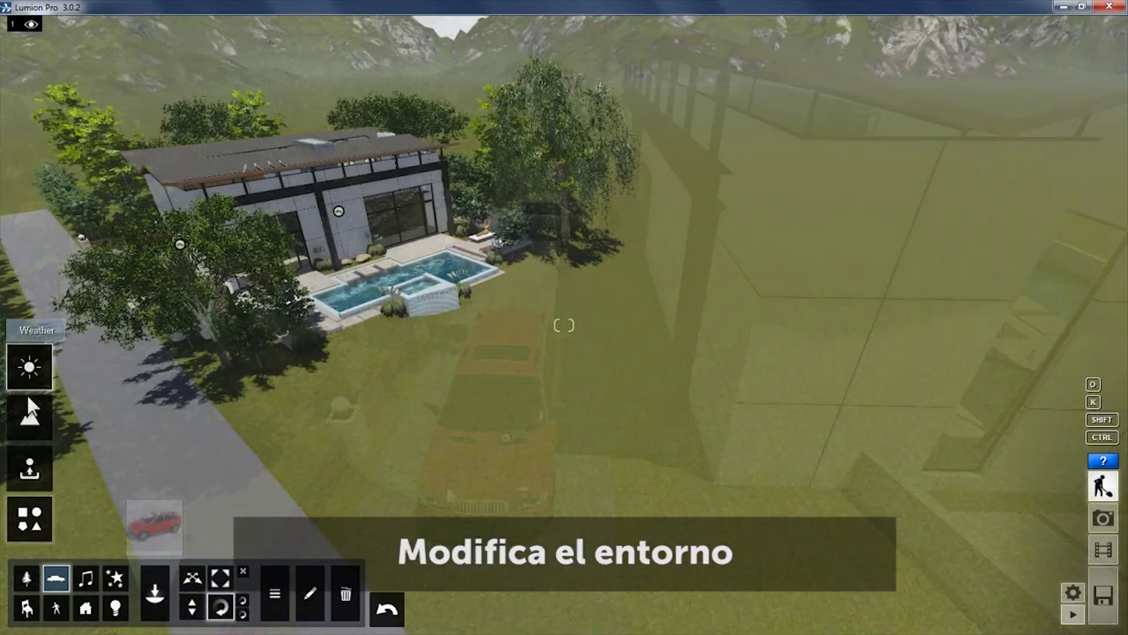
# - Enlarge the terrain brush and paint sand on the lawn beside the pool
pyautogui.click(28, 399)
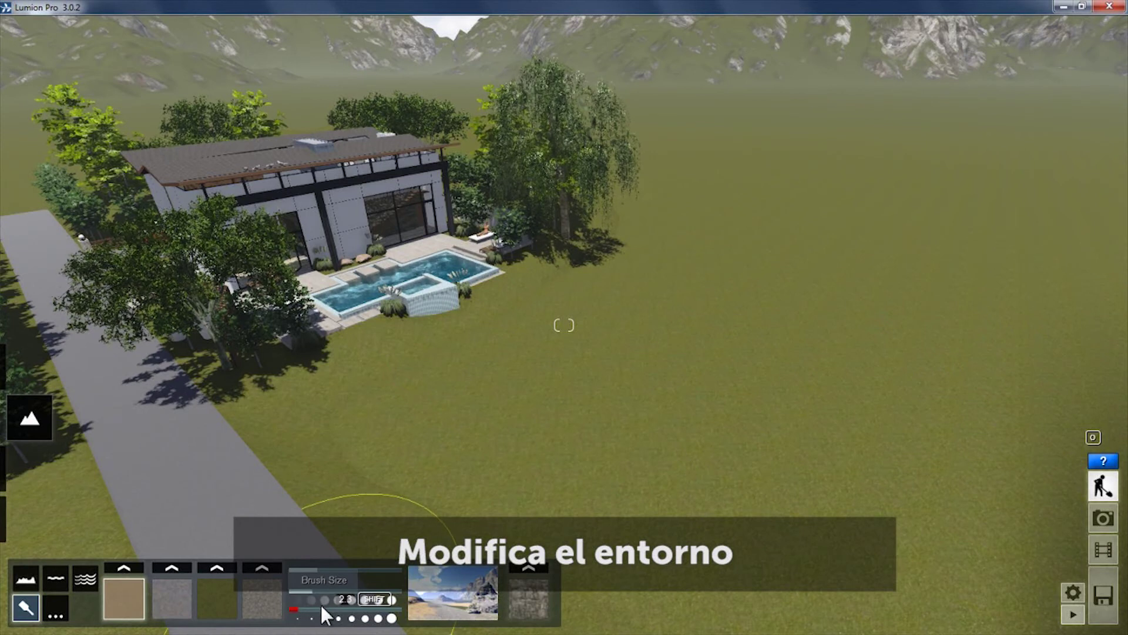
pyautogui.moveTo(322, 606); pyautogui.dragTo(340, 606)
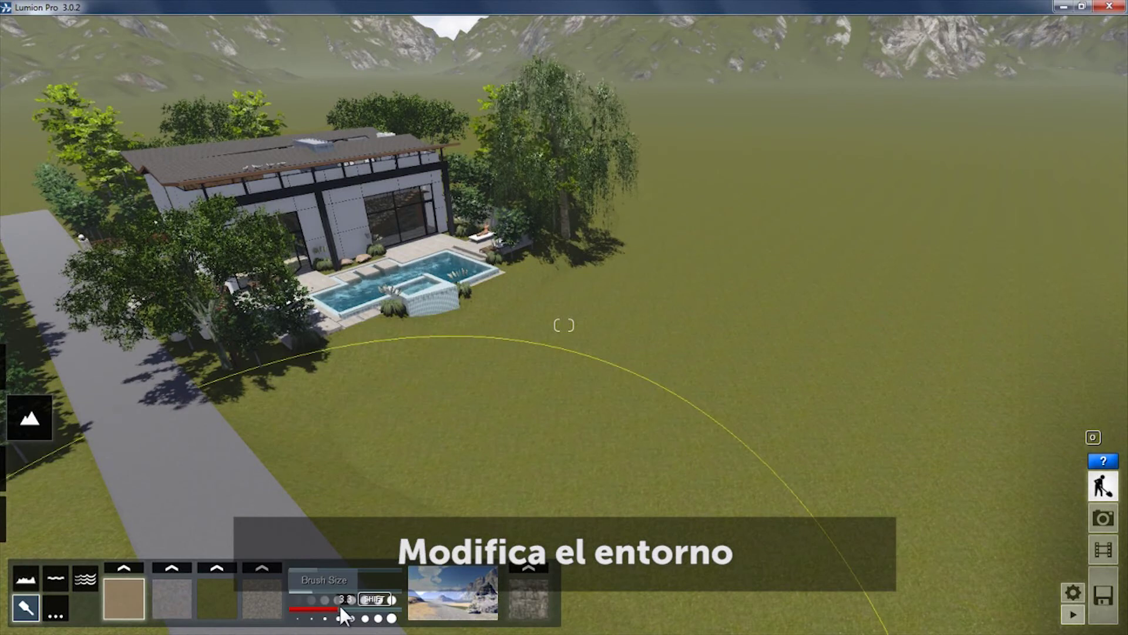
pyautogui.moveTo(730, 360)
pyautogui.mouseDown()
pyautogui.moveTo(738, 354)
pyautogui.moveTo(674, 376)
pyautogui.moveTo(761, 343)
pyautogui.mouseUp()
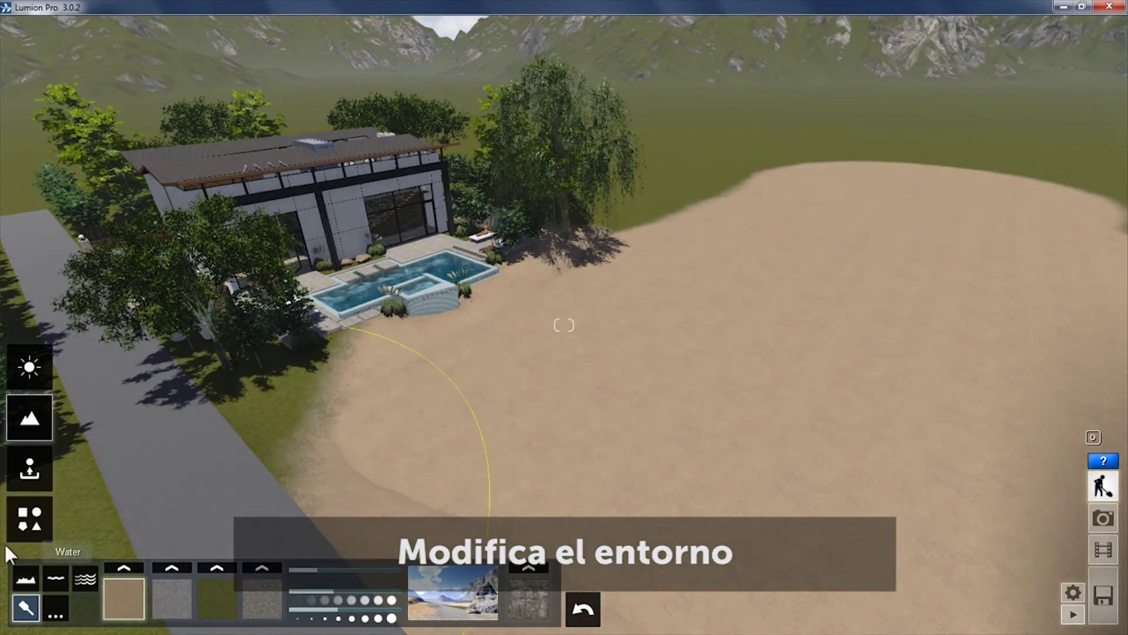
# - Turn on the ocean around the site and darken its colour to a deeper green
pyautogui.click(147, 594)
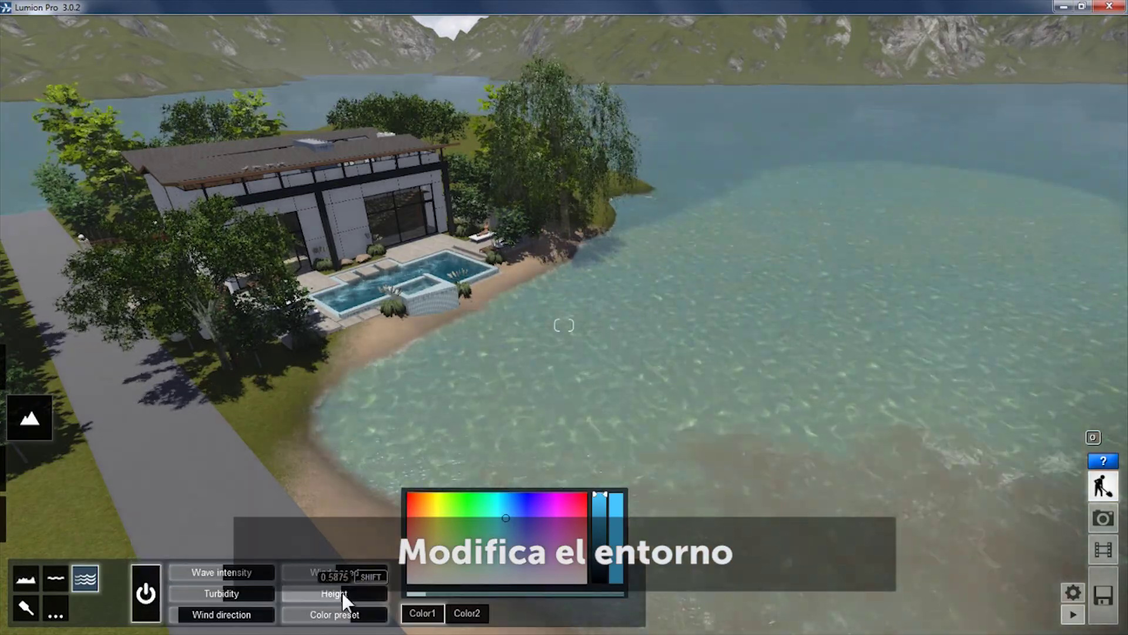
pyautogui.press('w')
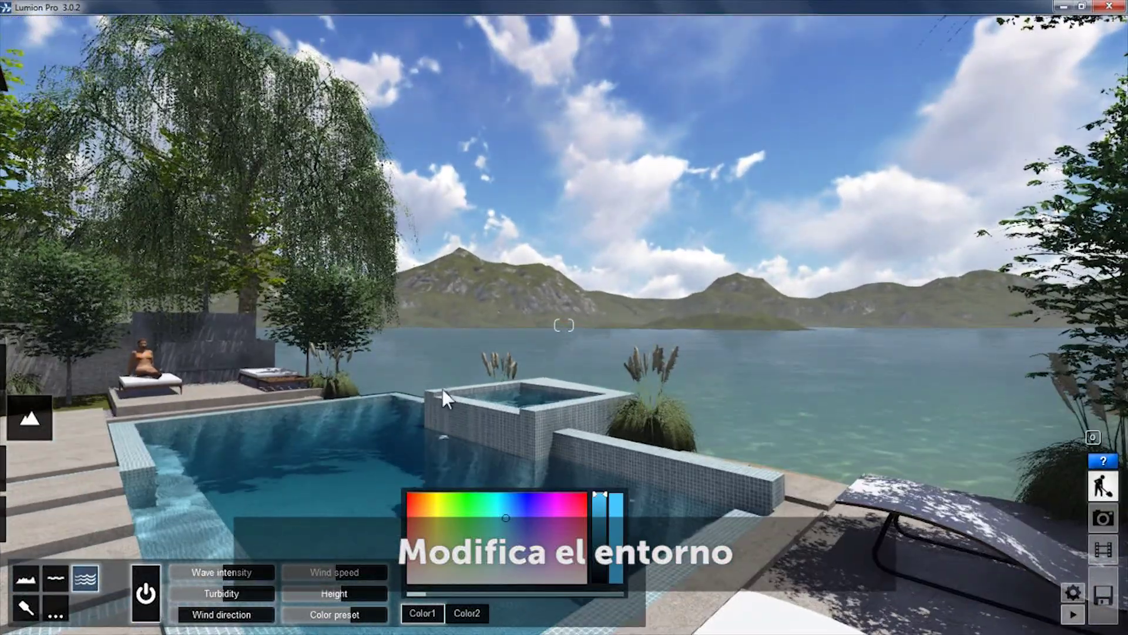
pyautogui.moveTo(601, 505); pyautogui.dragTo(599, 553)
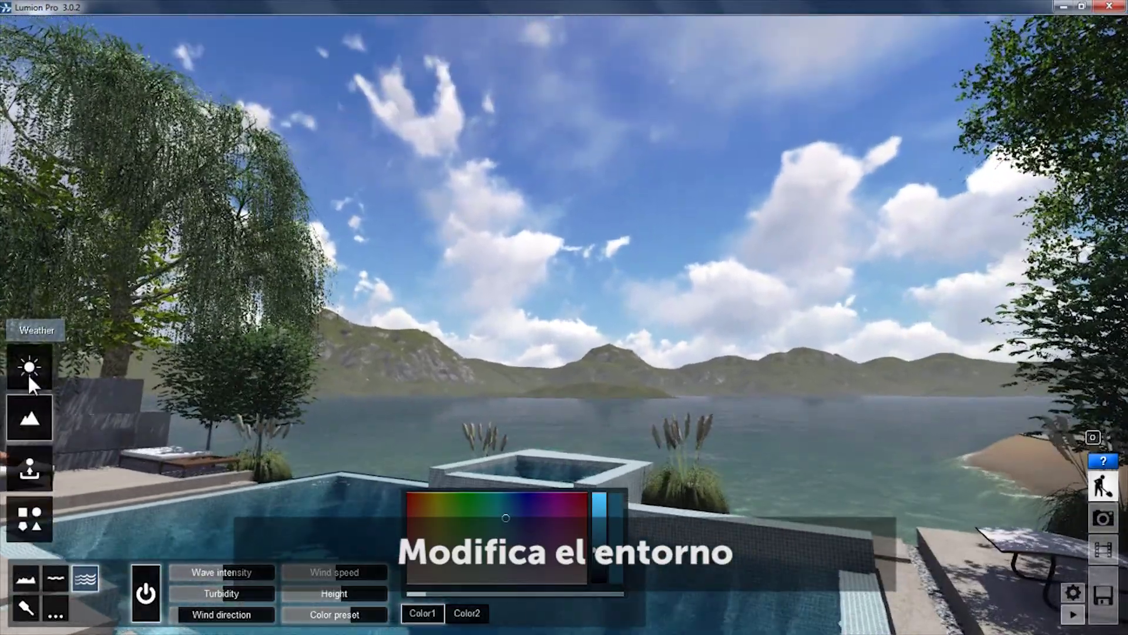
# - Adjust sun direction, sun height and clouds, ending with a low sunset sun behind the mountains
pyautogui.click(27, 369)
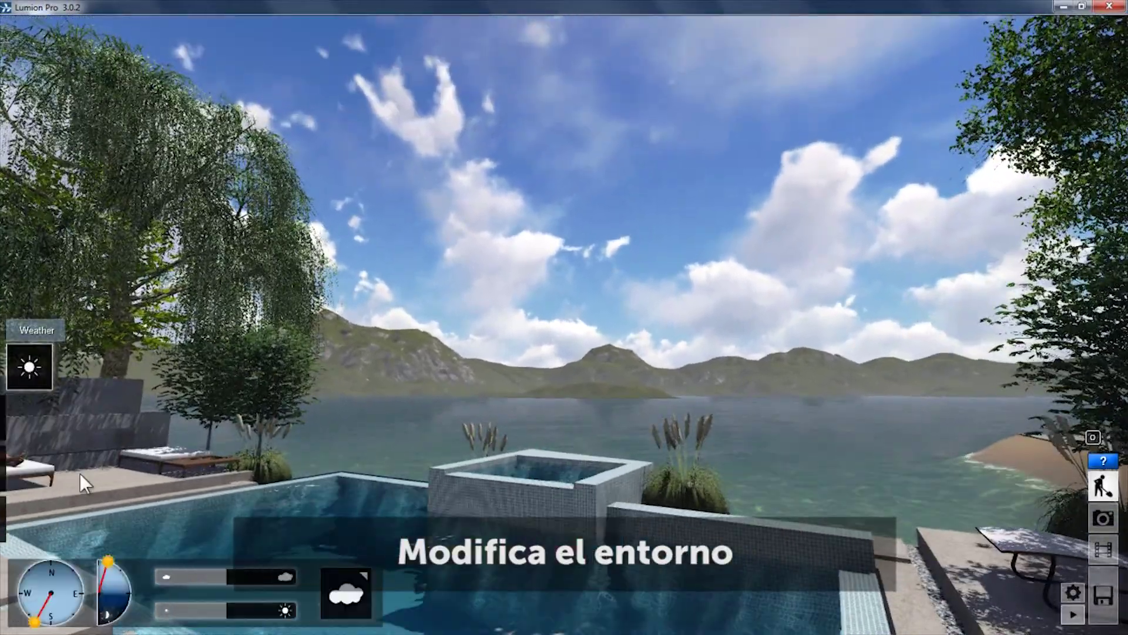
pyautogui.moveTo(113, 563); pyautogui.dragTo(118, 585)
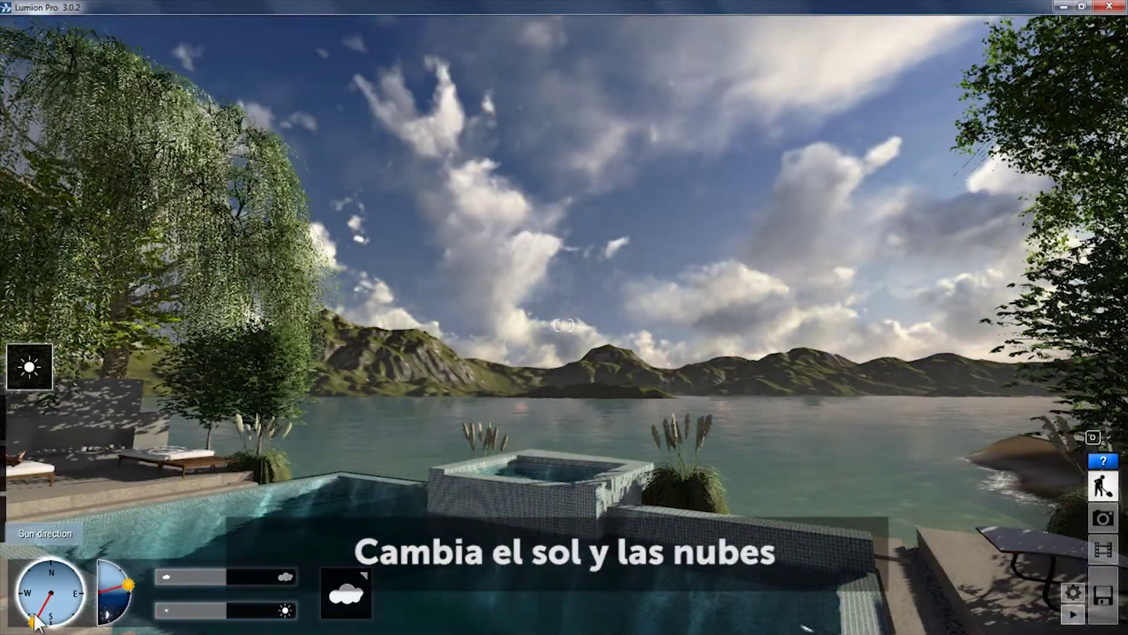
pyautogui.moveTo(34, 615); pyautogui.dragTo(94, 601)
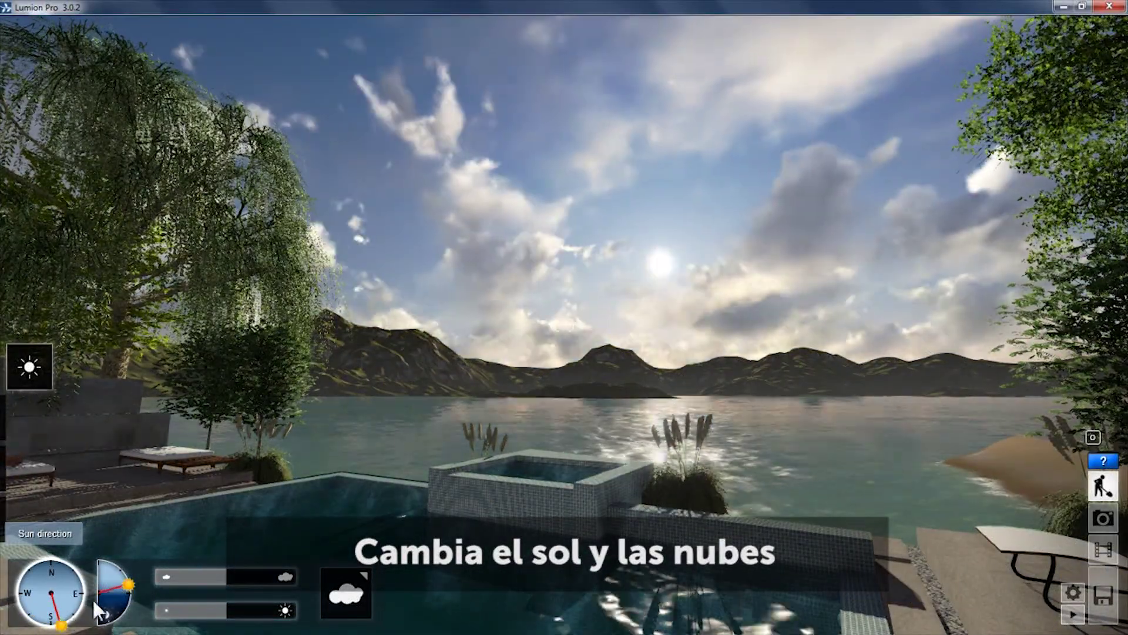
pyautogui.moveTo(224, 576); pyautogui.dragTo(204, 575)
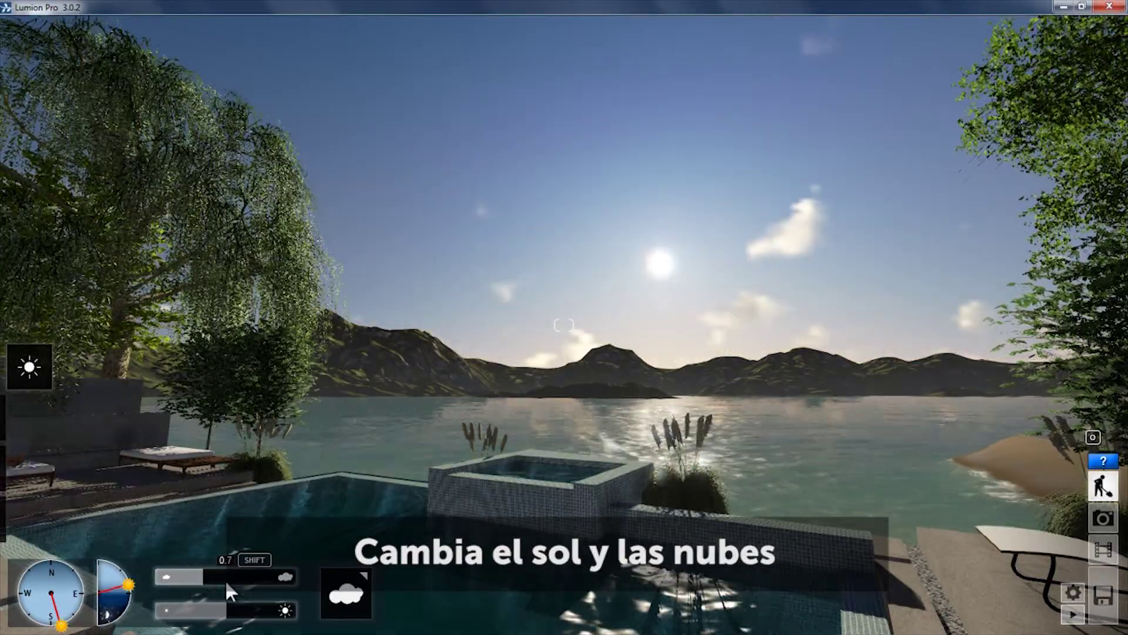
pyautogui.moveTo(127, 585); pyautogui.dragTo(115, 562)
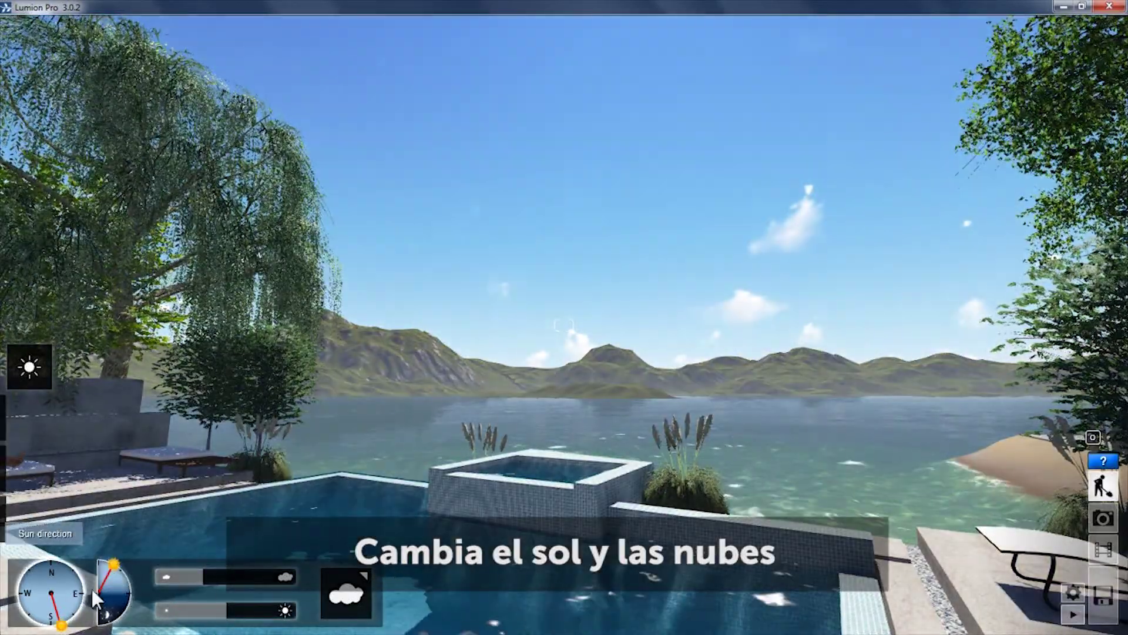
pyautogui.moveTo(204, 573)
pyautogui.mouseDown()
pyautogui.moveTo(273, 571)
pyautogui.moveTo(175, 573)
pyautogui.moveTo(215, 575)
pyautogui.mouseUp()
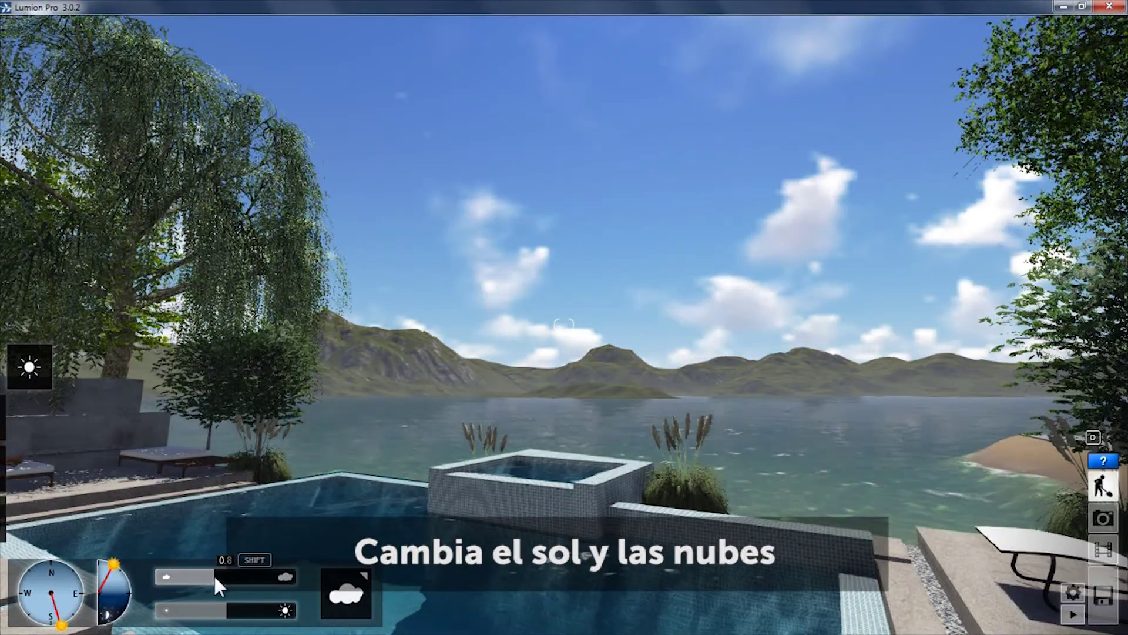
pyautogui.moveTo(124, 562); pyautogui.dragTo(133, 588)
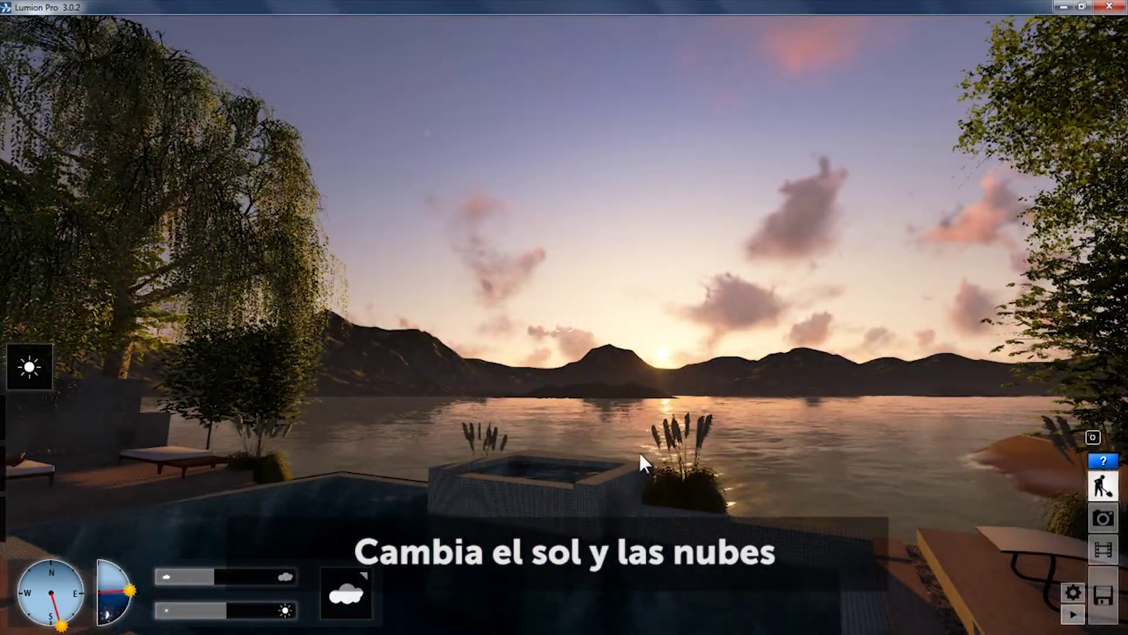
pyautogui.moveTo(673, 462); pyautogui.dragTo(673, 462, button='right')
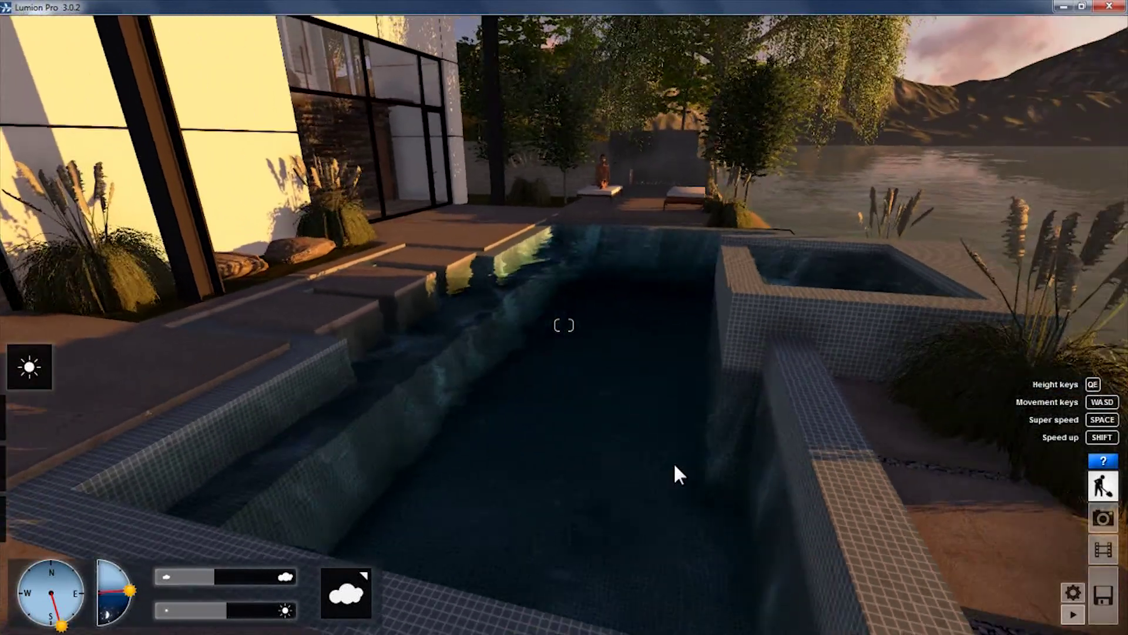
# - Move along the pool and place a spotlight shining on the pool wall
pyautogui.press('w')
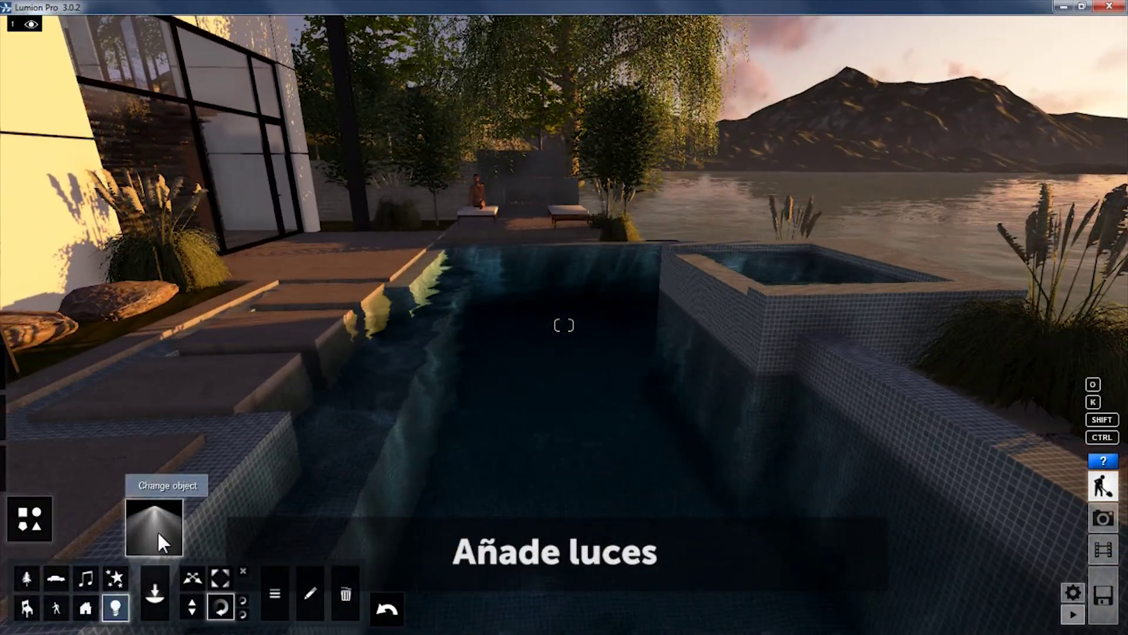
pyautogui.click(157, 531)
pyautogui.click(461, 330)
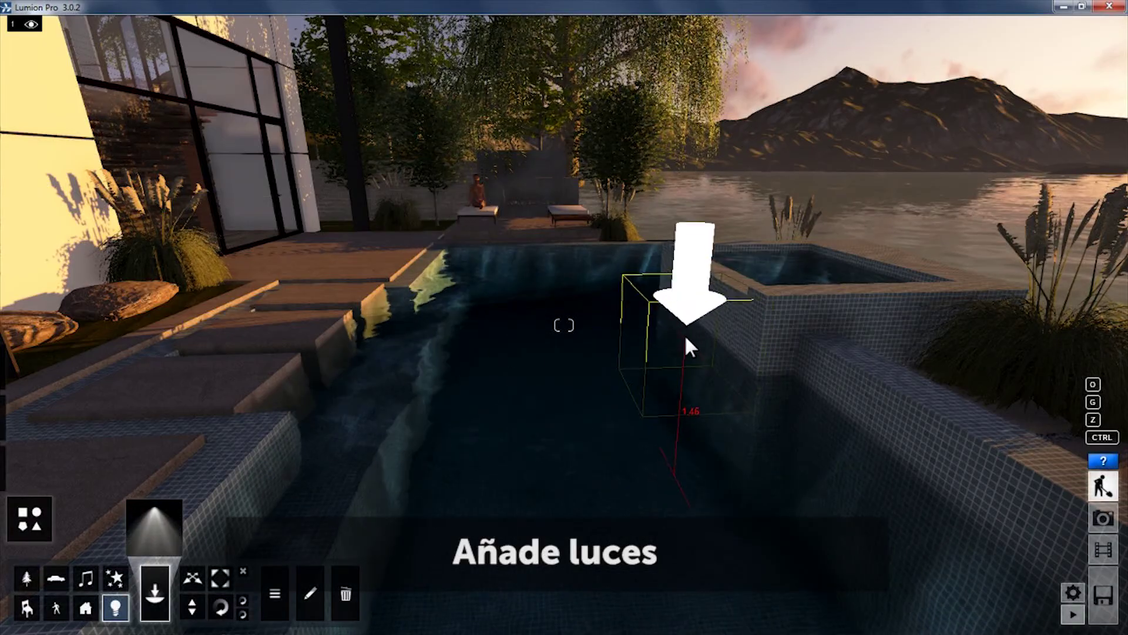
pyautogui.click(702, 332)
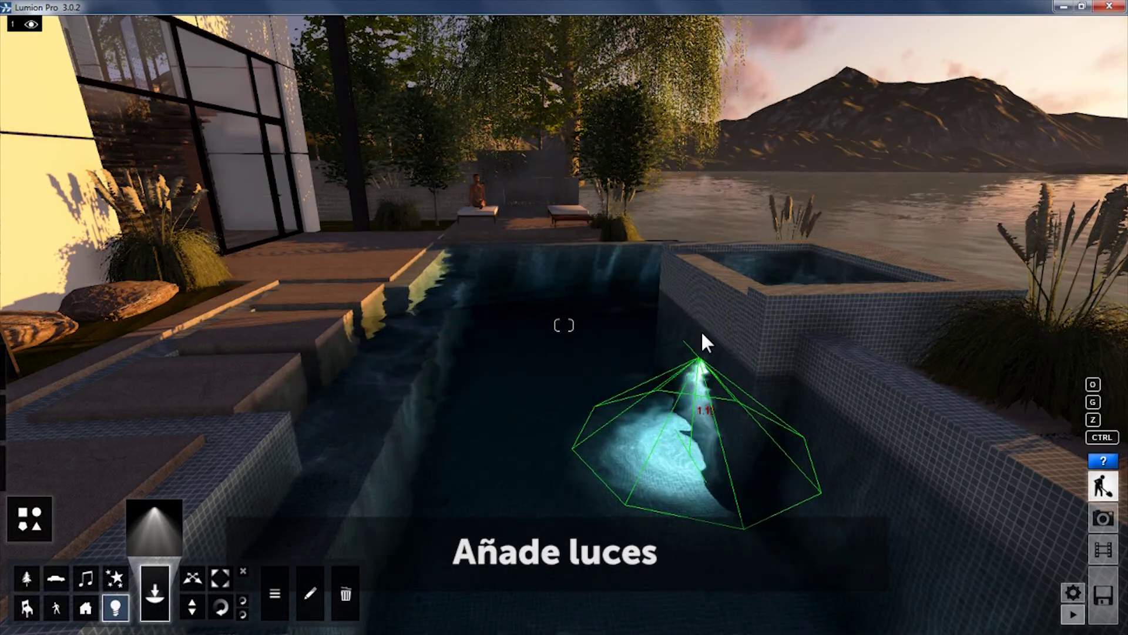
# - Tilt the pool spotlight's pitch so its beam runs along the pool
pyautogui.click(241, 594)
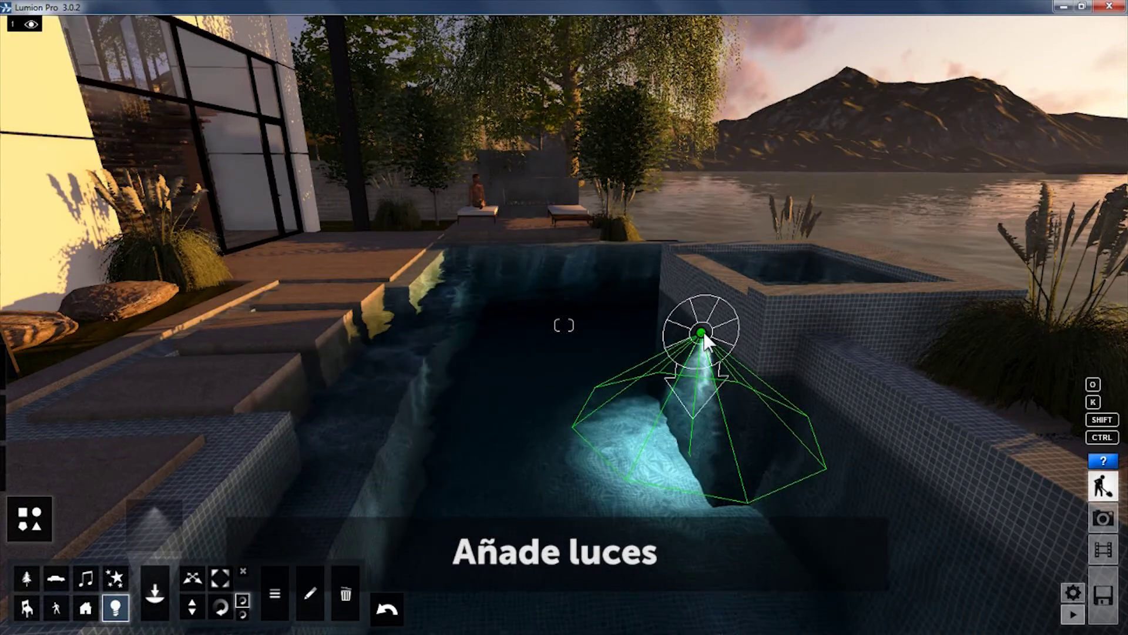
pyautogui.moveTo(705, 341); pyautogui.dragTo(646, 364)
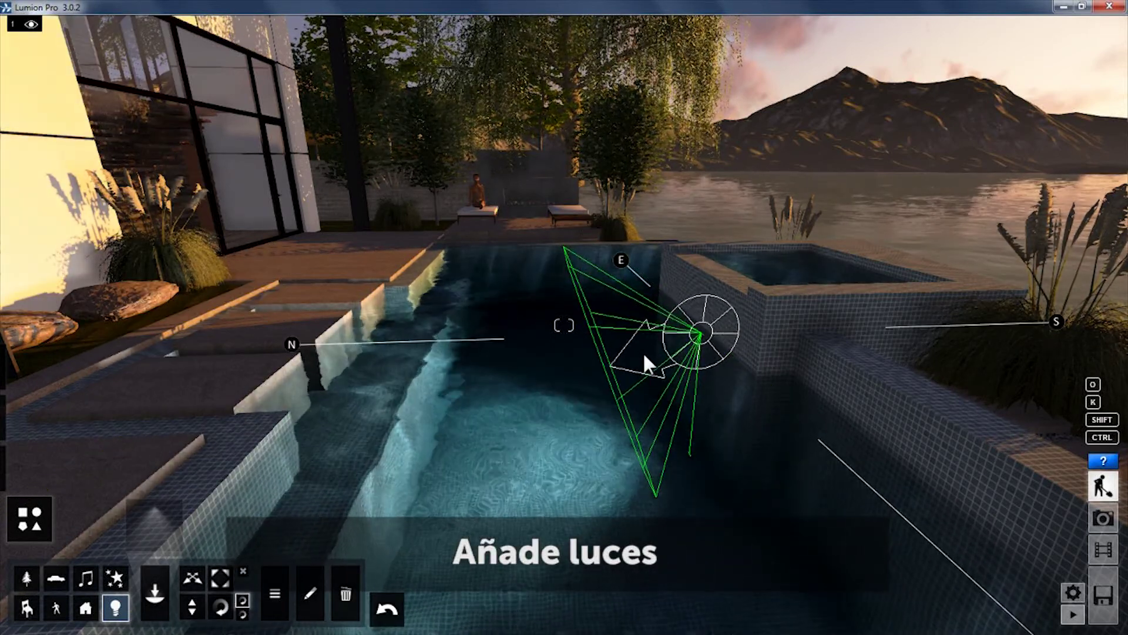
pyautogui.moveTo(626, 434); pyautogui.dragTo(626, 433, button='right')
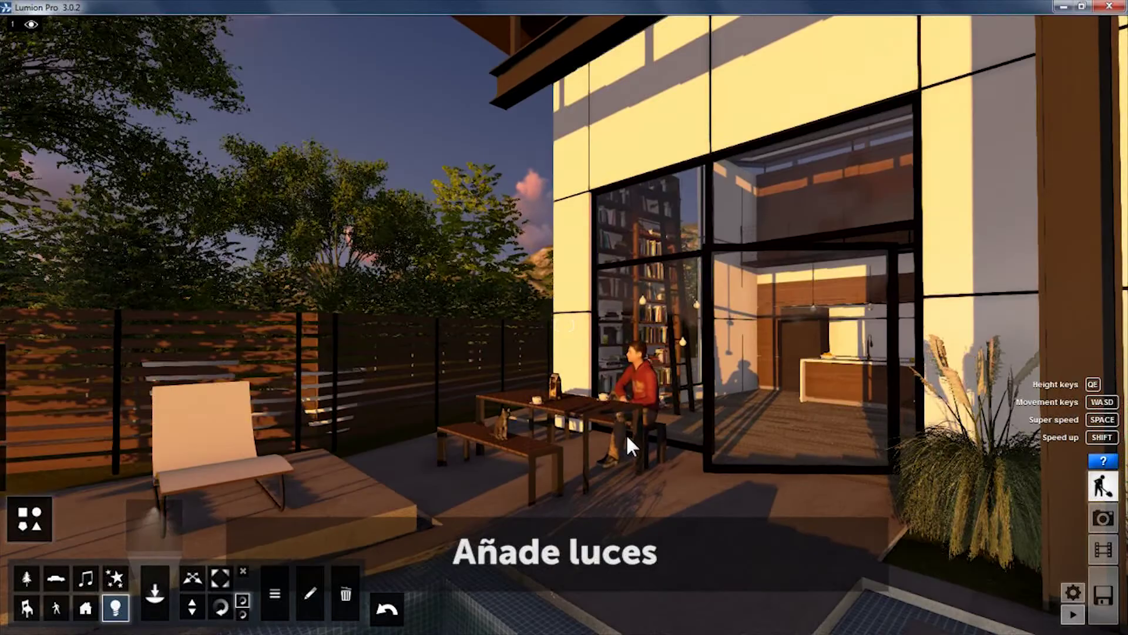
# - Move through the glass facade into the kitchen and place a spotlight under the mezzanine
pyautogui.press('w')
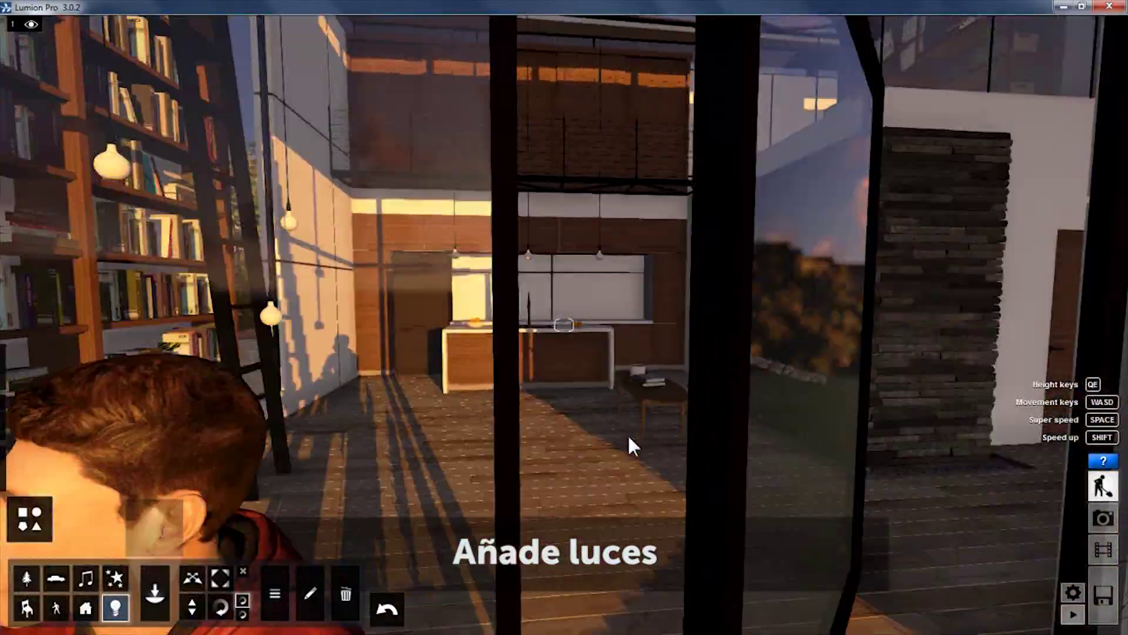
pyautogui.press('w')
pyautogui.moveTo(627, 432); pyautogui.dragTo(626, 441, button='right')
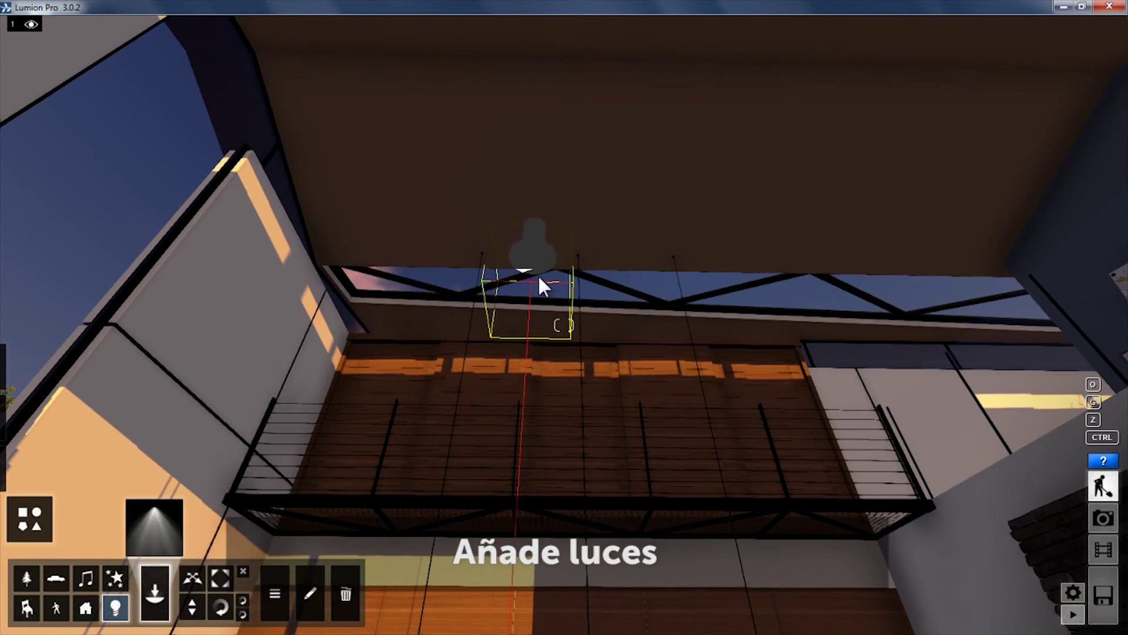
pyautogui.click(569, 215)
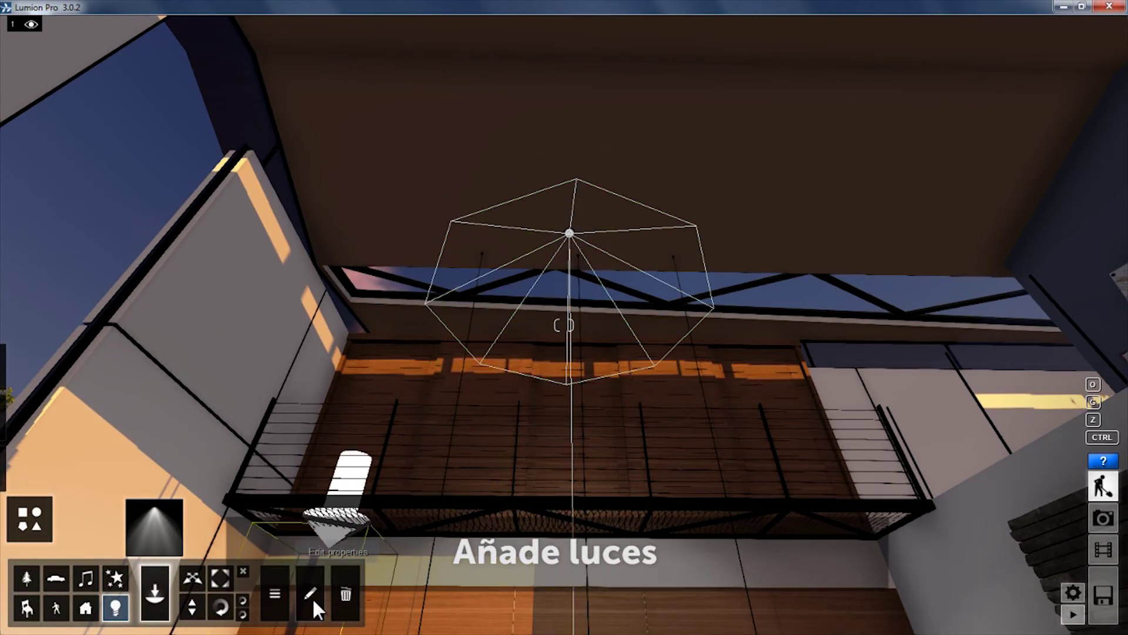
# - Raise the kitchen spotlight's brightness and give it a warm yellow-orange colour
pyautogui.click(310, 594)
pyautogui.click(570, 233)
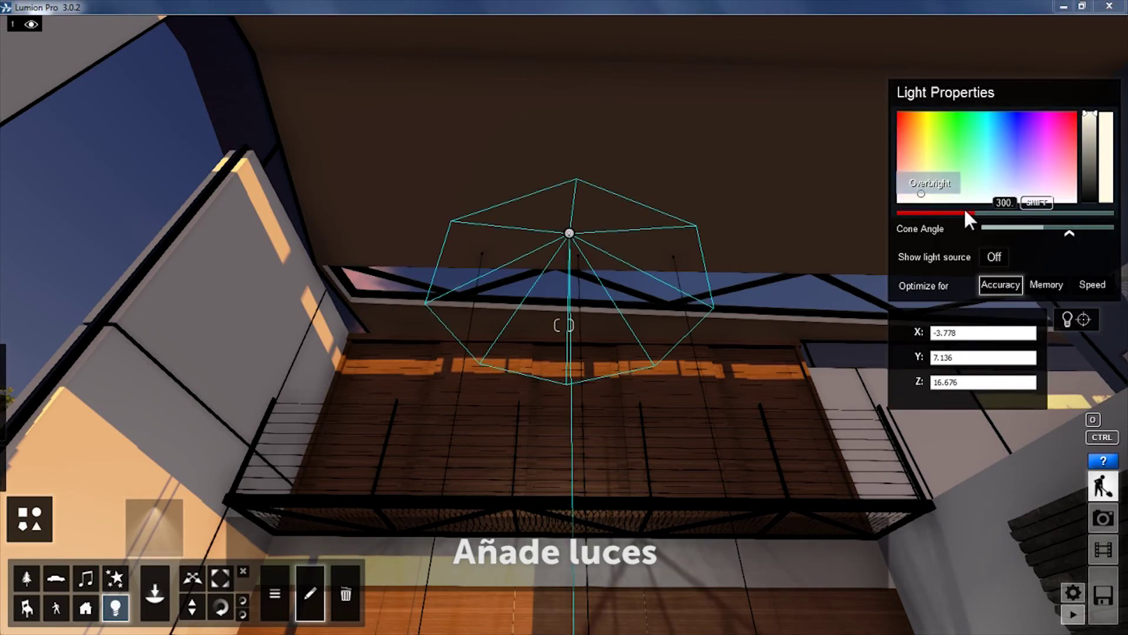
pyautogui.moveTo(967, 212); pyautogui.dragTo(1011, 210)
pyautogui.moveTo(901, 118); pyautogui.dragTo(723, 238, button='right')
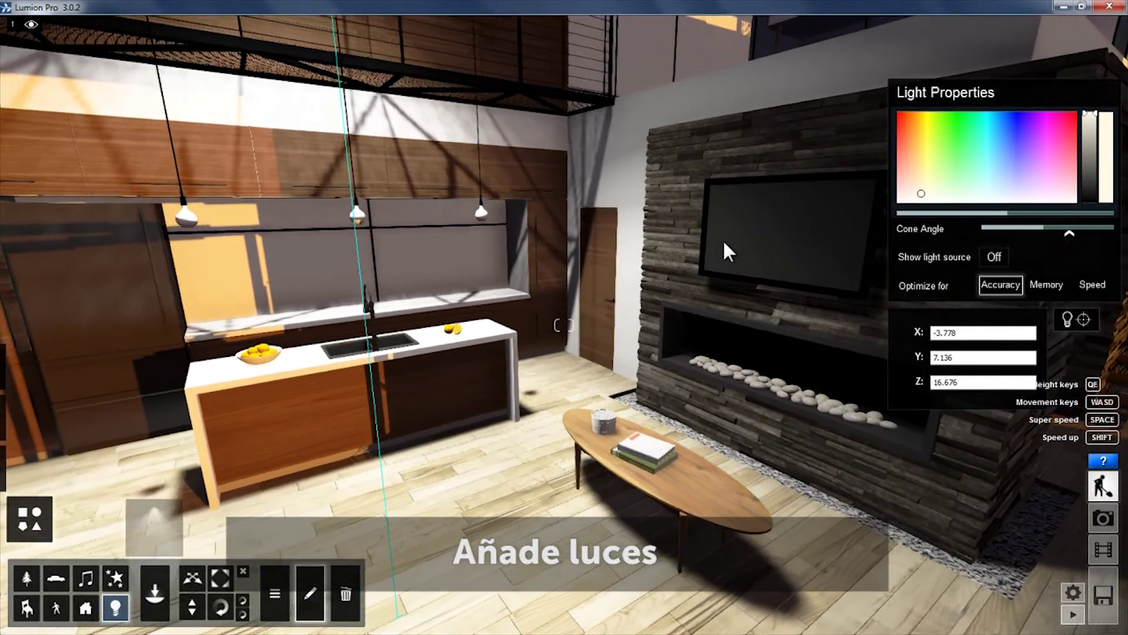
pyautogui.moveTo(971, 132)
pyautogui.mouseDown()
pyautogui.moveTo(889, 107)
pyautogui.moveTo(979, 136)
pyautogui.mouseUp()
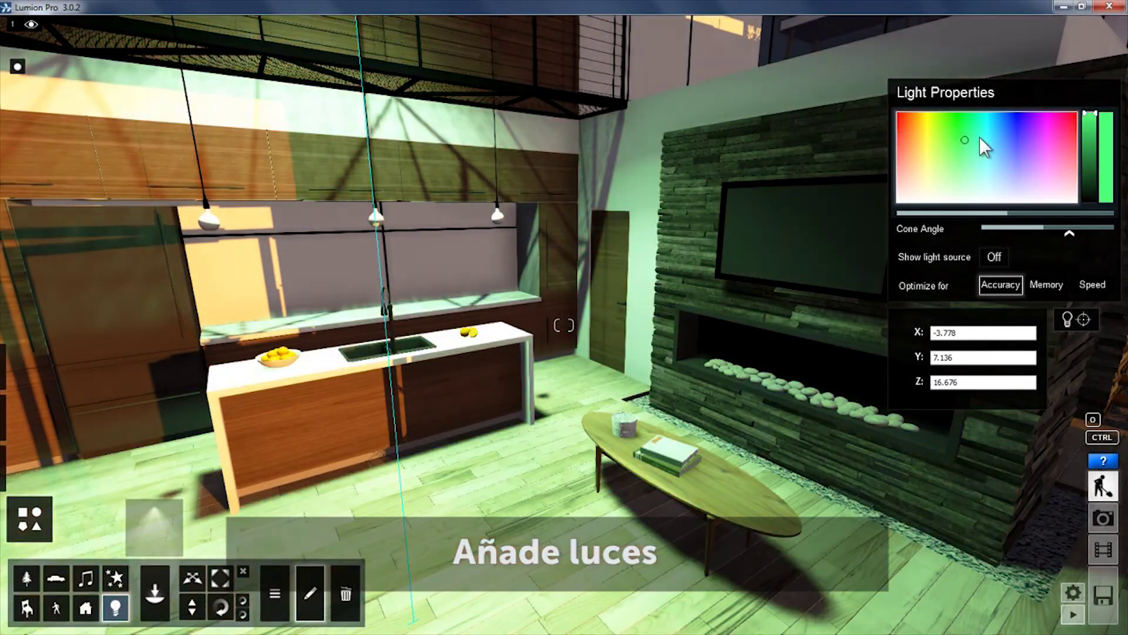
pyautogui.click(926, 165)
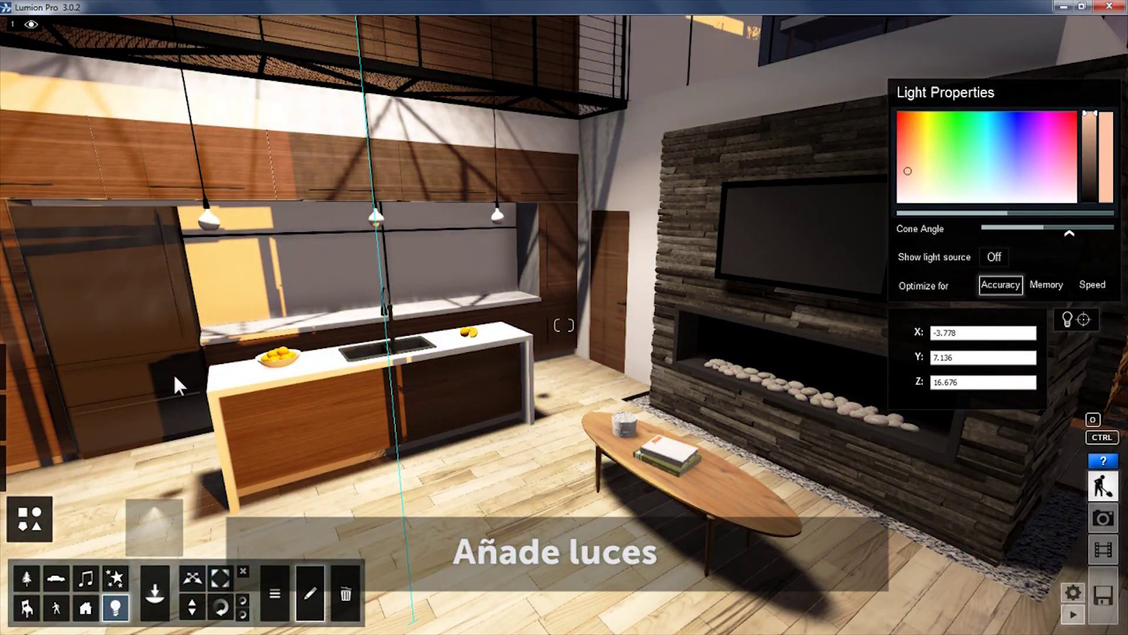
# - Place two white lounge chairs from the Indoor library beside the coffee table
pyautogui.click(29, 608)
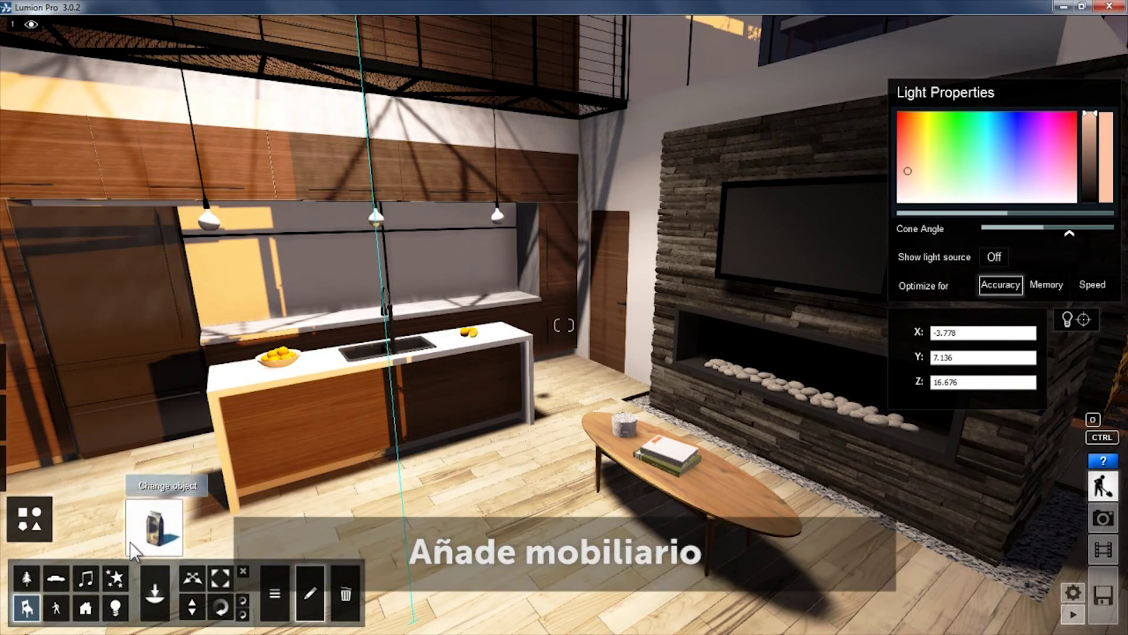
pyautogui.click(154, 526)
pyautogui.click(270, 492)
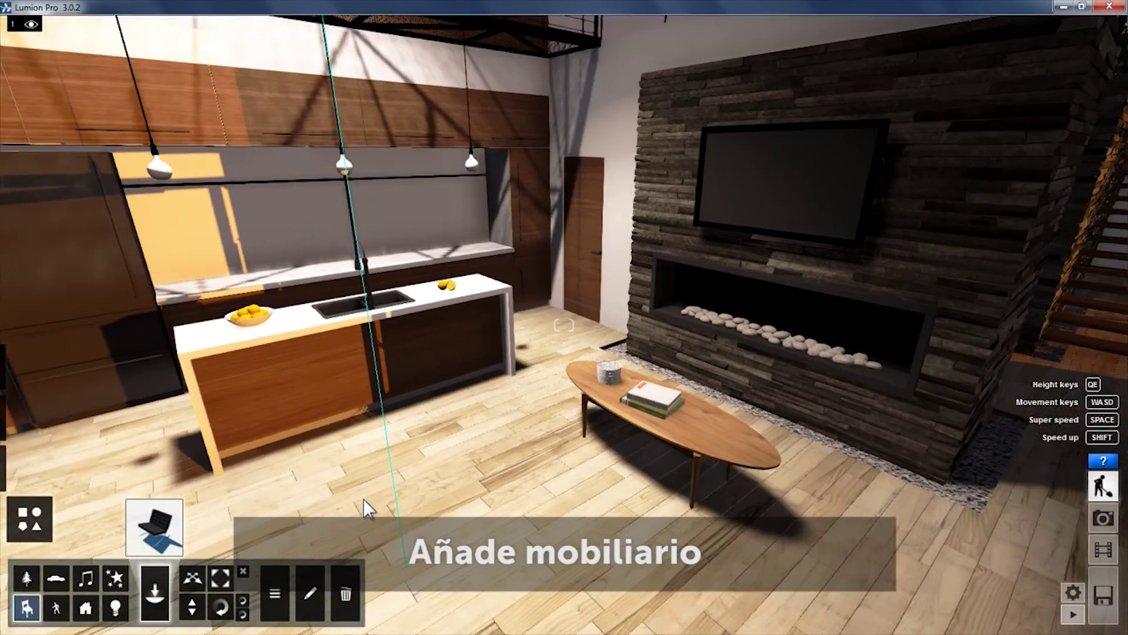
pyautogui.moveTo(273, 499); pyautogui.dragTo(434, 439, button='right')
pyautogui.click(433, 438)
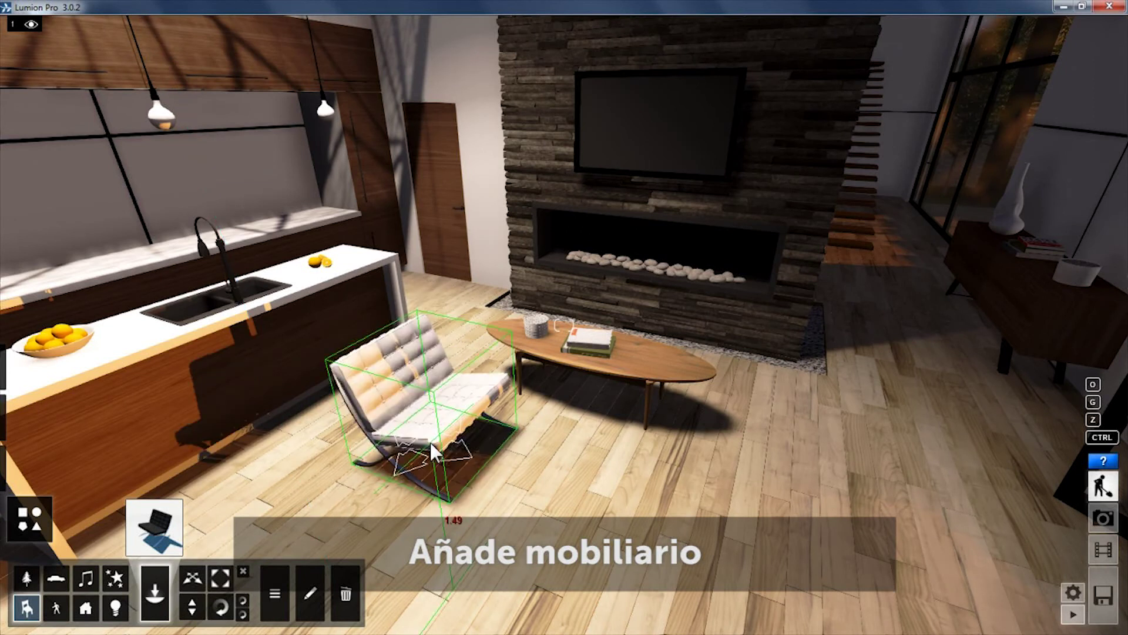
pyautogui.click(723, 521)
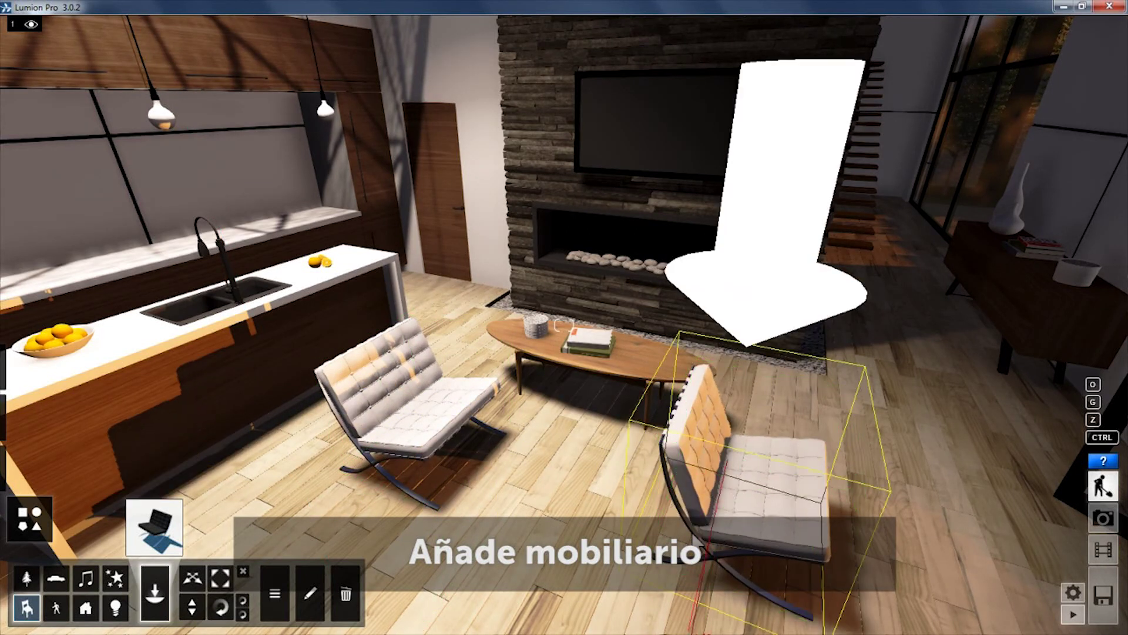
# - Rotate the heading of both lounge chairs to face the table and room
pyautogui.click(216, 602)
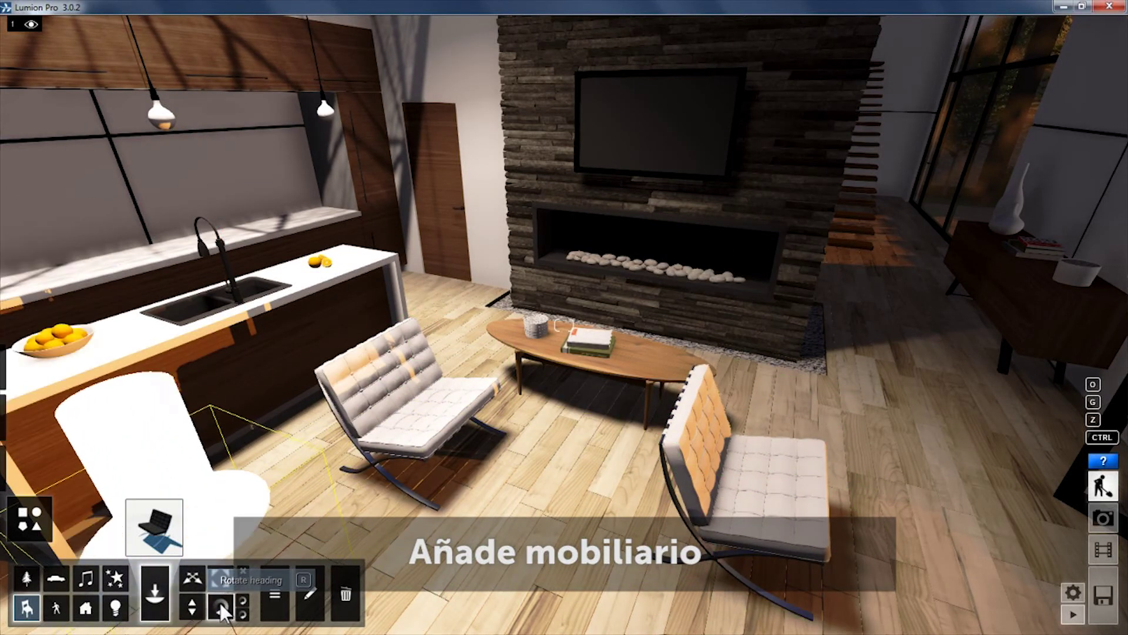
pyautogui.moveTo(420, 444)
pyautogui.mouseDown()
pyautogui.moveTo(534, 396)
pyautogui.moveTo(530, 411)
pyautogui.mouseUp()
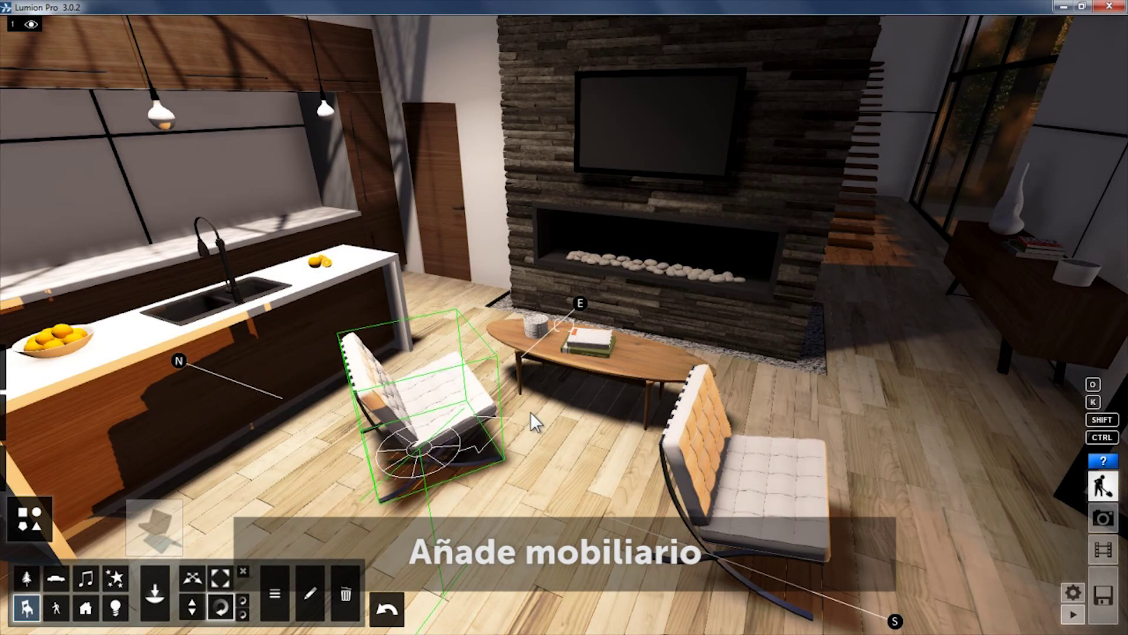
pyautogui.moveTo(719, 527)
pyautogui.mouseDown()
pyautogui.moveTo(745, 481)
pyautogui.moveTo(700, 460)
pyautogui.mouseUp()
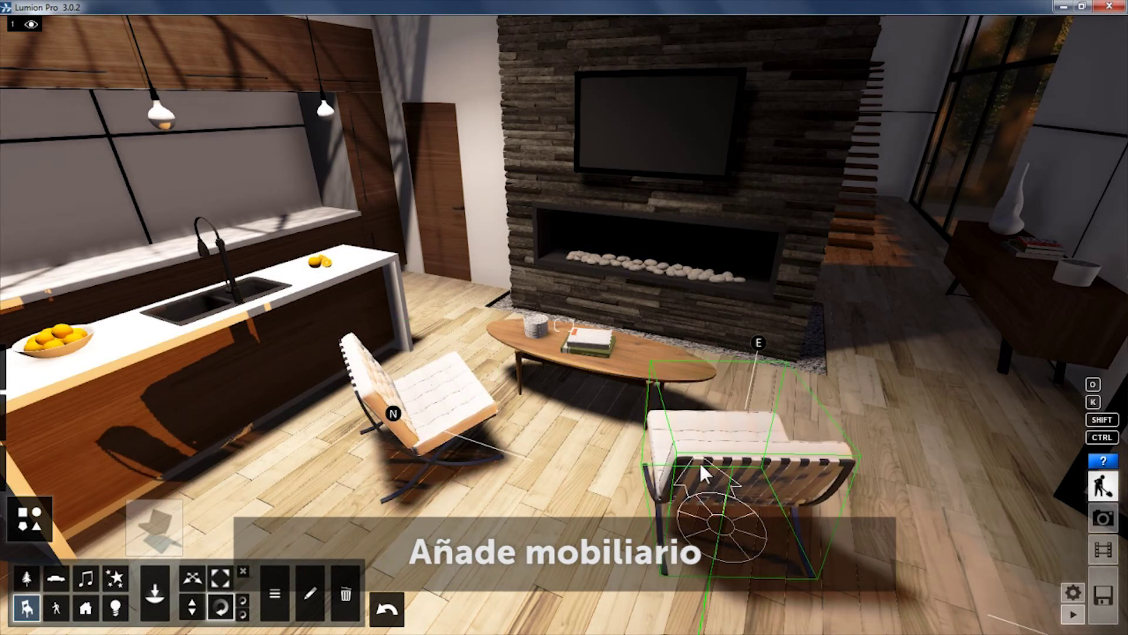
pyautogui.moveTo(697, 462); pyautogui.dragTo(522, 443, button='right')
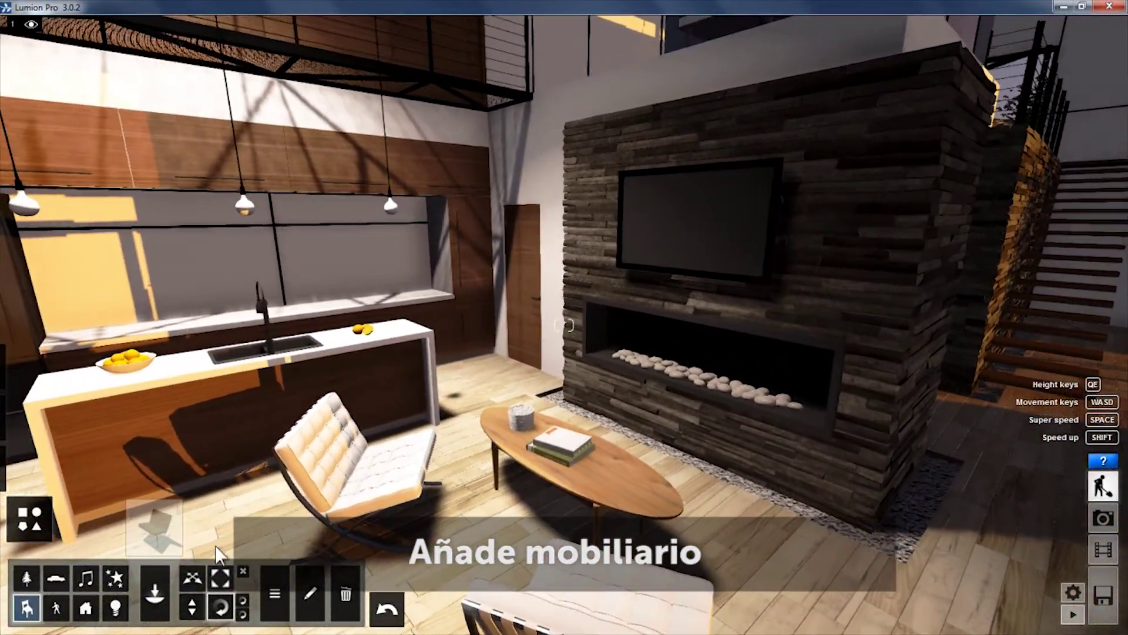
# - Give the fireplace TV screen a Custom Video material playing Clouds.mp4
pyautogui.click(29, 473)
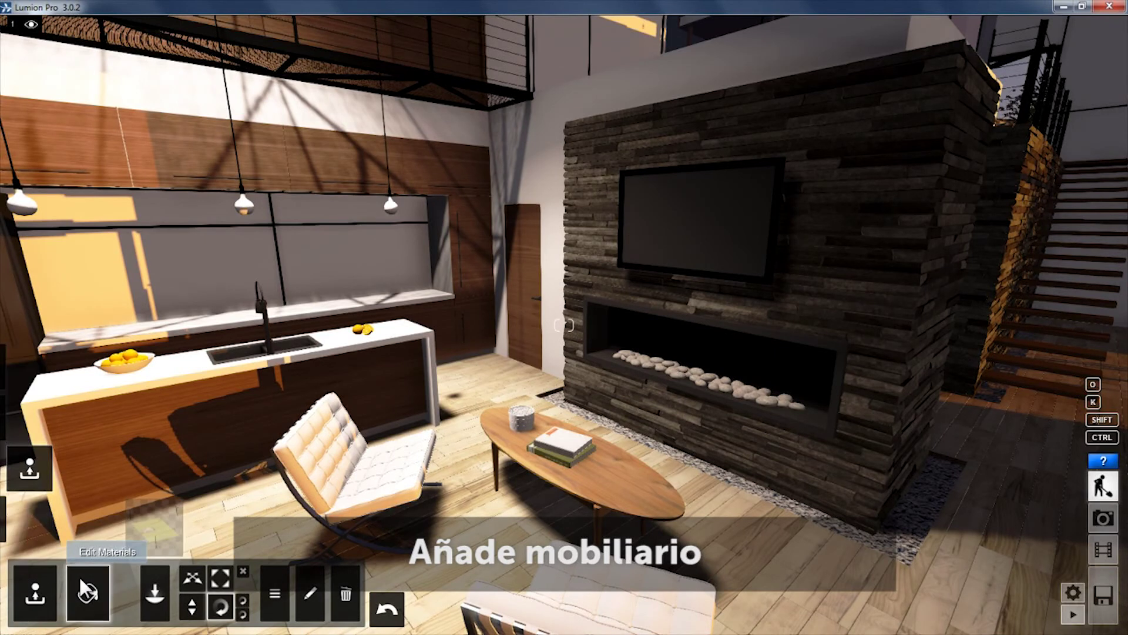
pyautogui.click(81, 582)
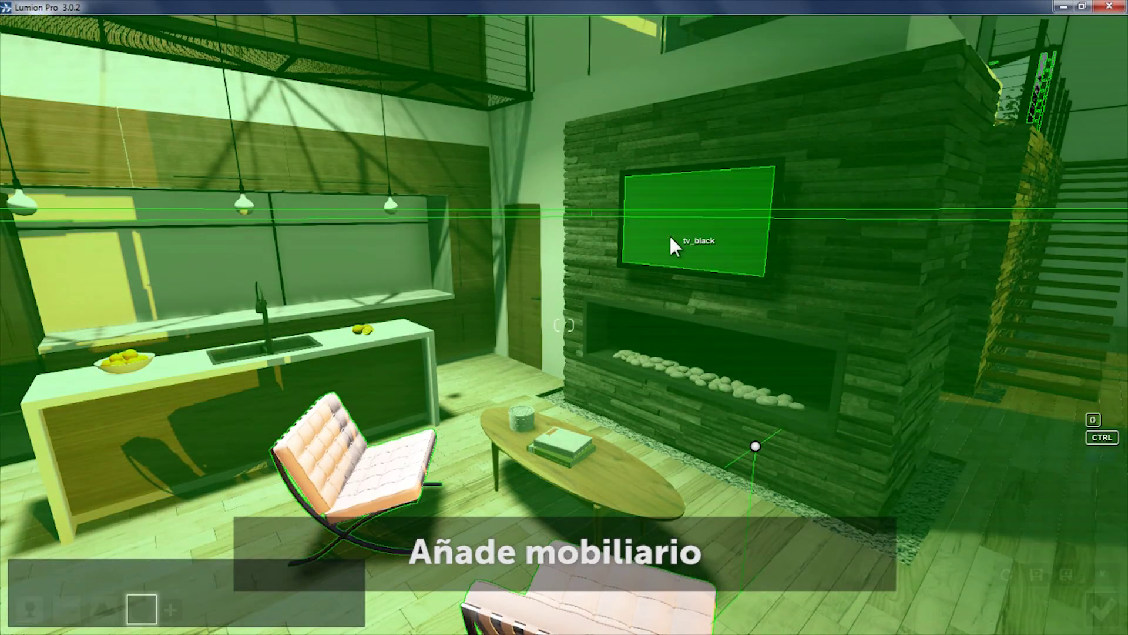
pyautogui.click(669, 234)
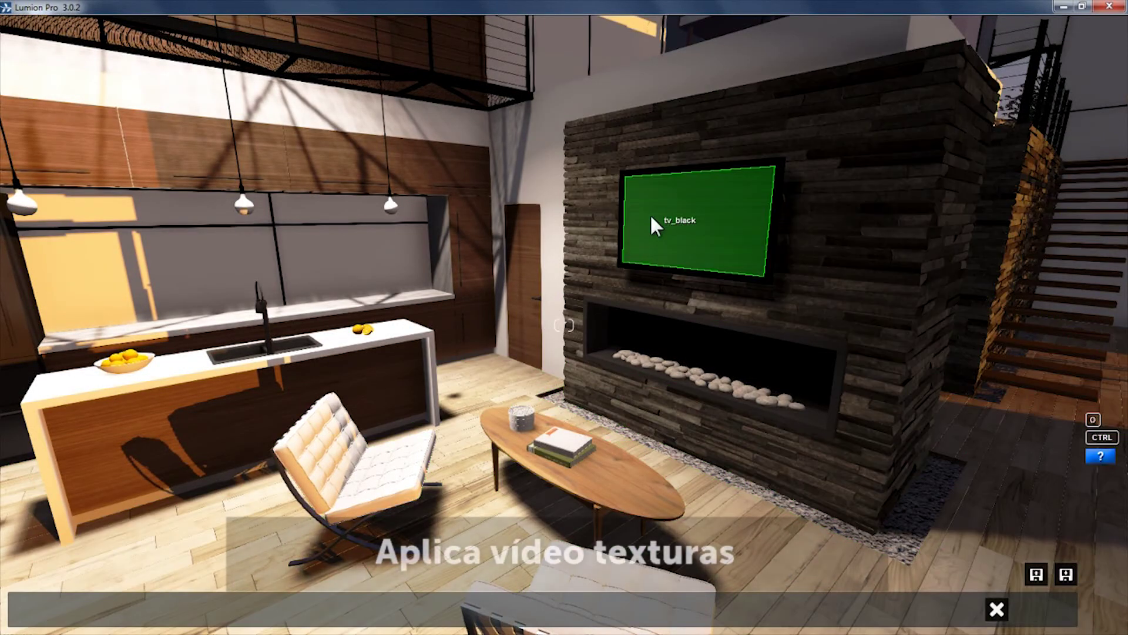
pyautogui.click(650, 213)
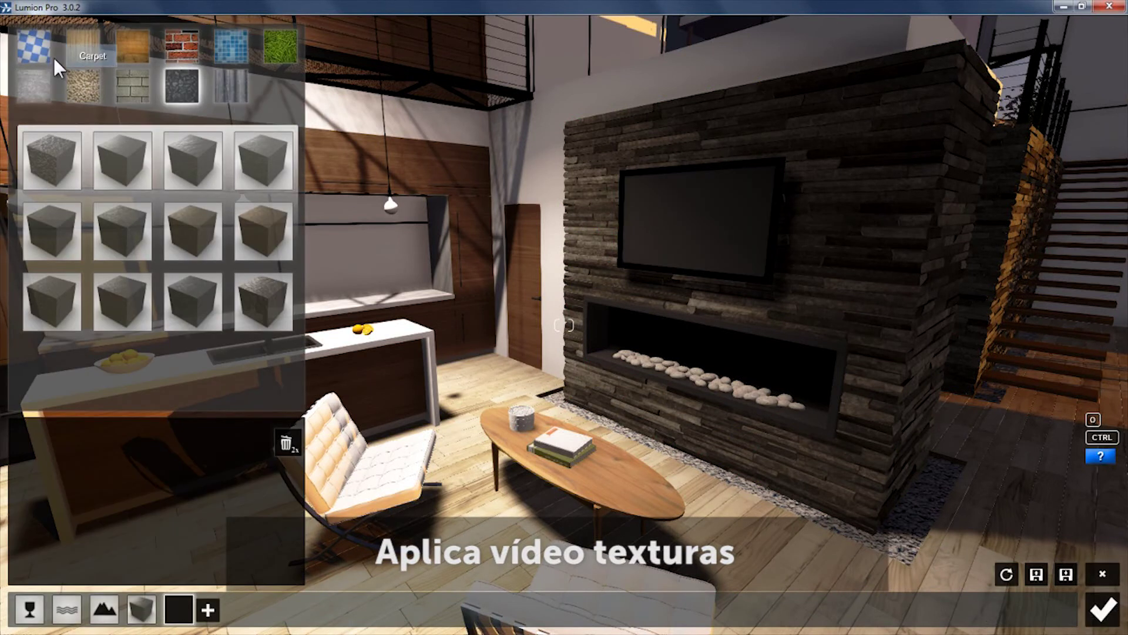
pyautogui.click(31, 49)
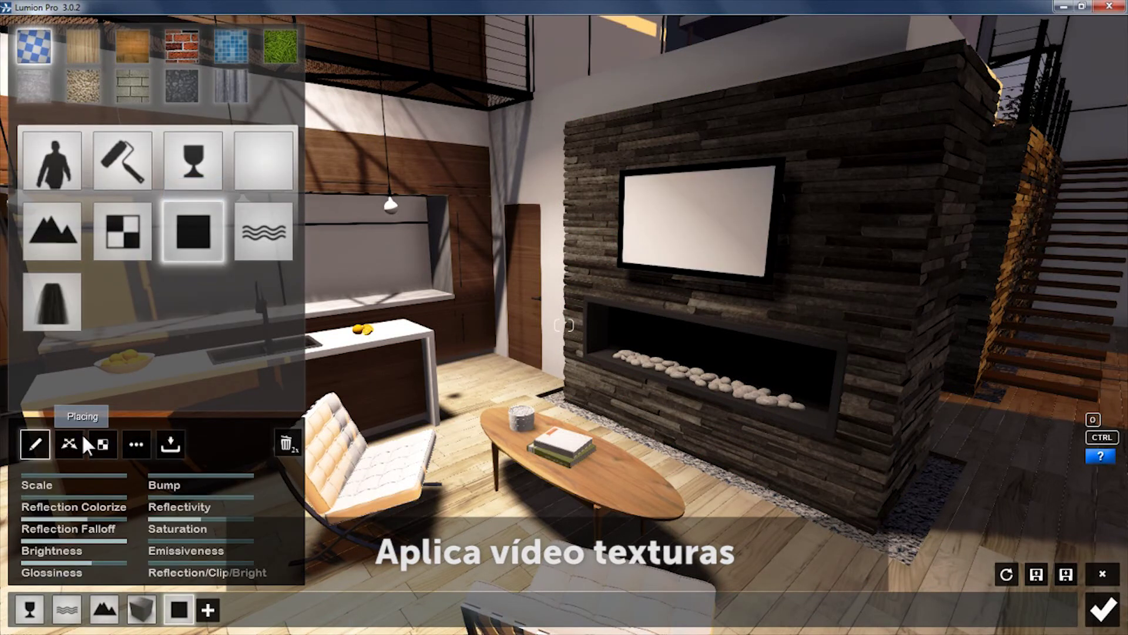
pyautogui.click(110, 499)
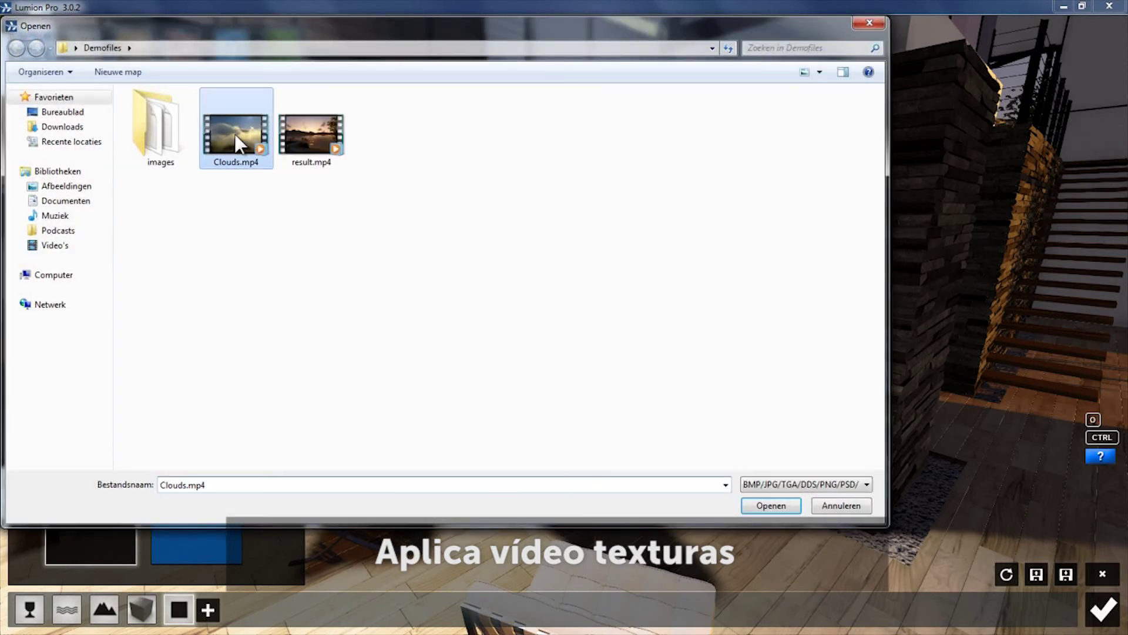
pyautogui.doubleClick(238, 143)
pyautogui.click(36, 444)
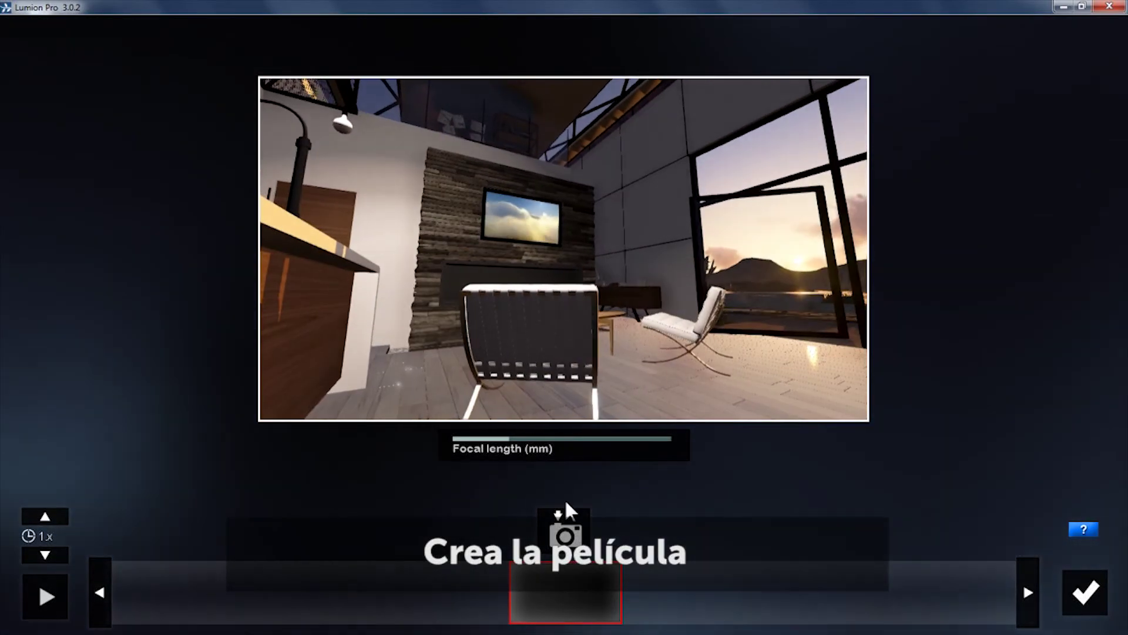
# - Record a Flythrough clip with four keyframes: living room, man on terrace, pool, house front
pyautogui.click(564, 532)
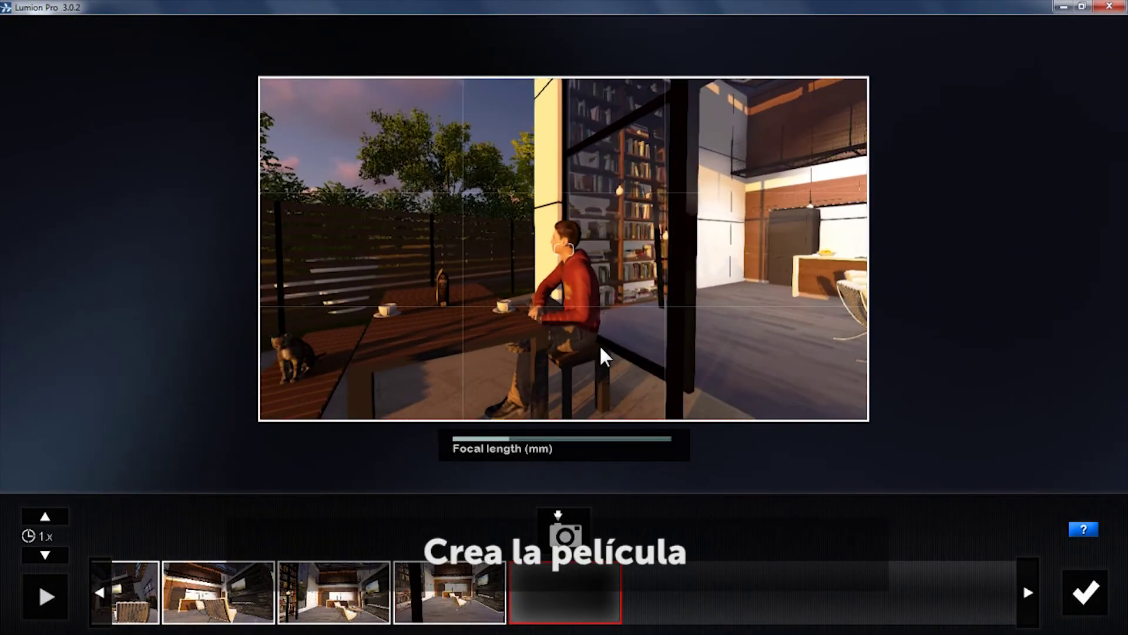
pyautogui.click(563, 532)
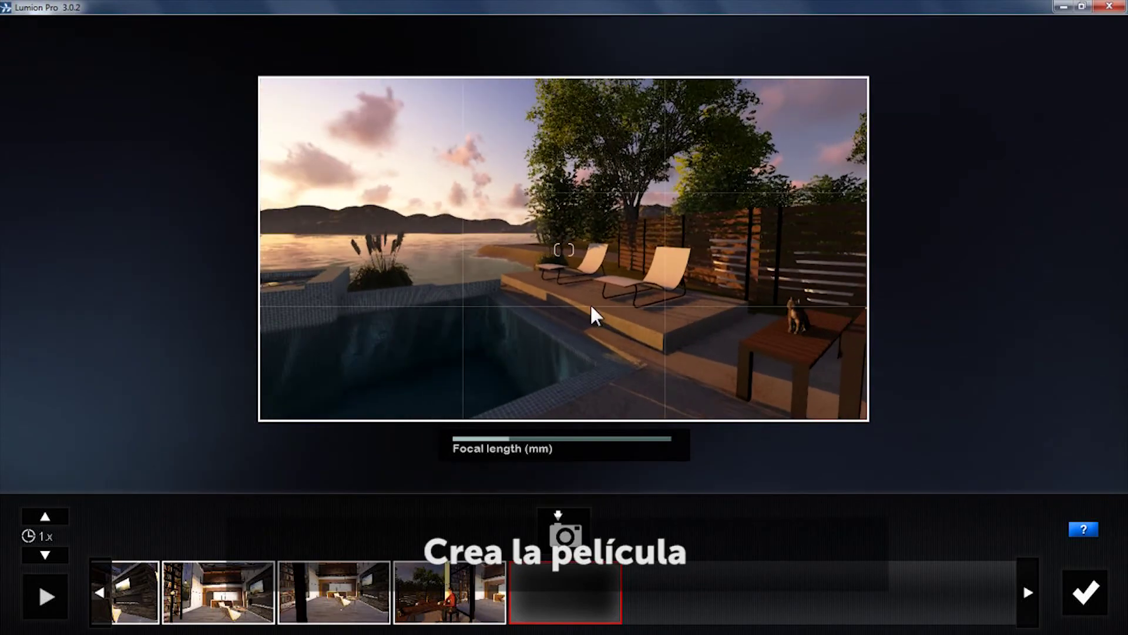
pyautogui.click(564, 529)
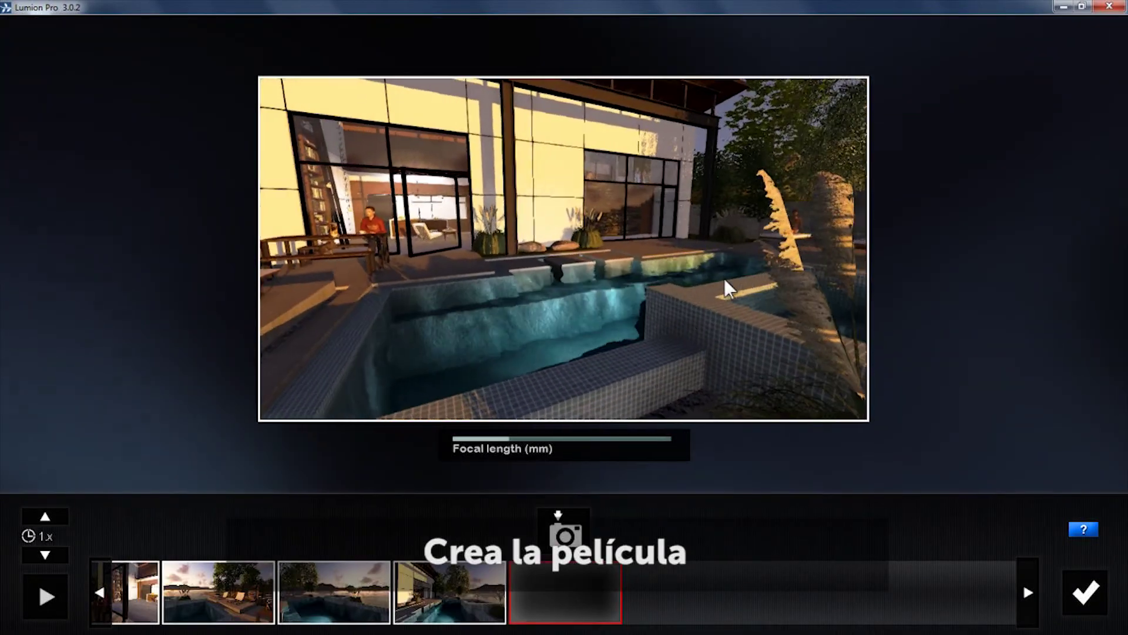
pyautogui.click(565, 529)
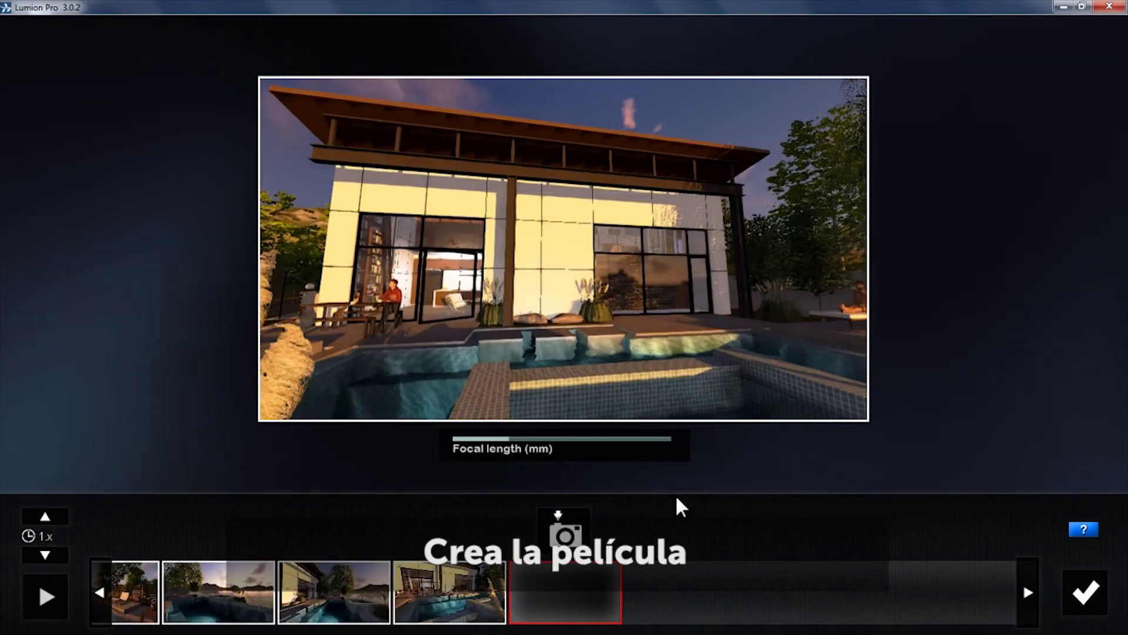
pyautogui.click(1071, 590)
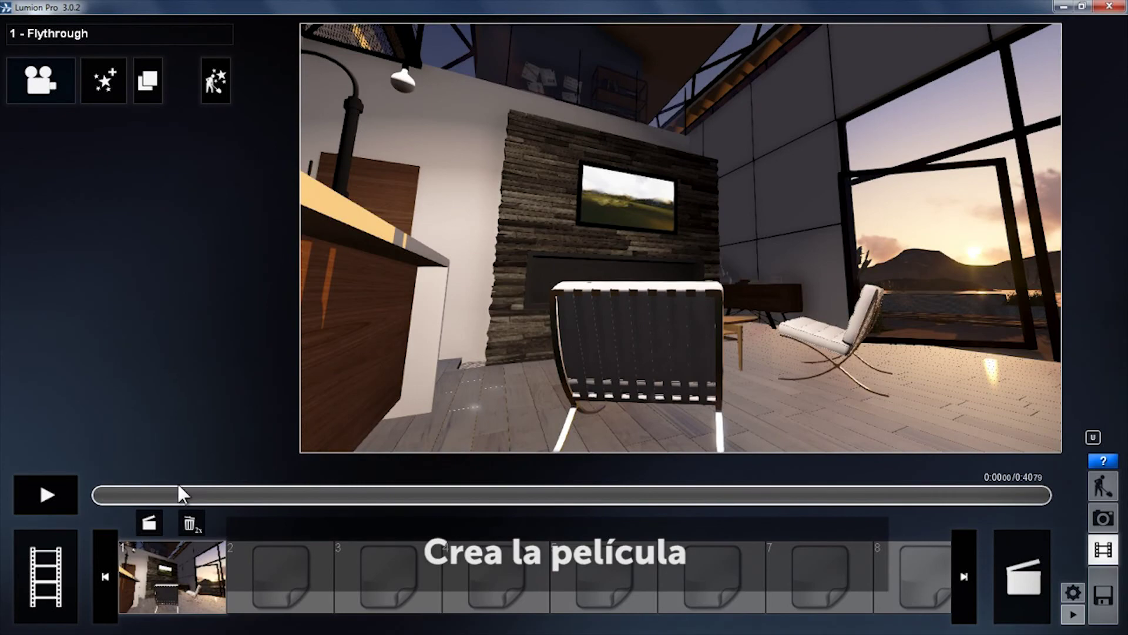
# - Add a Reflection effect with the living-room floor as reflection plane, then lower the sun height
pyautogui.moveTo(111, 493)
pyautogui.mouseDown()
pyautogui.moveTo(332, 493)
pyautogui.moveTo(756, 450)
pyautogui.moveTo(1057, 436)
pyautogui.moveTo(954, 449)
pyautogui.moveTo(575, 429)
pyautogui.moveTo(104, 471)
pyautogui.moveTo(178, 474)
pyautogui.moveTo(150, 477)
pyautogui.mouseUp()
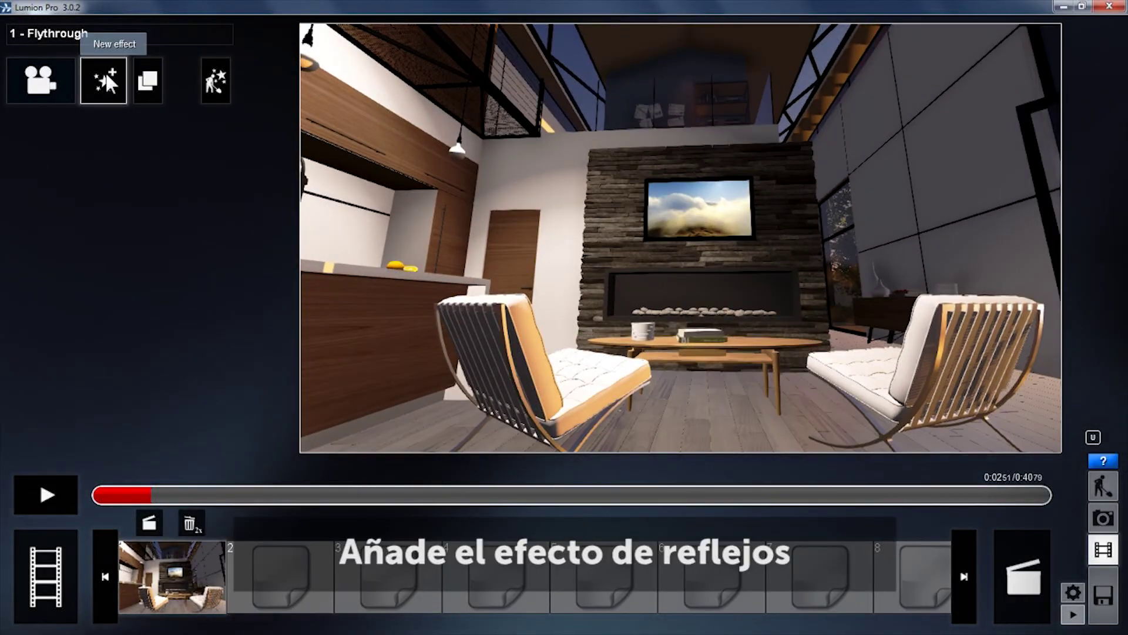
pyautogui.click(104, 71)
pyautogui.click(639, 372)
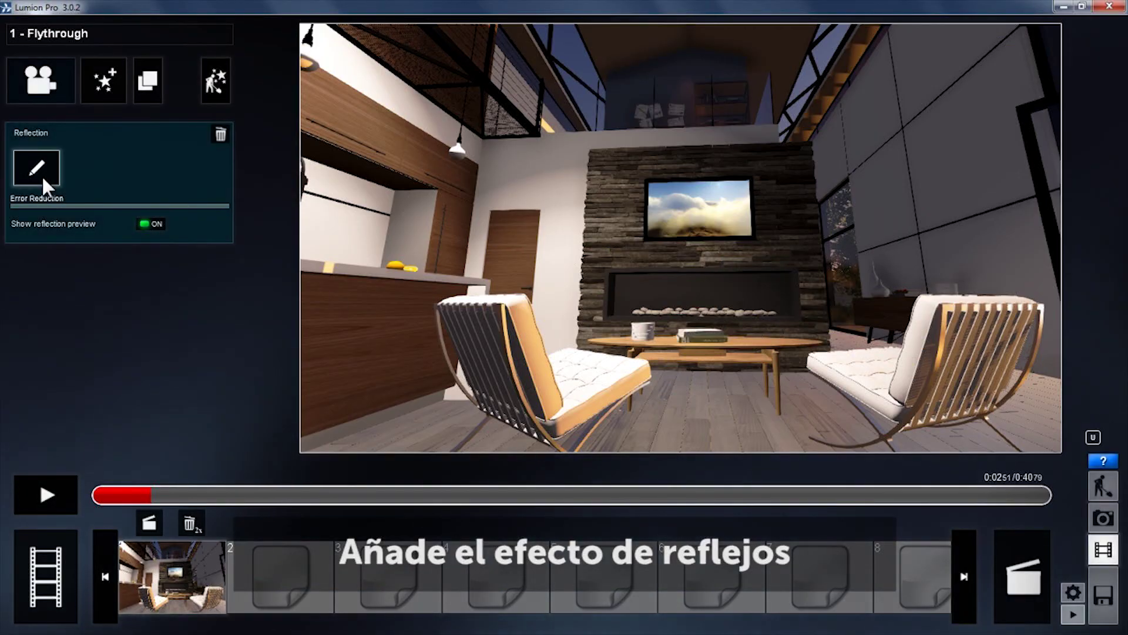
pyautogui.click(36, 169)
pyautogui.click(26, 607)
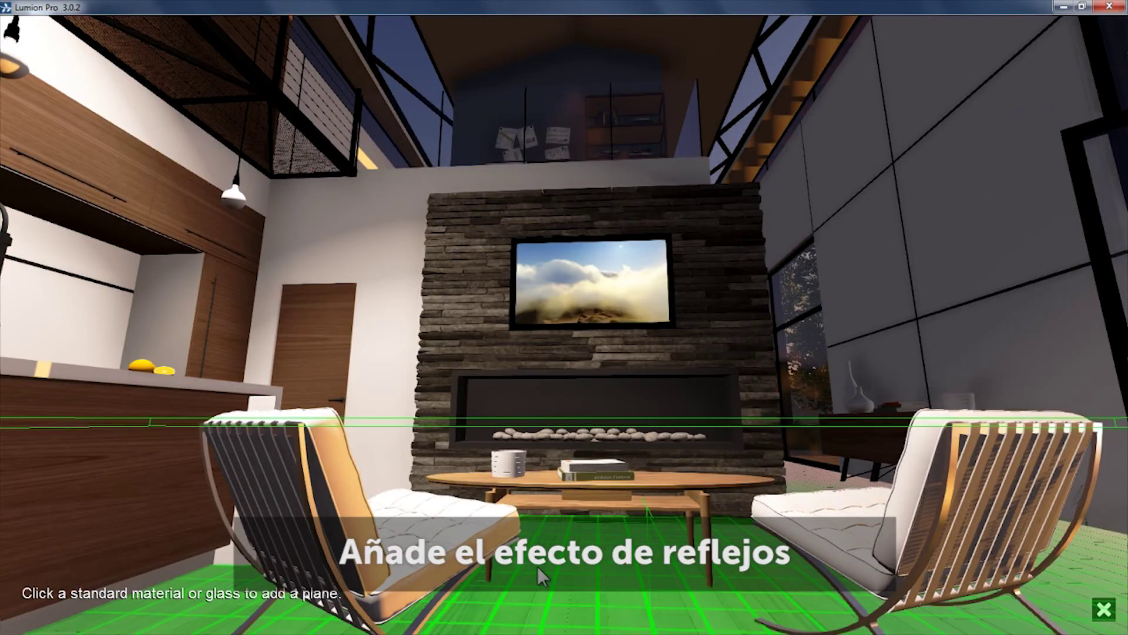
pyautogui.click(537, 566)
pyautogui.click(1085, 618)
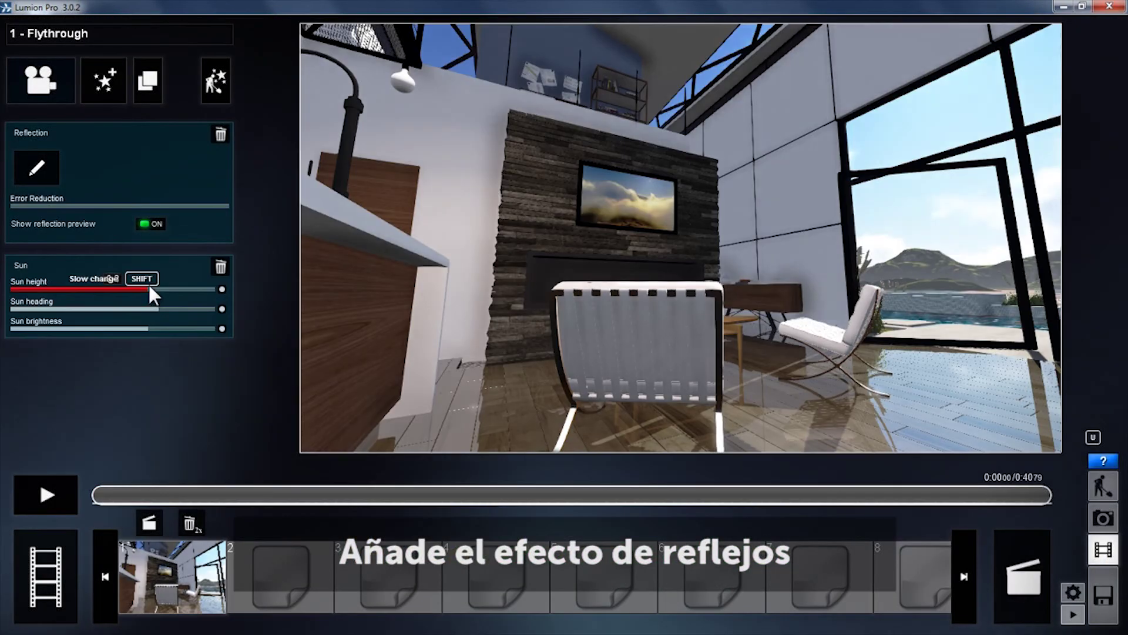
pyautogui.moveTo(148, 288); pyautogui.dragTo(126, 288)
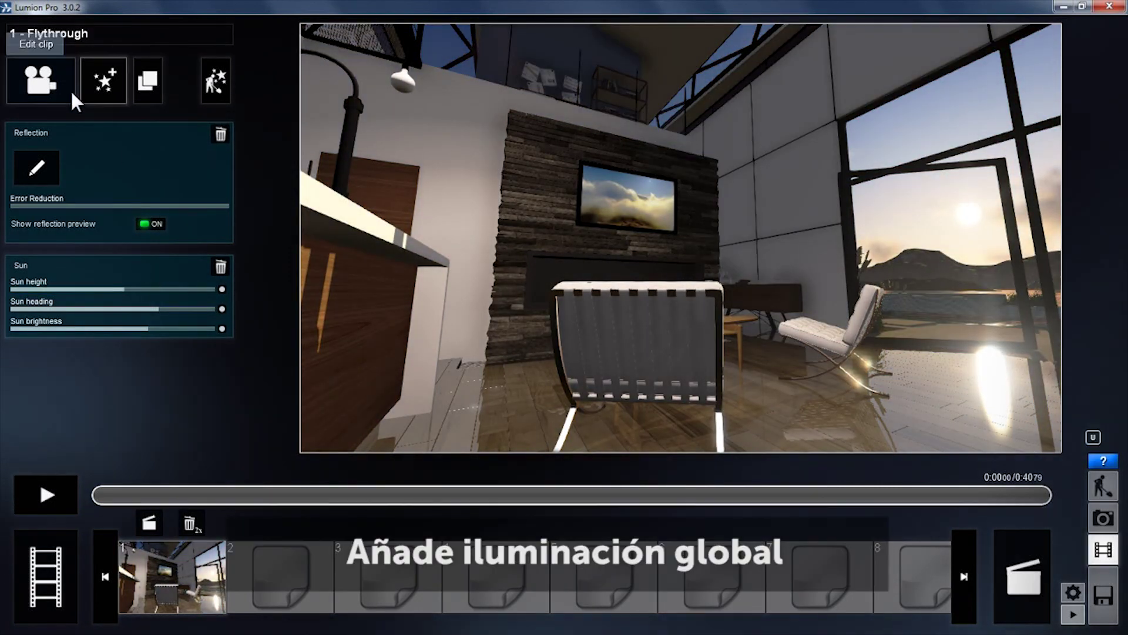
# - Add Global Illumination with spotlight amount 21.3 and preview the clip around 0:08
pyautogui.click(94, 84)
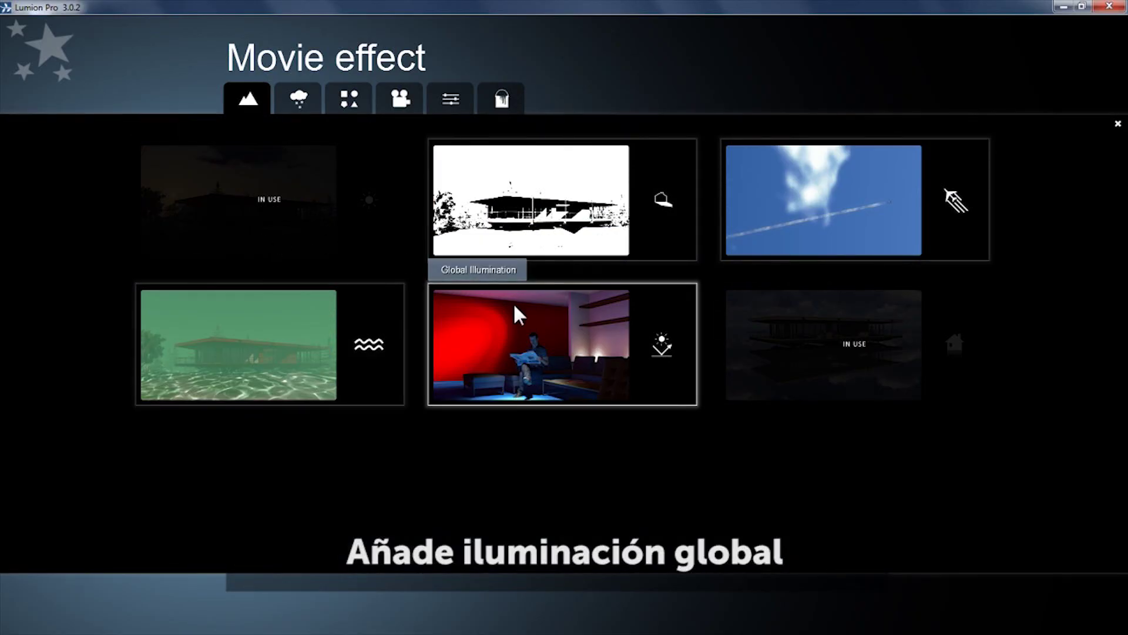
pyautogui.click(517, 311)
pyautogui.moveTo(19, 170); pyautogui.dragTo(122, 178)
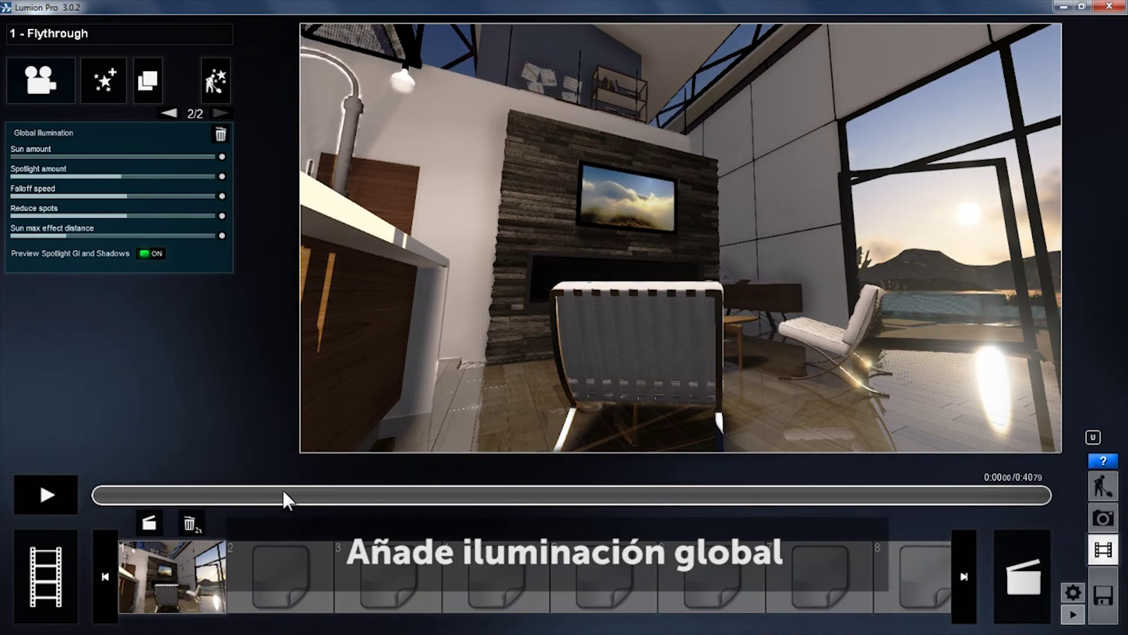
pyautogui.moveTo(120, 493)
pyautogui.mouseDown()
pyautogui.moveTo(460, 495)
pyautogui.moveTo(141, 463)
pyautogui.moveTo(351, 474)
pyautogui.moveTo(151, 461)
pyautogui.moveTo(161, 458)
pyautogui.mouseUp()
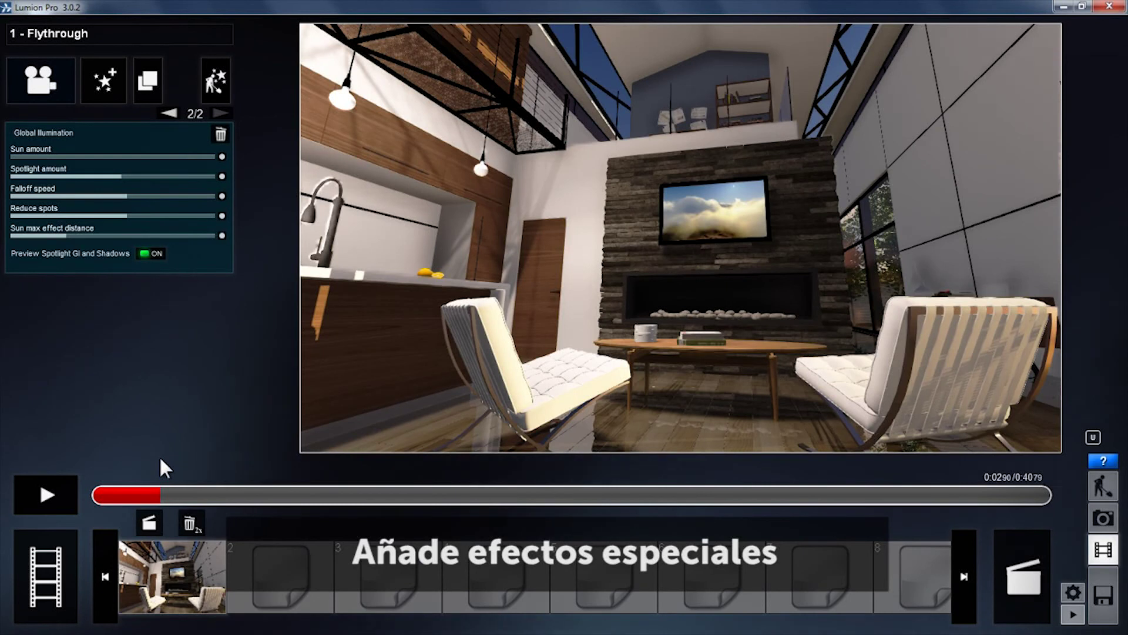
# - Place a fire_01 flame effect inside the living-room fireplace
pyautogui.click(216, 81)
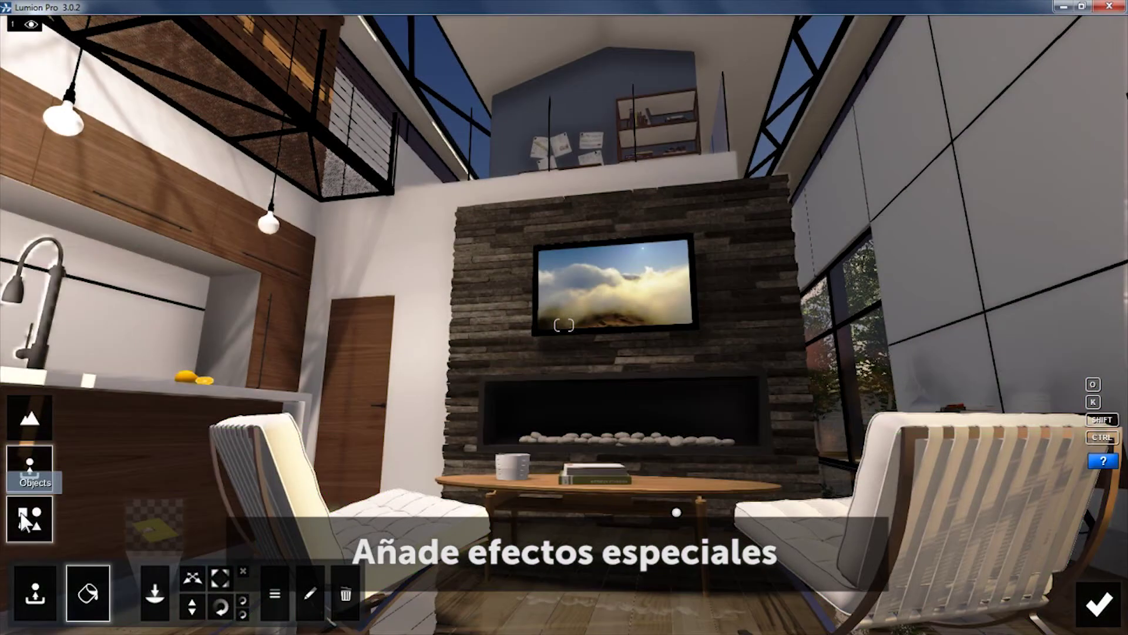
pyautogui.click(24, 521)
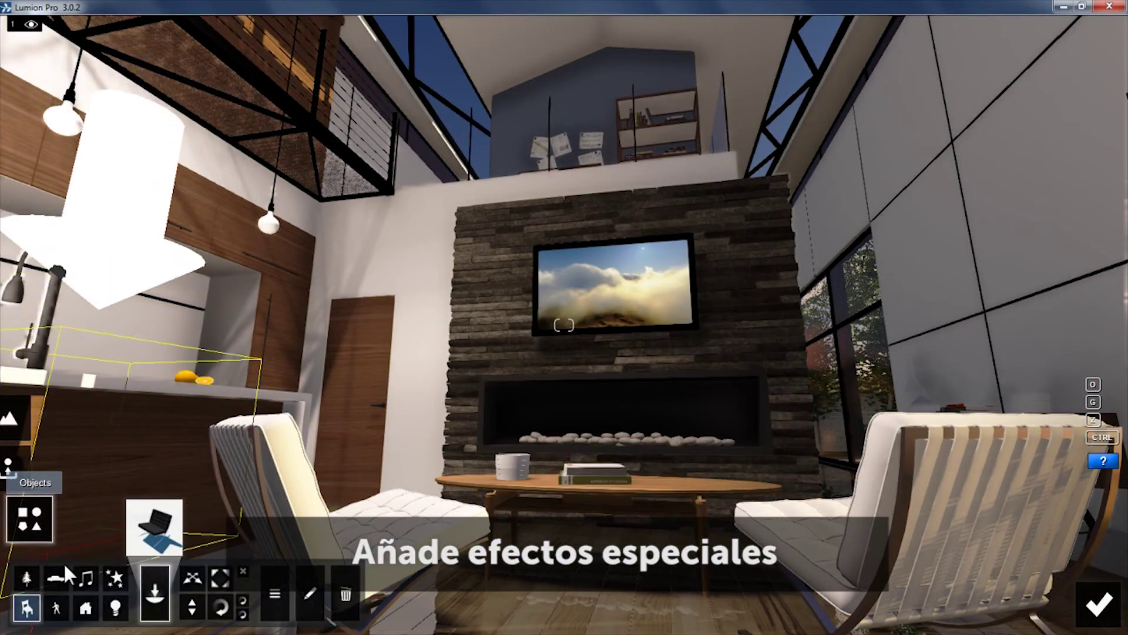
pyautogui.click(108, 576)
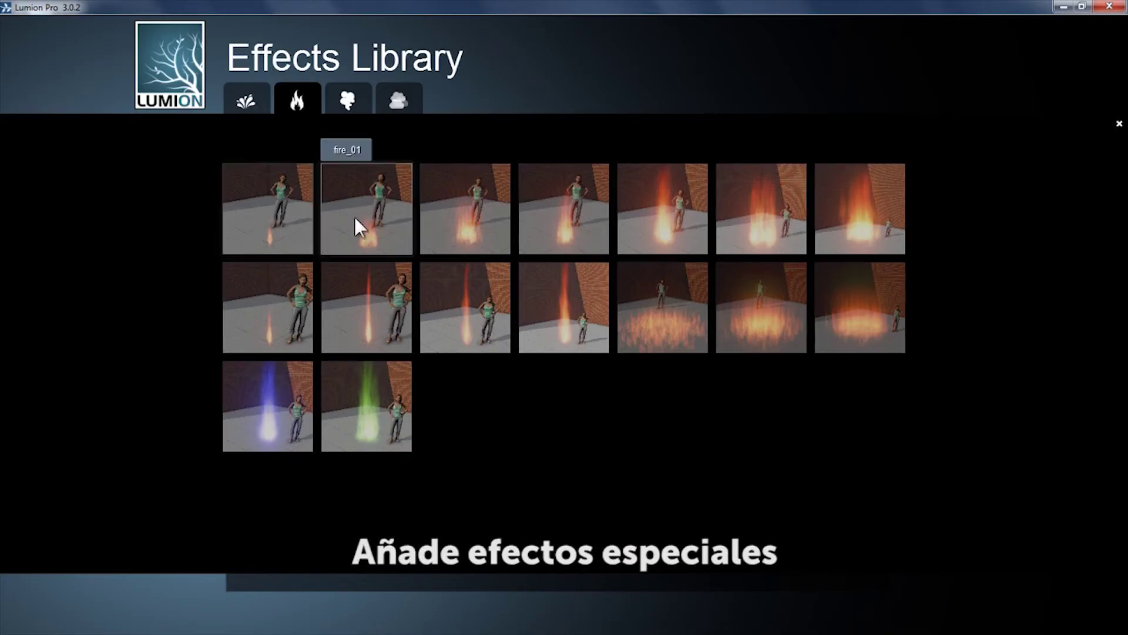
pyautogui.click(358, 217)
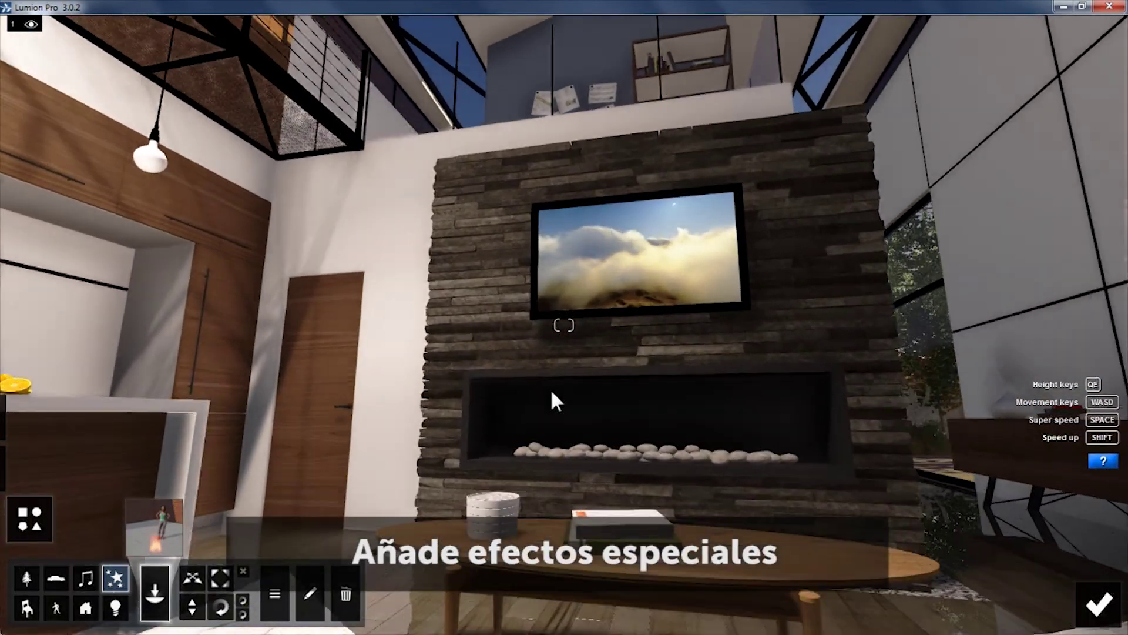
pyautogui.press('w')
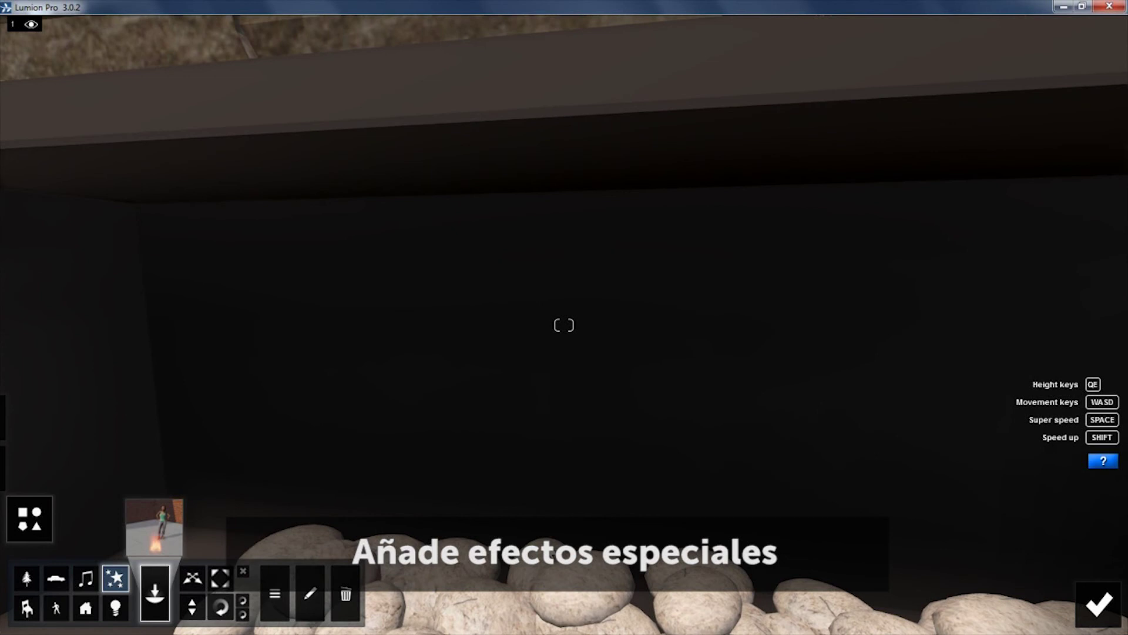
pyautogui.click(506, 482)
# - Reposition the fire in the fireplace, back away and return to Movie mode
pyautogui.moveTo(506, 482); pyautogui.dragTo(573, 569, button='right')
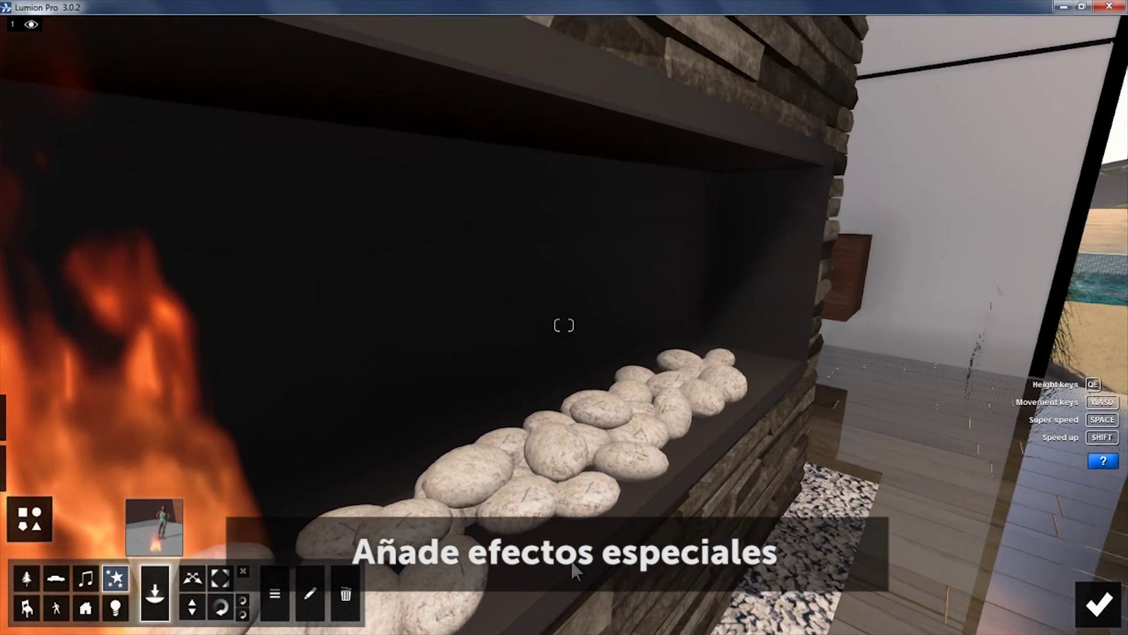
pyautogui.moveTo(561, 408); pyautogui.dragTo(561, 484)
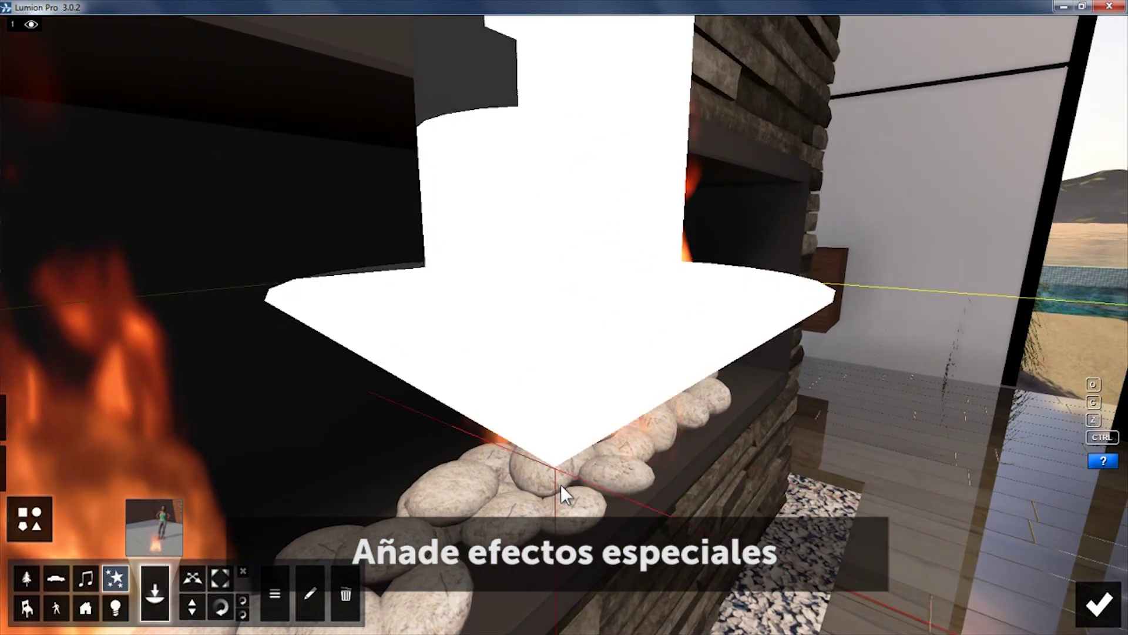
pyautogui.press('s')
pyautogui.moveTo(561, 484); pyautogui.dragTo(572, 499, button='right')
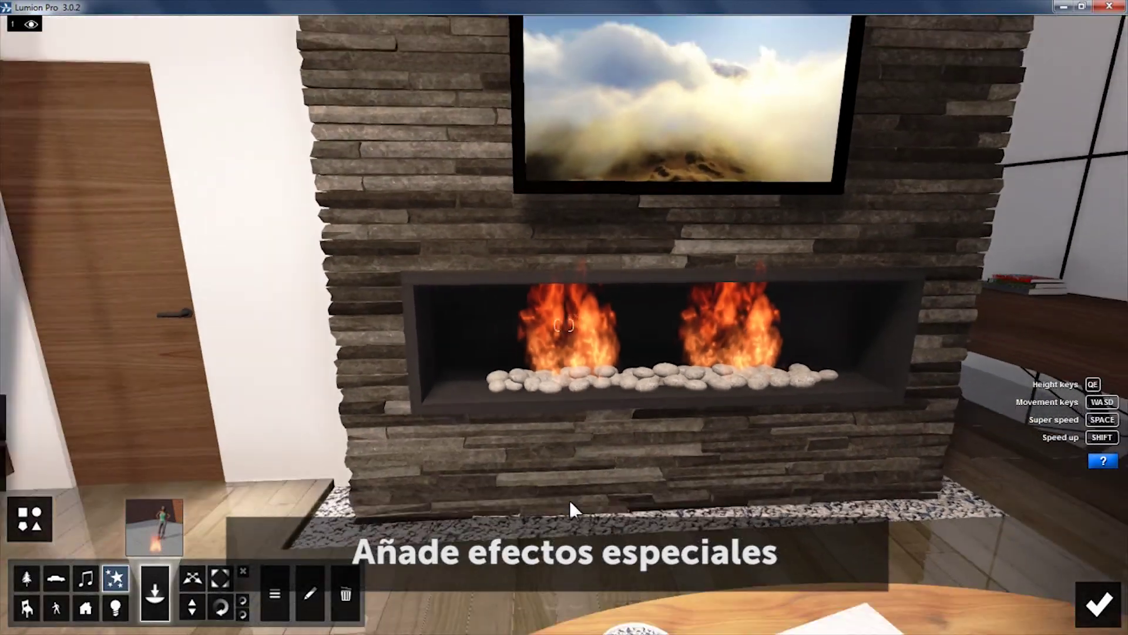
pyautogui.press('s')
pyautogui.click(1100, 605)
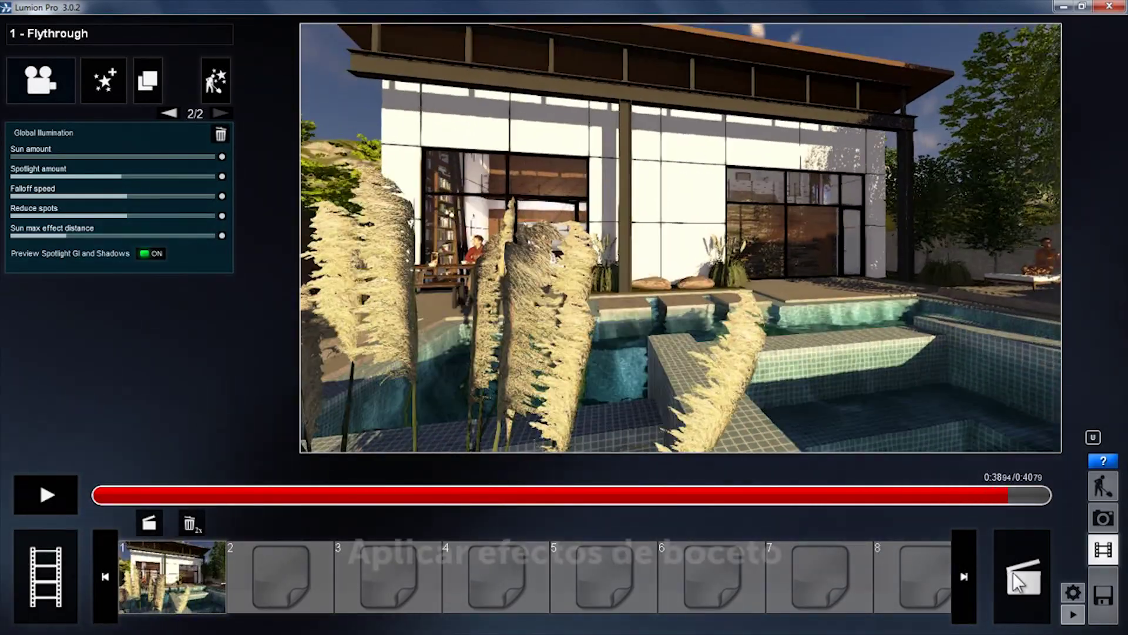
pyautogui.click(107, 80)
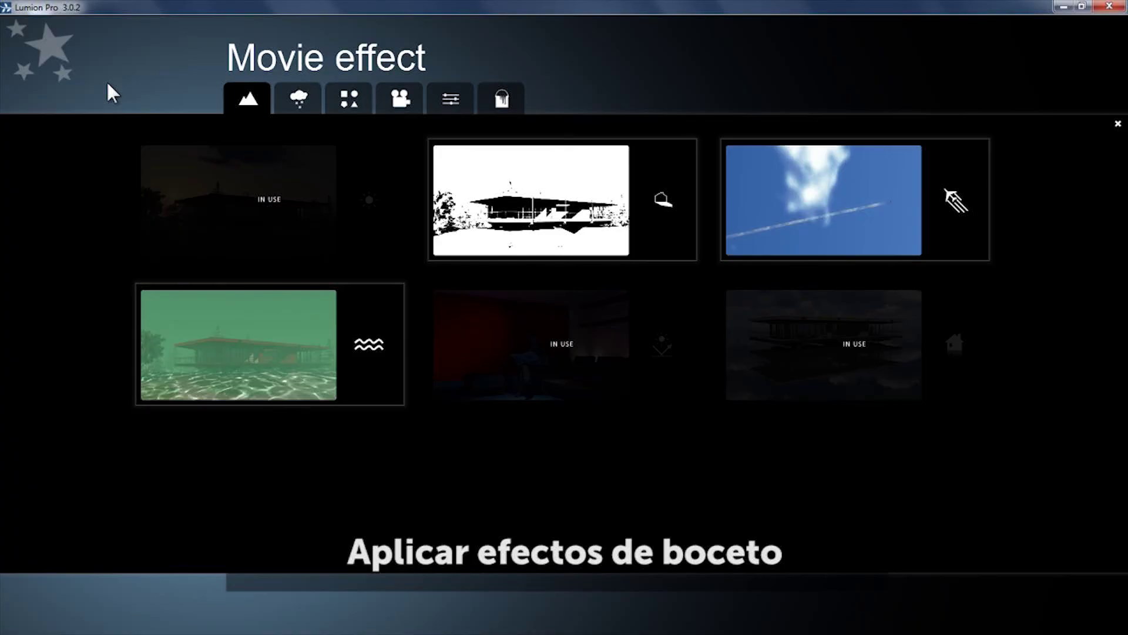
pyautogui.click(501, 98)
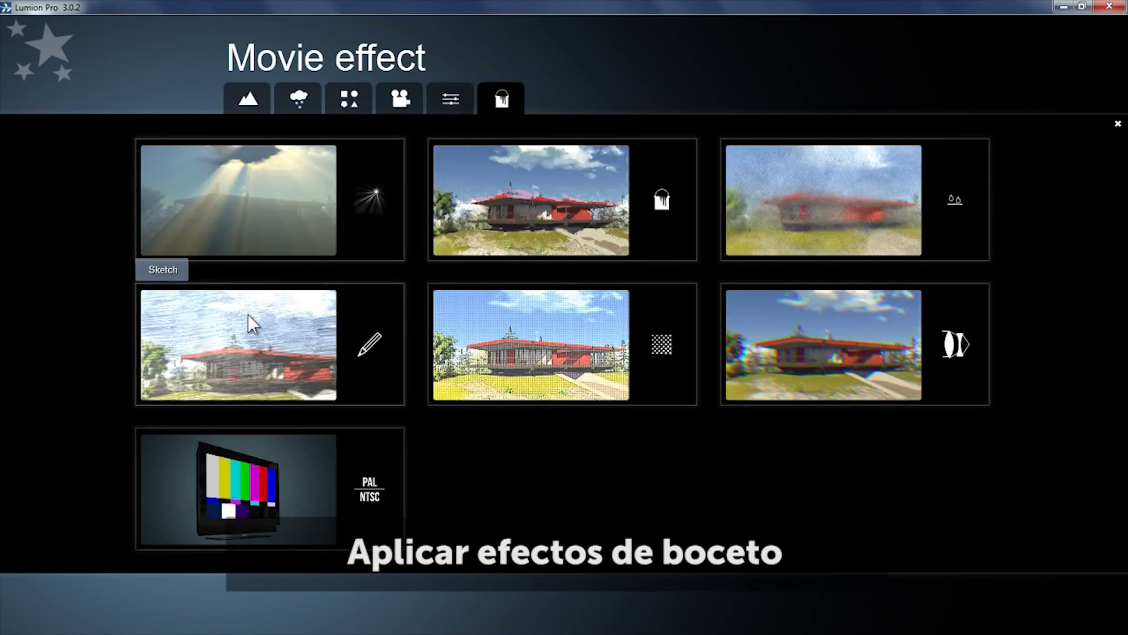
pyautogui.click(247, 316)
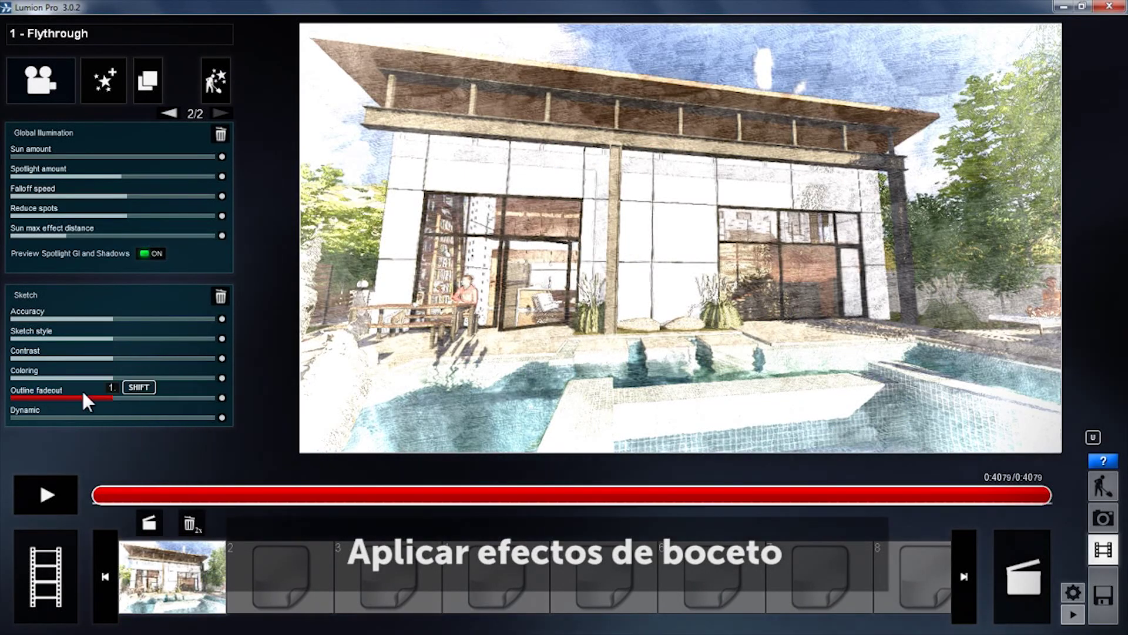
pyautogui.moveTo(138, 412); pyautogui.dragTo(84, 412)
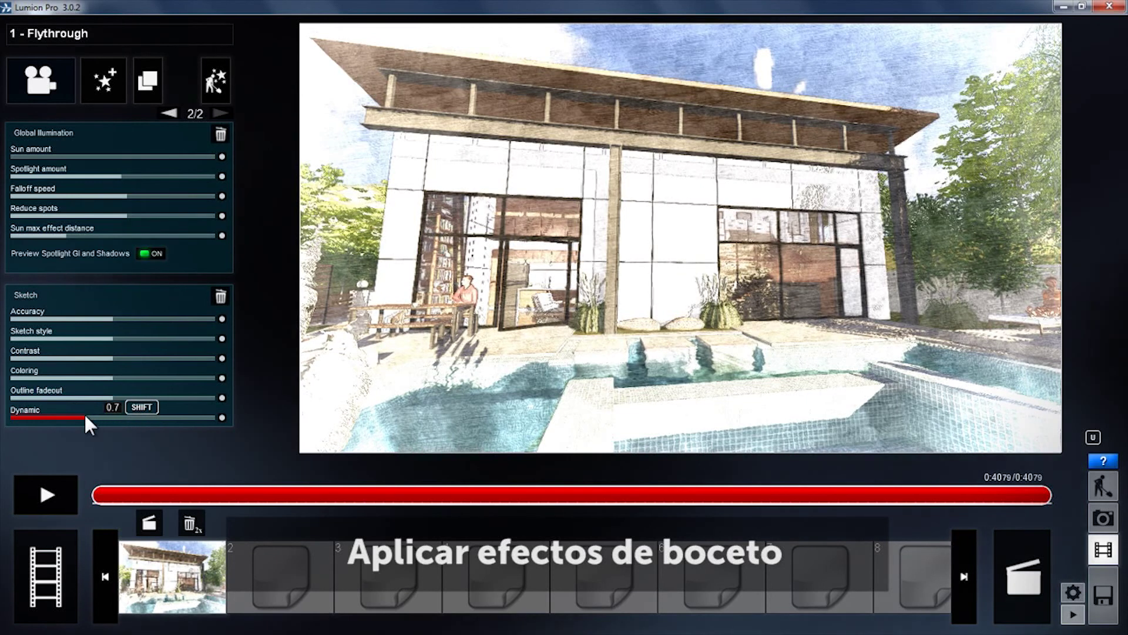
pyautogui.moveTo(105, 360); pyautogui.dragTo(269, 365)
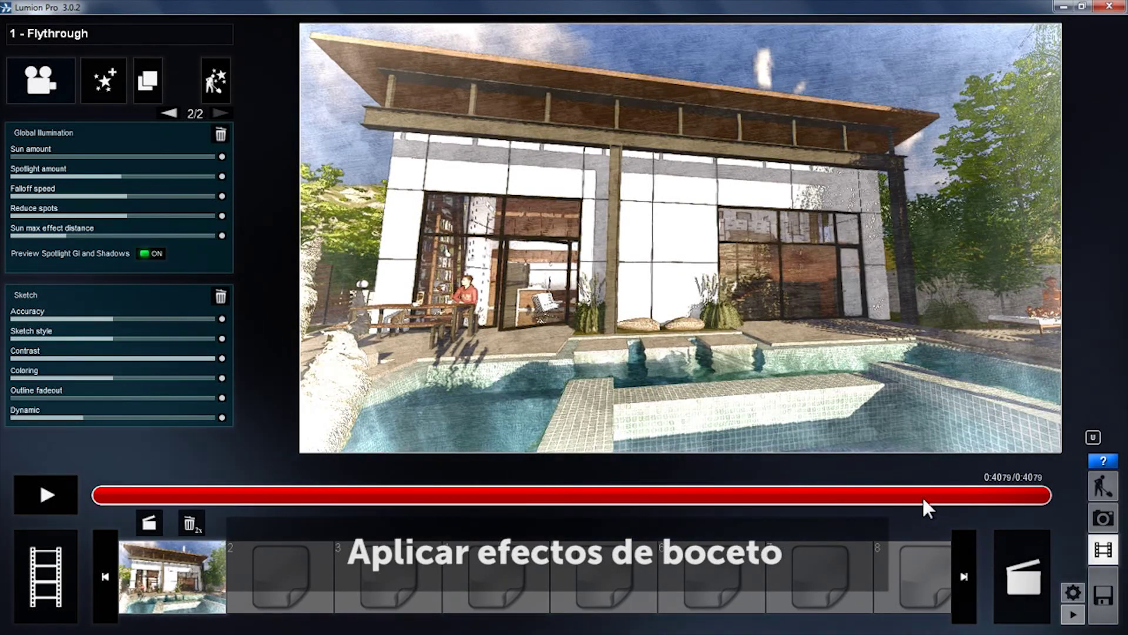
pyautogui.moveTo(1022, 494); pyautogui.dragTo(842, 494)
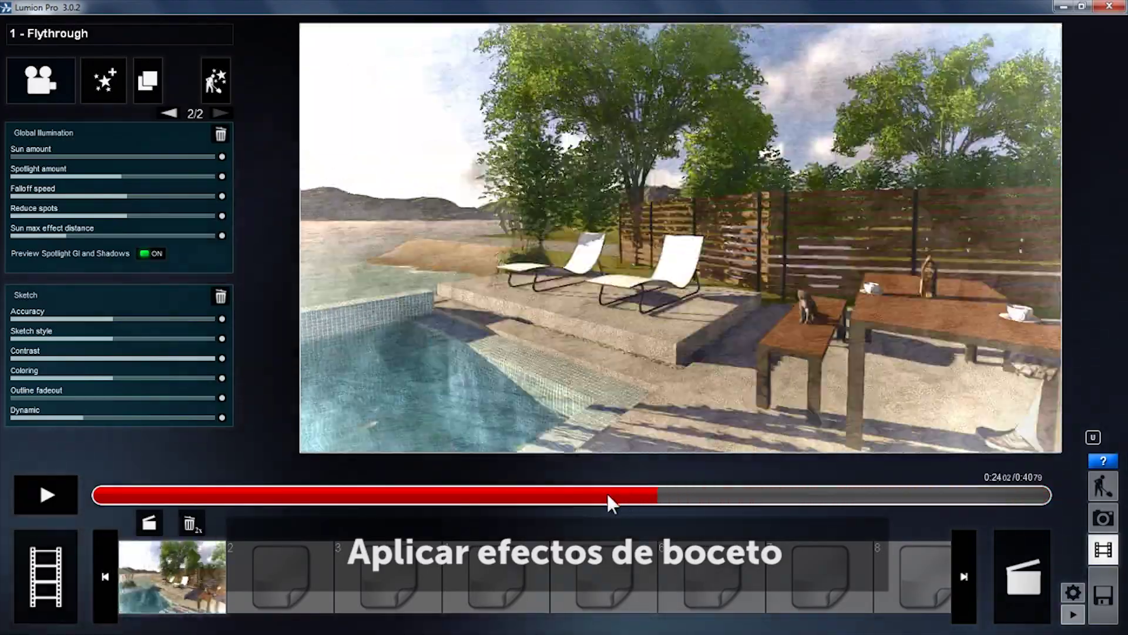
pyautogui.moveTo(842, 494)
pyautogui.mouseDown()
pyautogui.moveTo(383, 524)
pyautogui.moveTo(193, 510)
pyautogui.moveTo(49, 531)
pyautogui.moveTo(162, 520)
pyautogui.mouseUp()
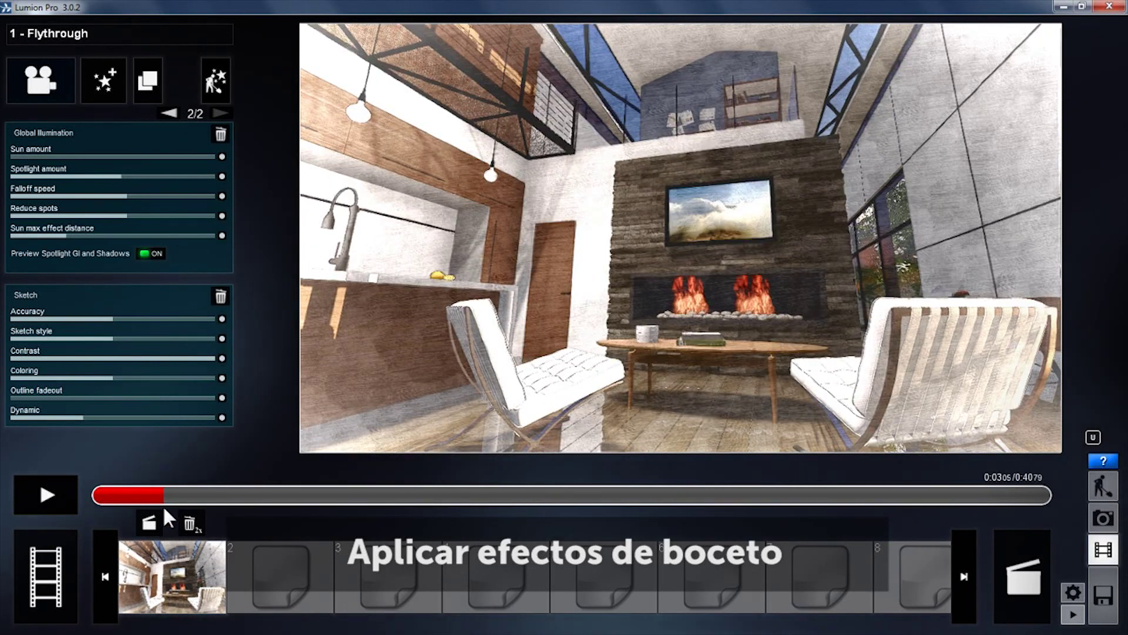
pyautogui.click(220, 296)
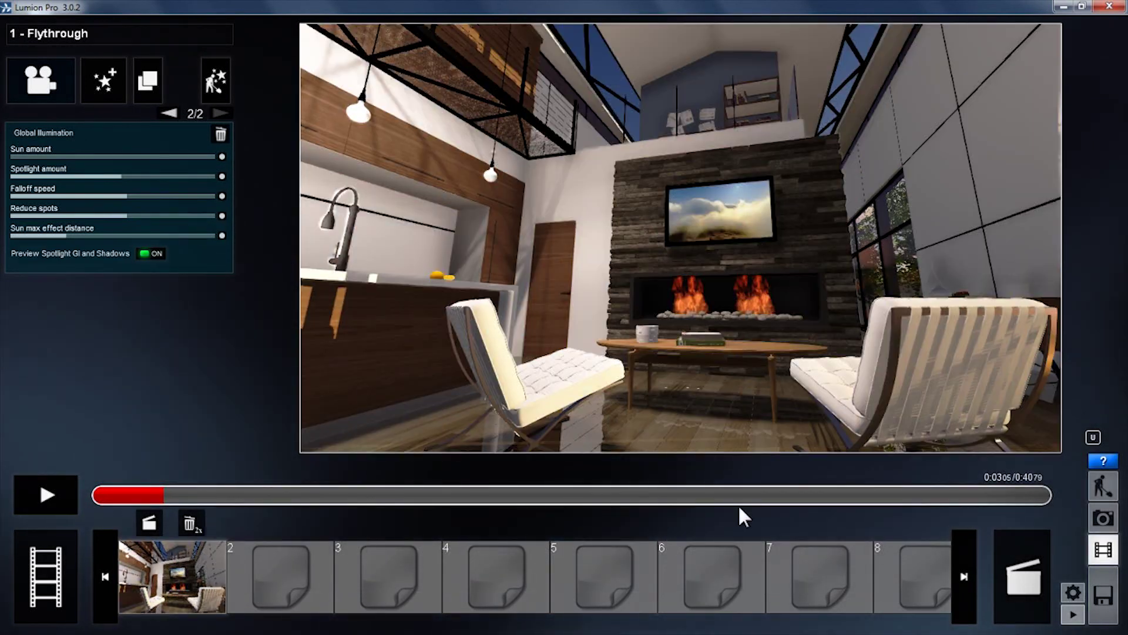
# - Export the full movie as a 30 fps, 720p MP4, overwriting the existing movie file
pyautogui.click(1024, 588)
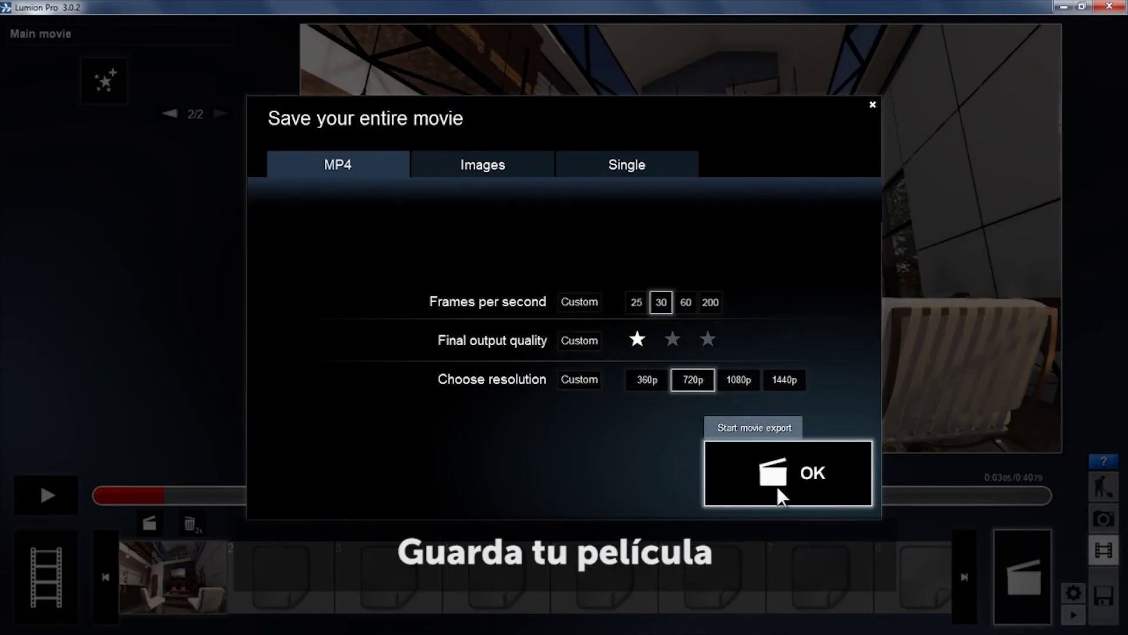
pyautogui.click(777, 484)
pyautogui.doubleClick(341, 146)
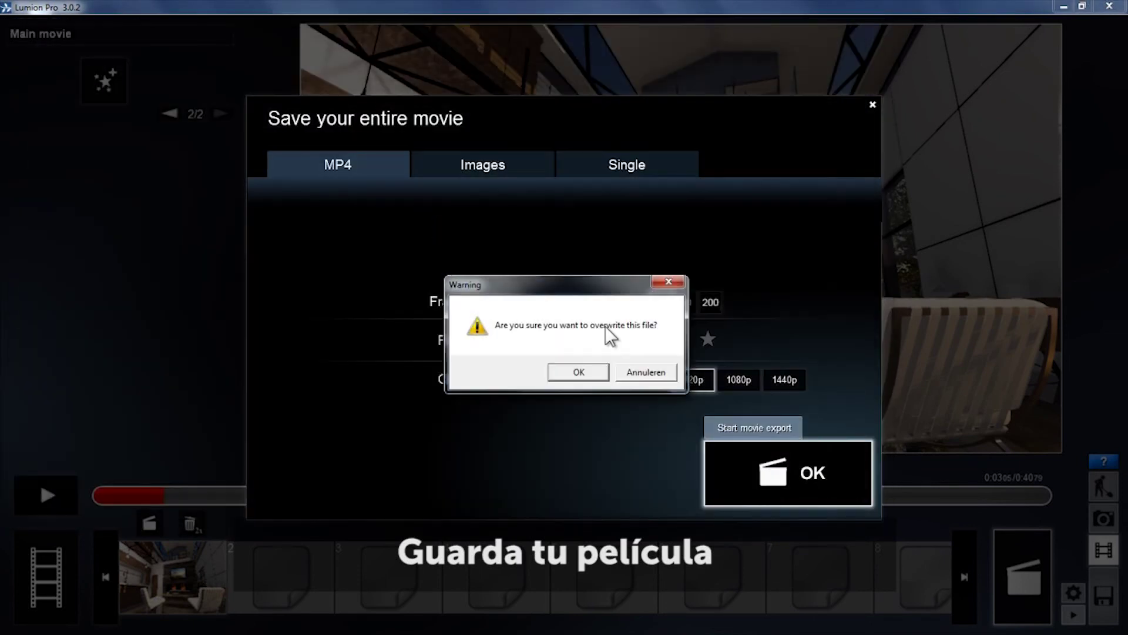
pyautogui.click(579, 374)
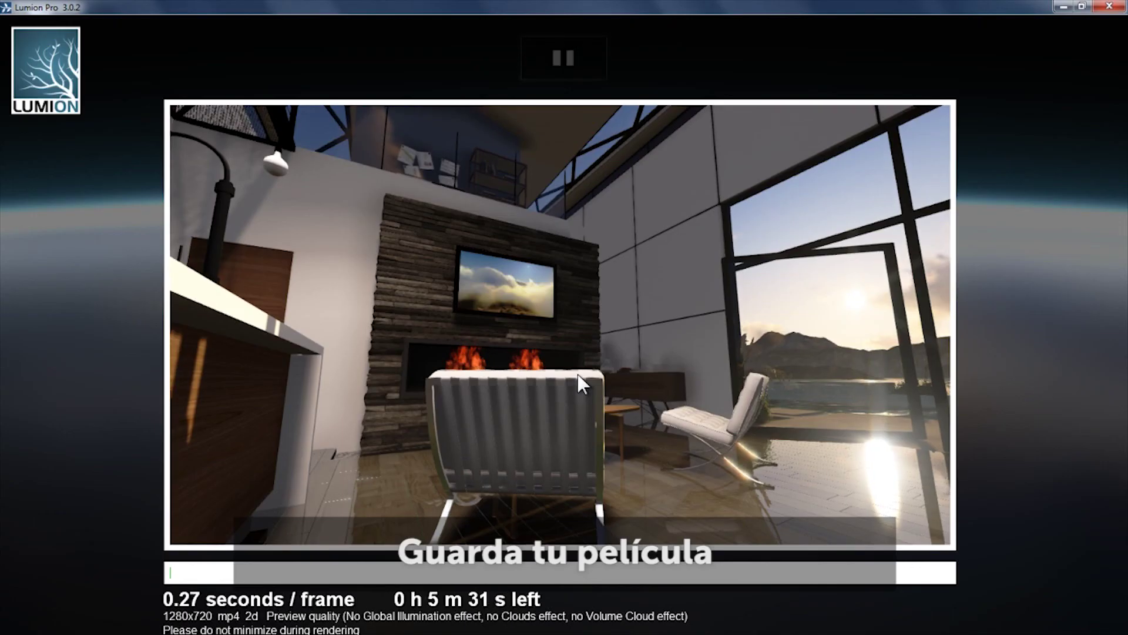